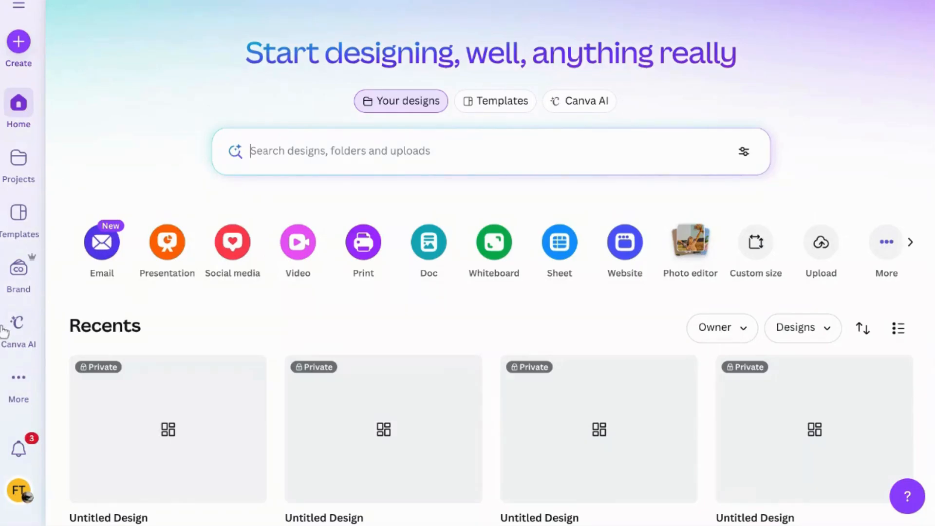
Open the account settings and examine the profile's video editing option for the new multi-track video editor (beta)
scroll(11, 351, "down", 1)
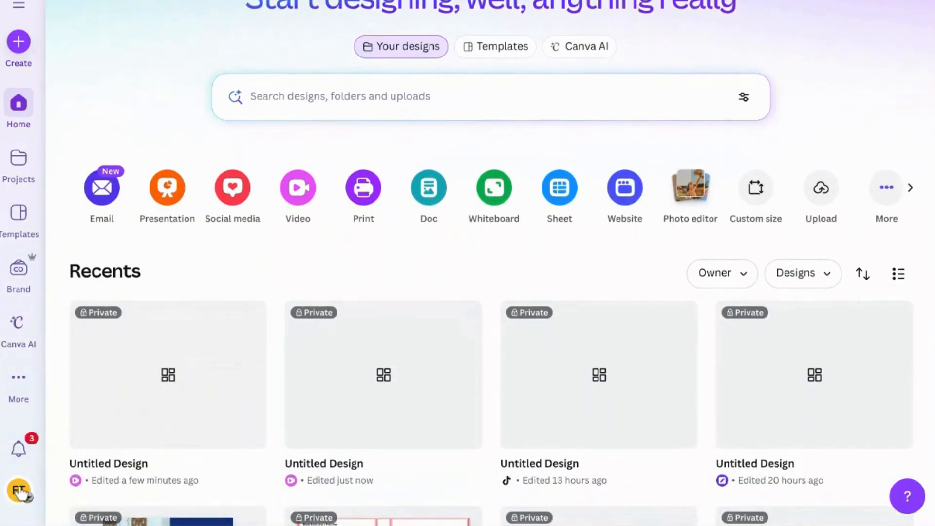
scroll(78, 292, "down", 3)
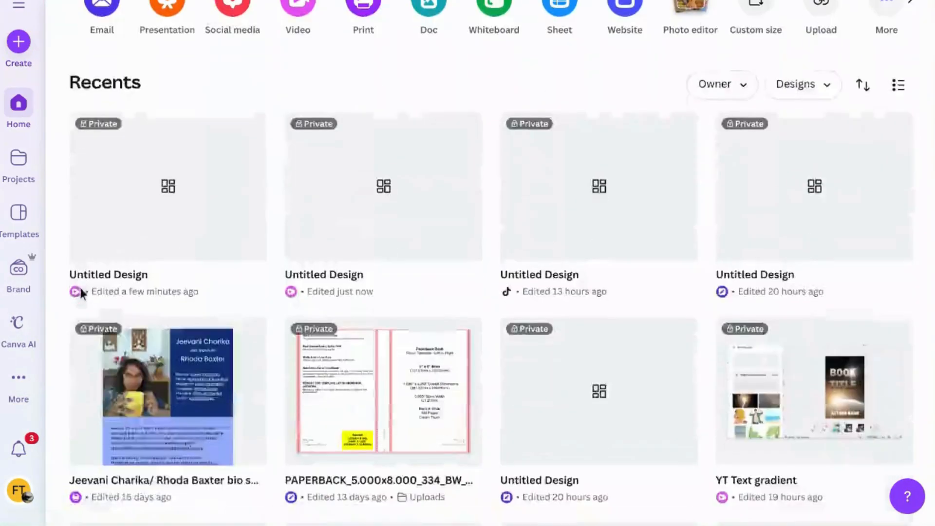
left_click(19, 491)
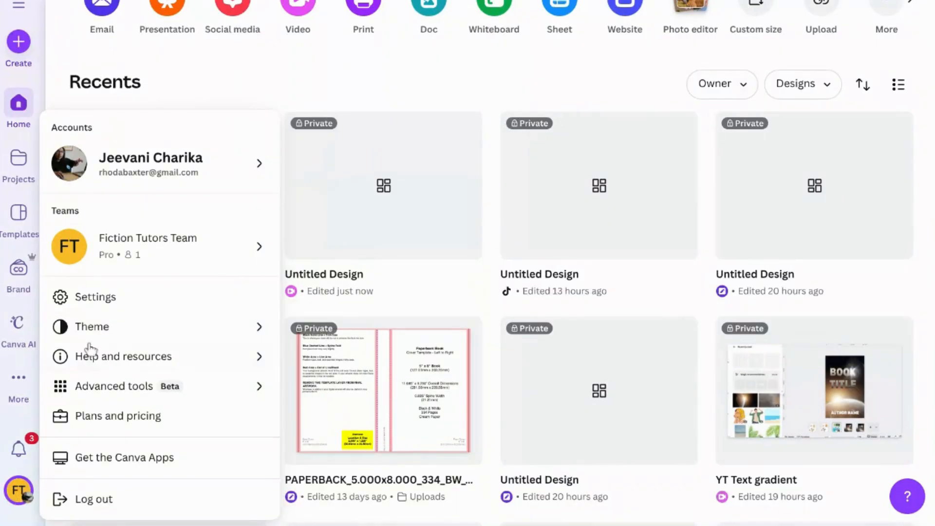
left_click(121, 297)
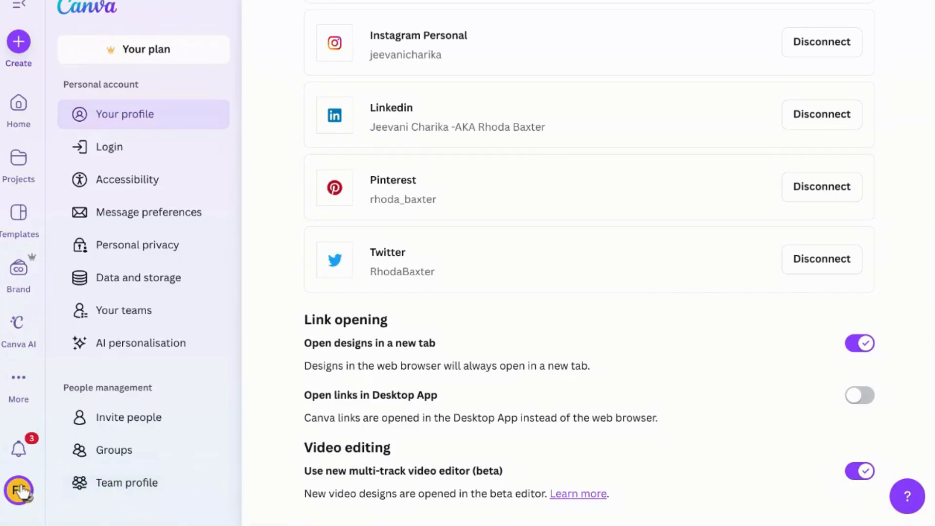
Return to the home page, create a blank vertical Mobile Video design and collapse its templates panel
left_click(8, 119)
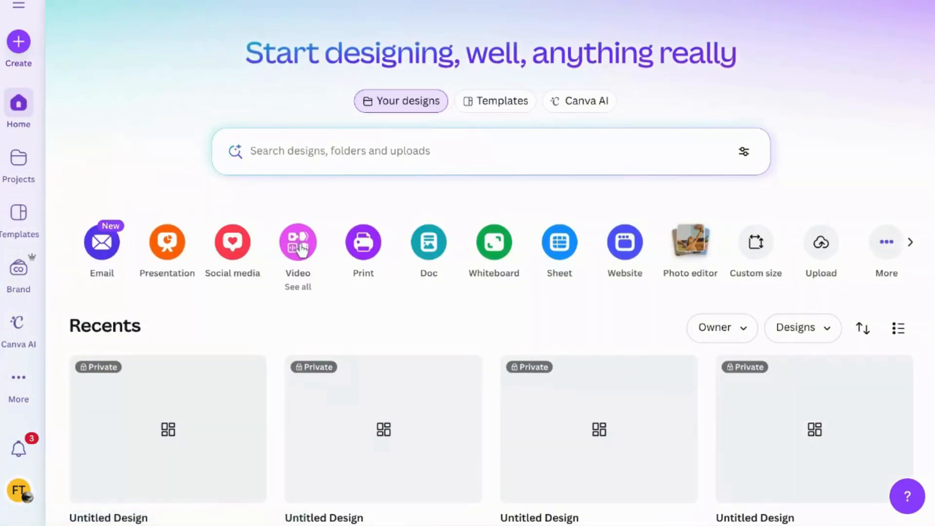
left_click(302, 249)
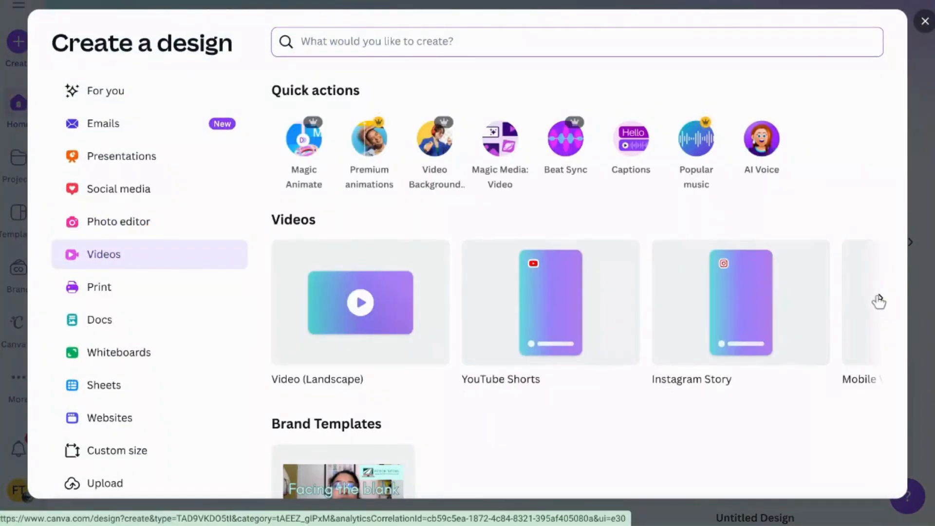
left_click(880, 299)
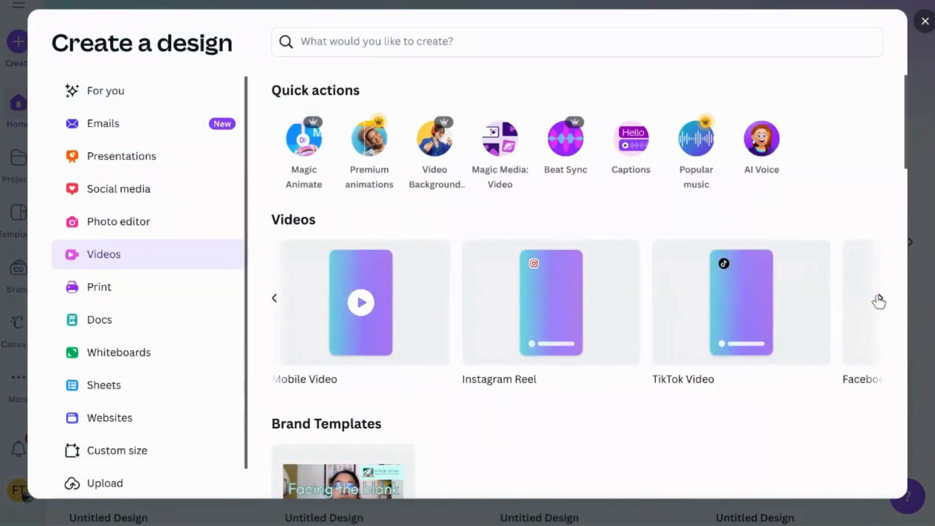
left_click(741, 314)
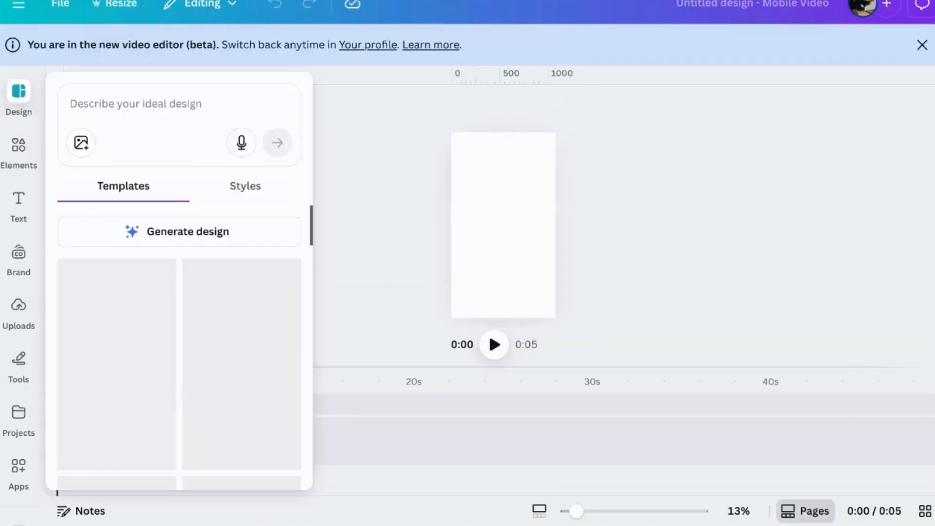
left_click(312, 222)
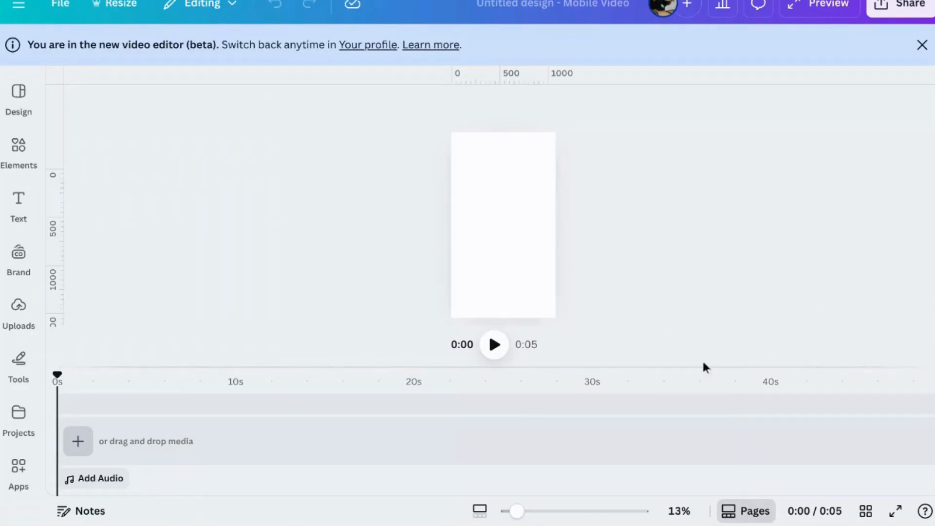
Hide the timeline so that the design shows in page view, and bring the timeline back
left_click(534, 278)
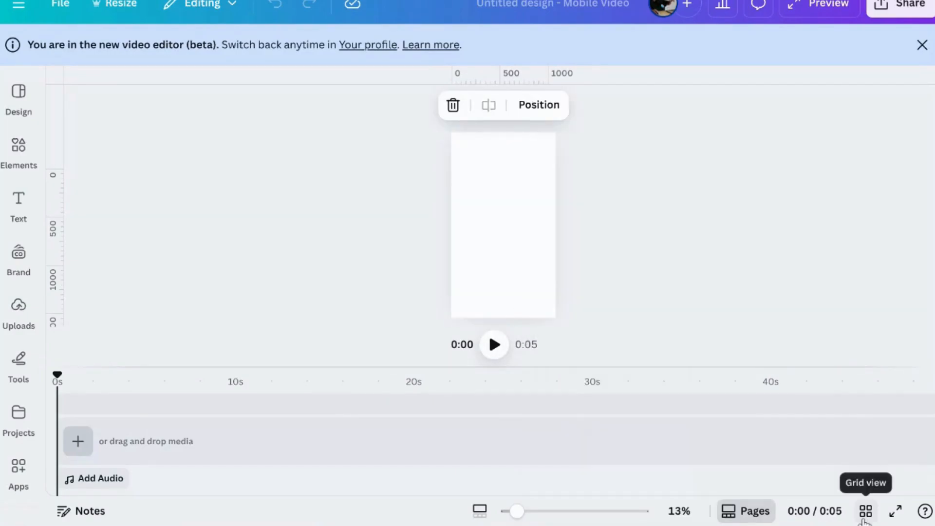
left_click(733, 512)
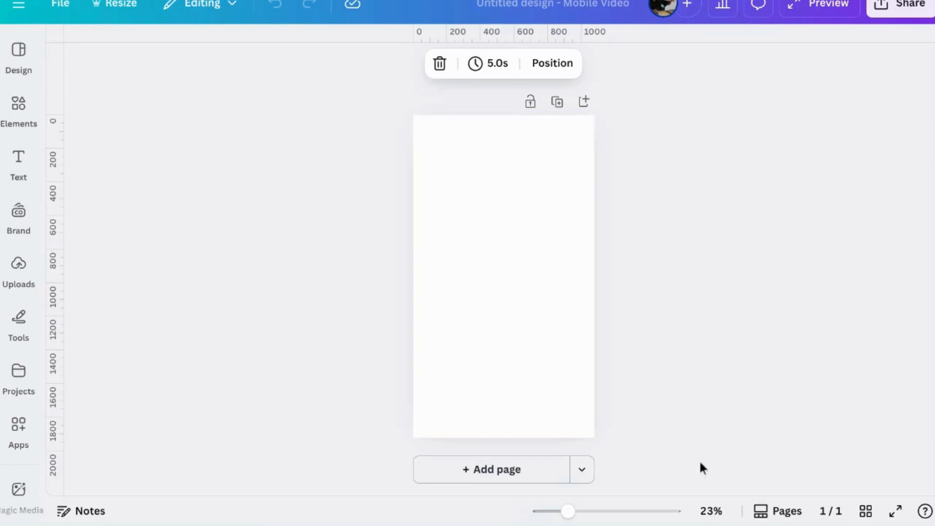
left_click(774, 511)
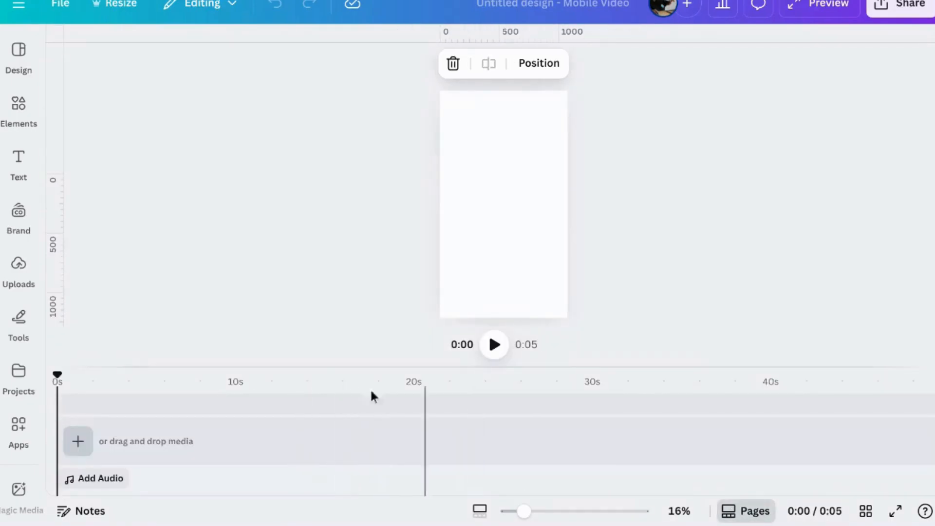
Search the elements library for "snow landscape train" and show all matching videos
left_click(18, 110)
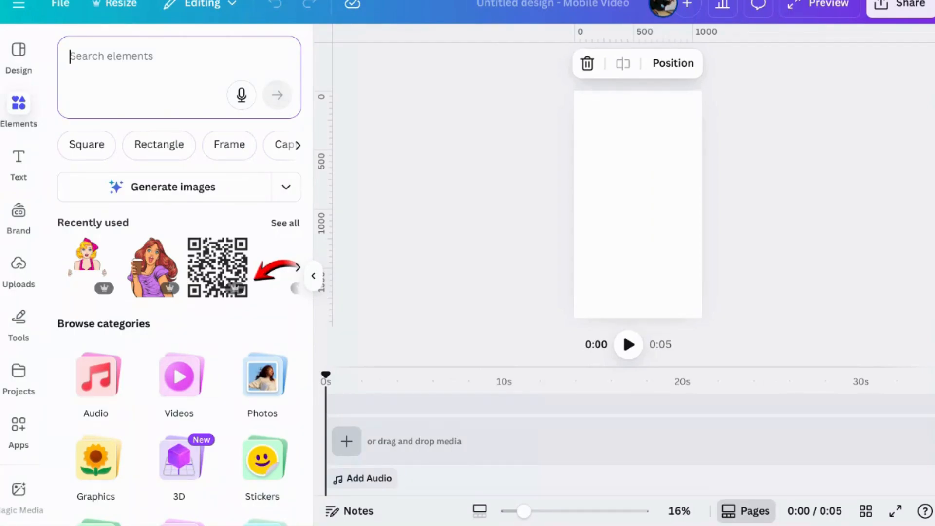
type("snow lanscas")
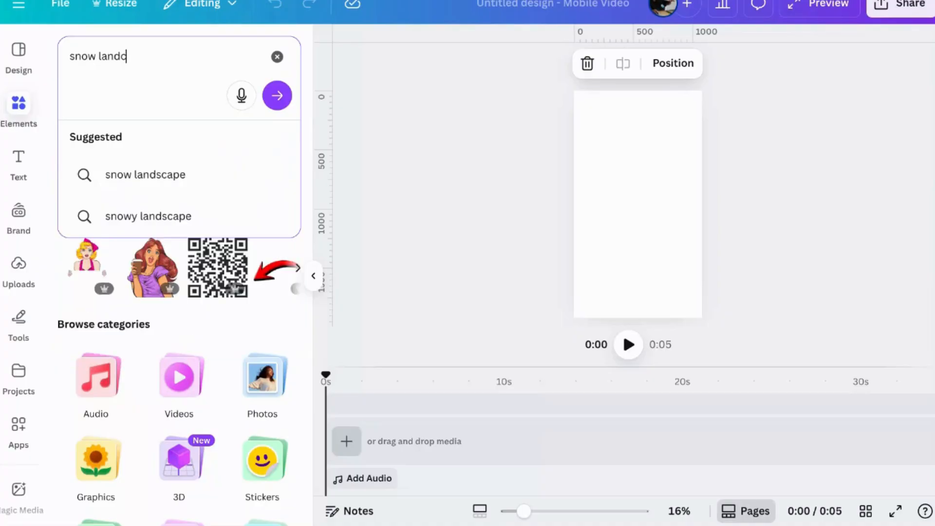
key("BackSpace")
type("cape")
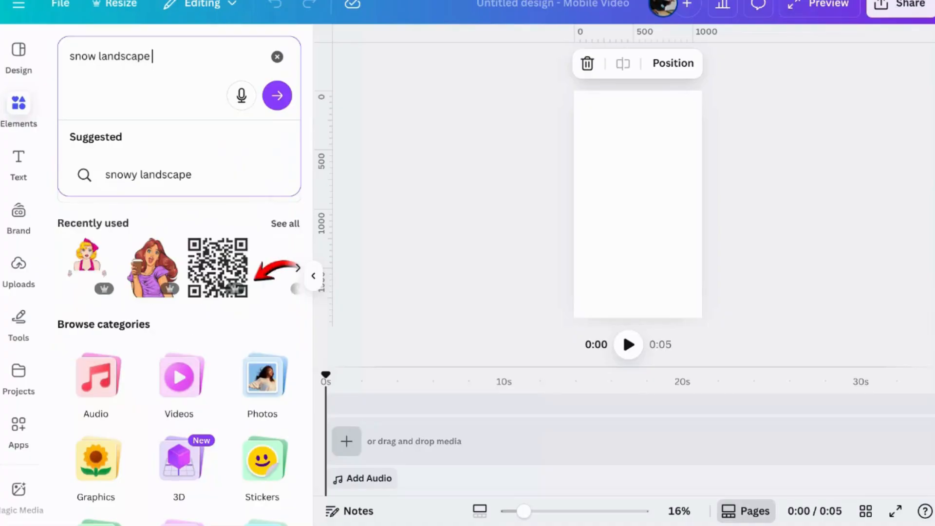
type(" train")
key("Return")
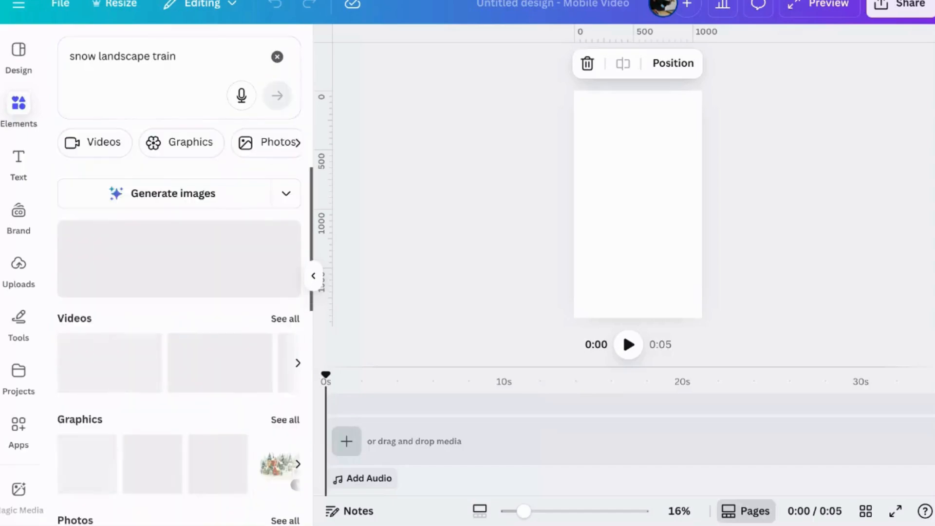
left_click(274, 327)
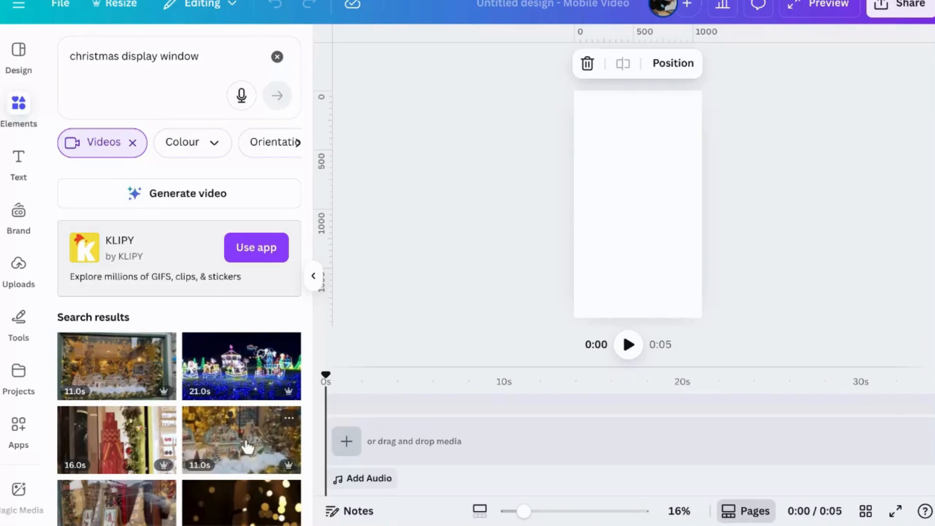
Browse the "christmas display window" video results and filter them to Free content
scroll(247, 448, "down", 3)
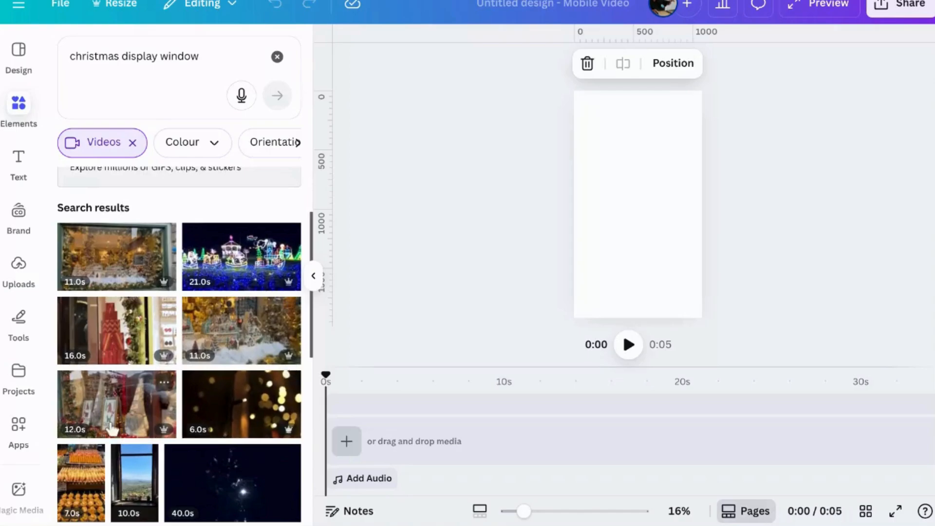
scroll(247, 451, "down", 2)
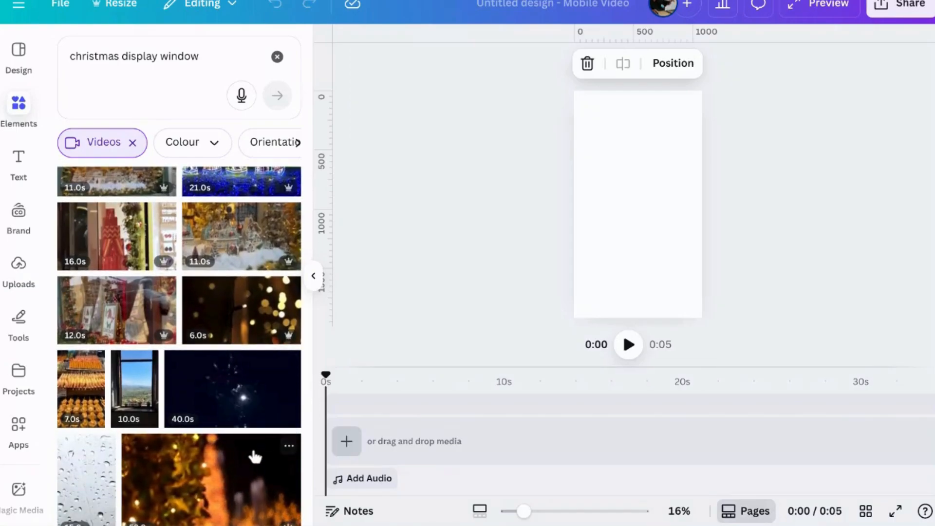
scroll(240, 433, "down", 2)
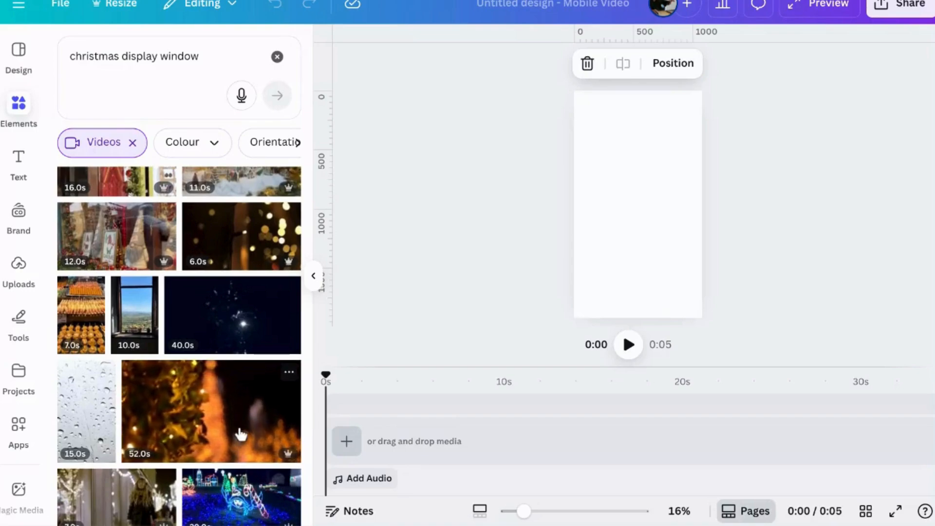
scroll(236, 428, "down", 2)
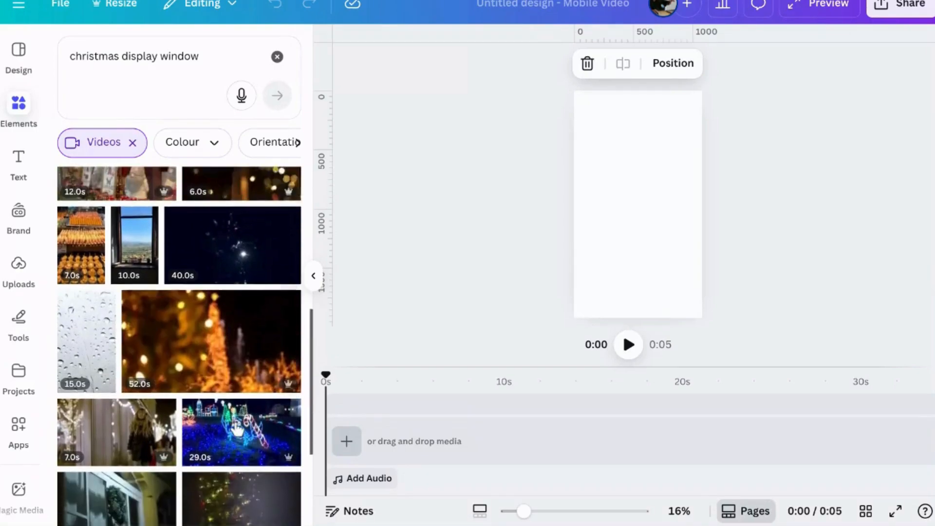
scroll(253, 237, "up", 2)
left_click(297, 142)
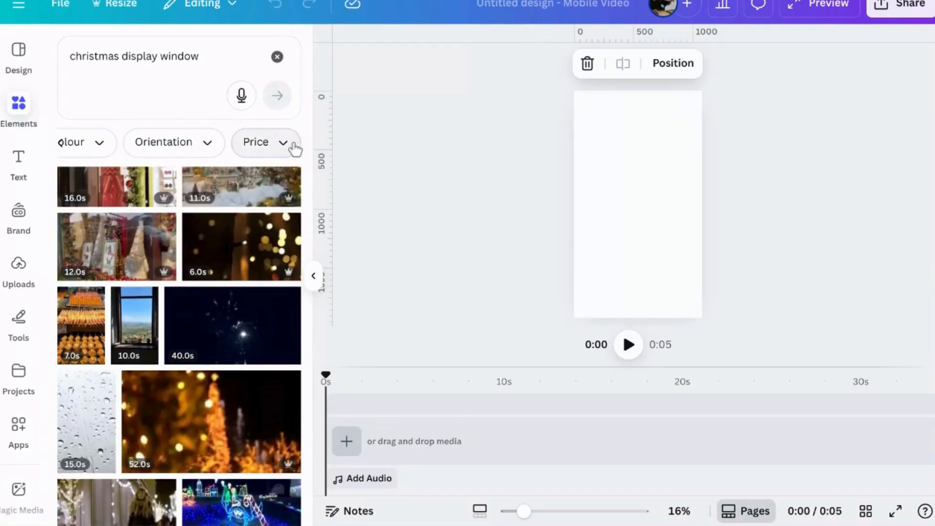
left_click(273, 146)
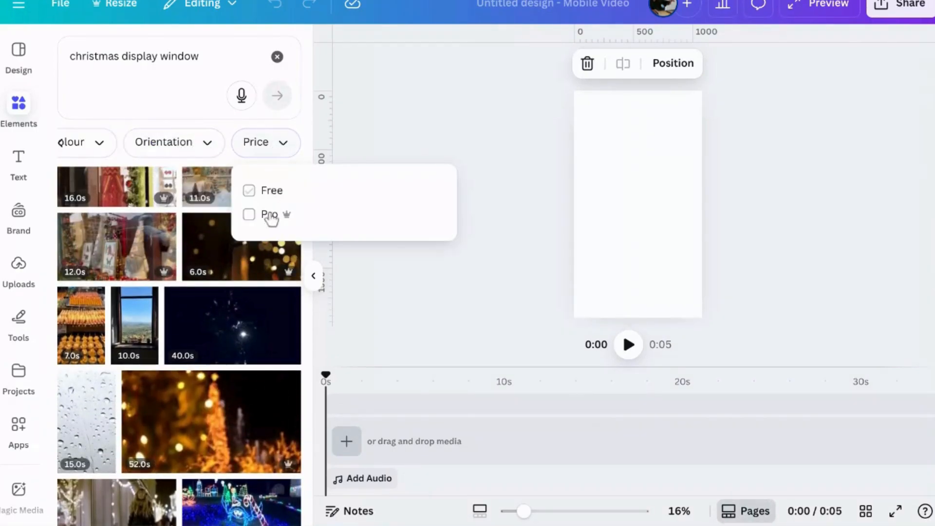
left_click(265, 192)
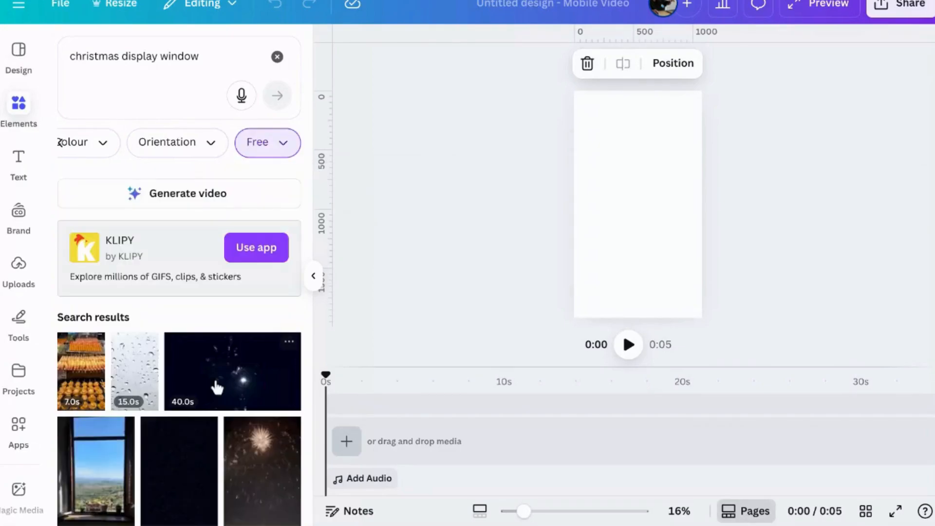
Add the 20-second red Christmas tree clip and the 10-second frosted fir branch clip to the timeline
scroll(217, 387, "down", 1)
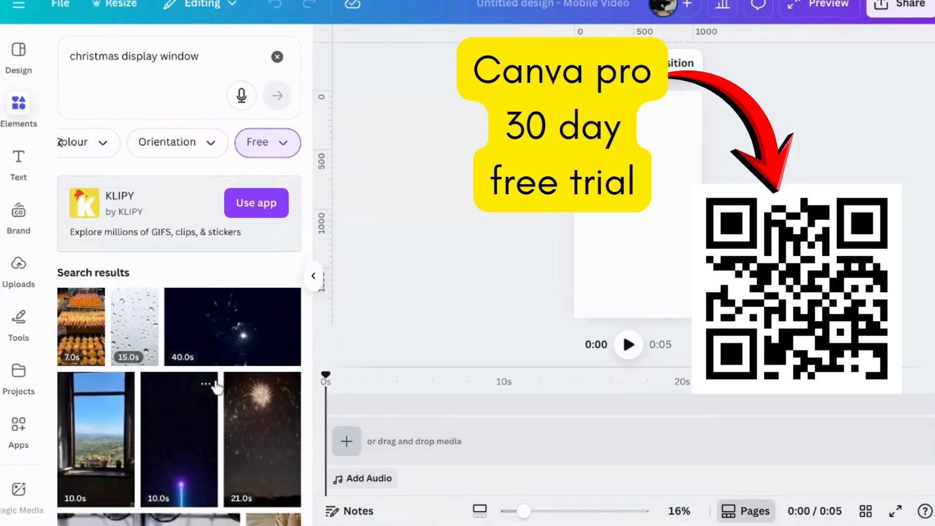
scroll(217, 387, "down", 8)
scroll(217, 388, "down", 5)
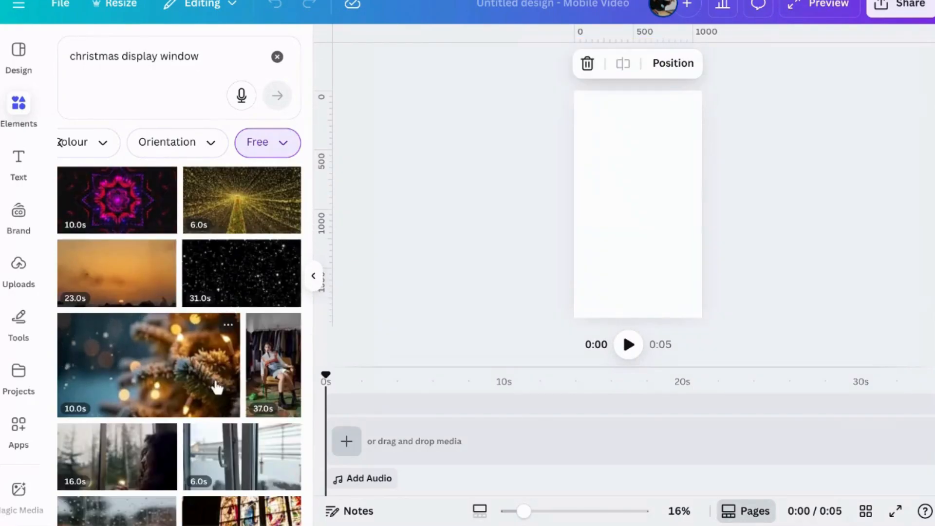
scroll(214, 379, "down", 2)
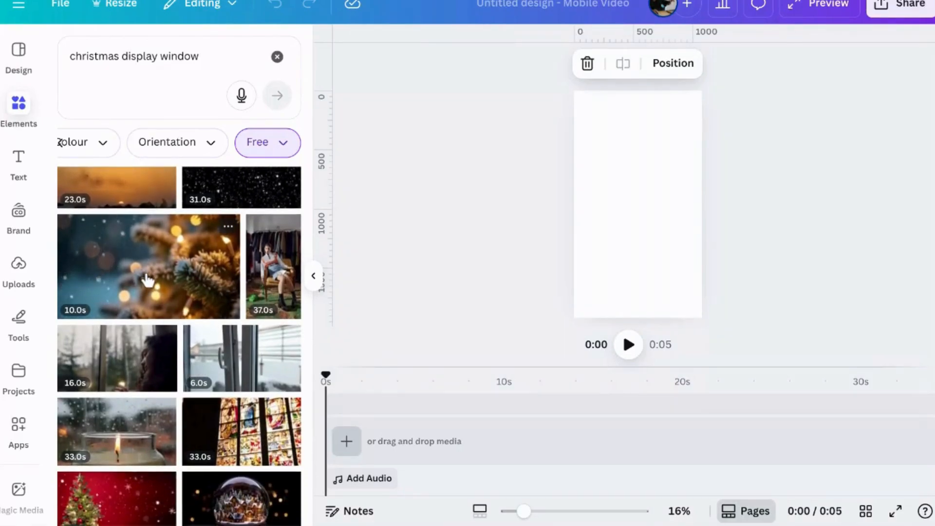
scroll(149, 281, "down", 1)
scroll(150, 281, "down", 1)
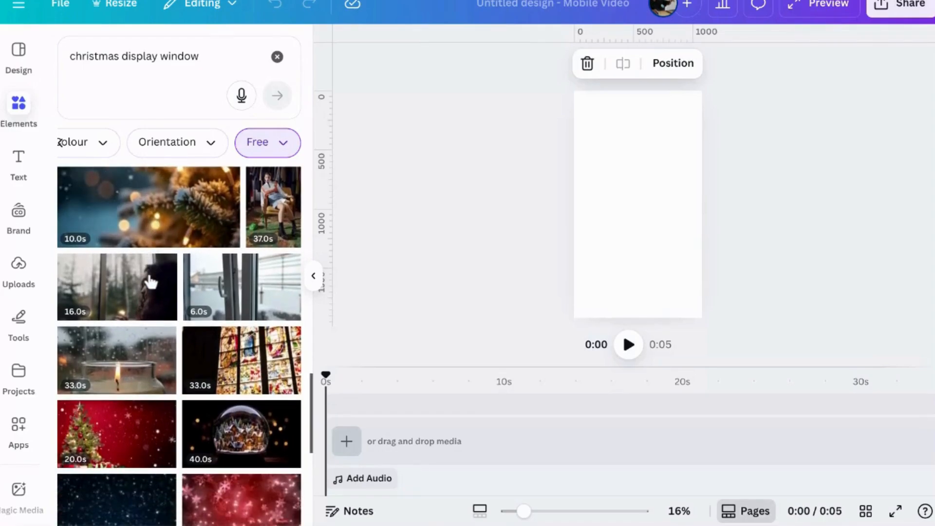
left_click(104, 456)
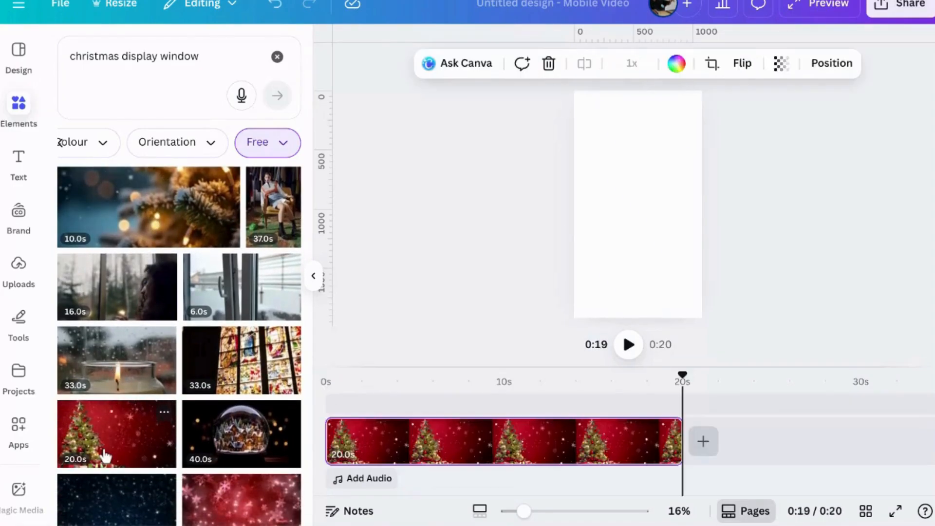
scroll(141, 298, "up", 3)
left_click(143, 305)
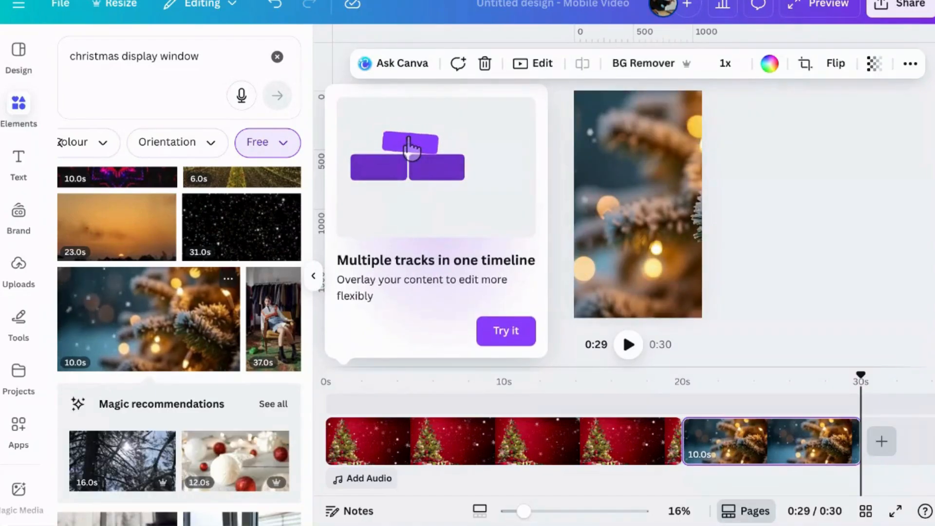
Include Pro videos in the price filter, add the 11-second snowy village window display clip, and clear the search
left_click(273, 142)
left_click(269, 215)
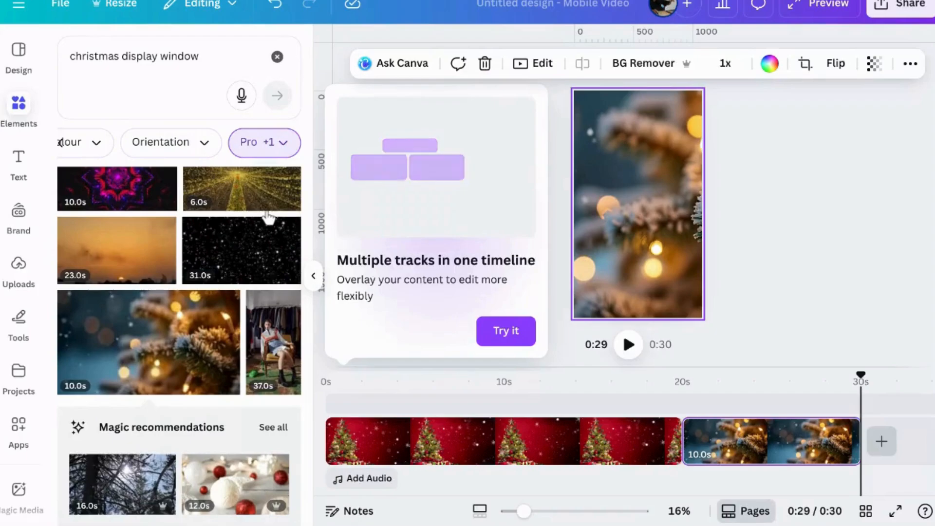
left_click(235, 417)
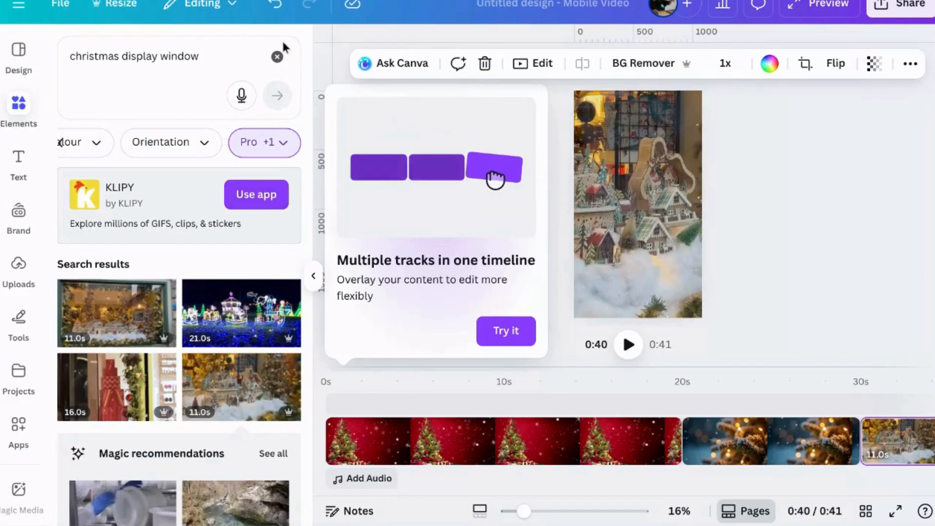
left_click(277, 58)
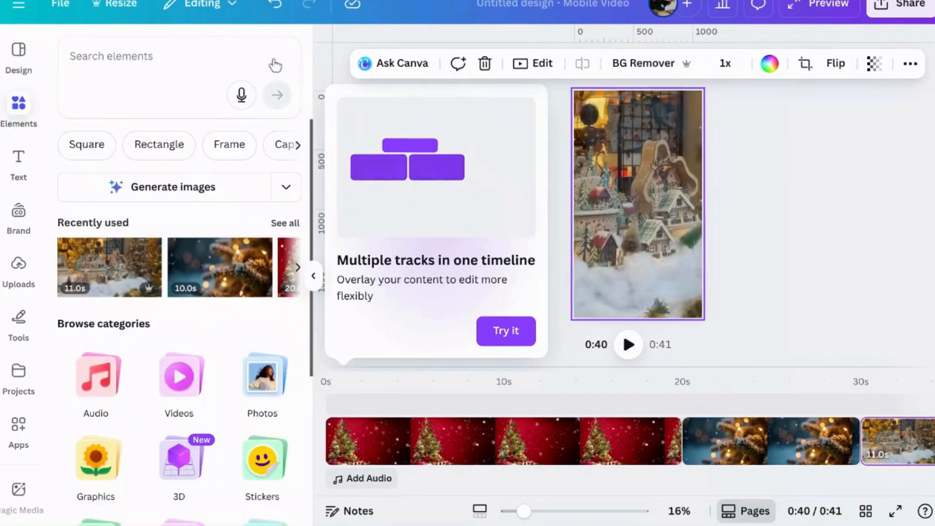
Reorder the timeline clips to snowy village display first, fir branch second and red Christmas tree last
left_click_drag(897, 468, 328, 412)
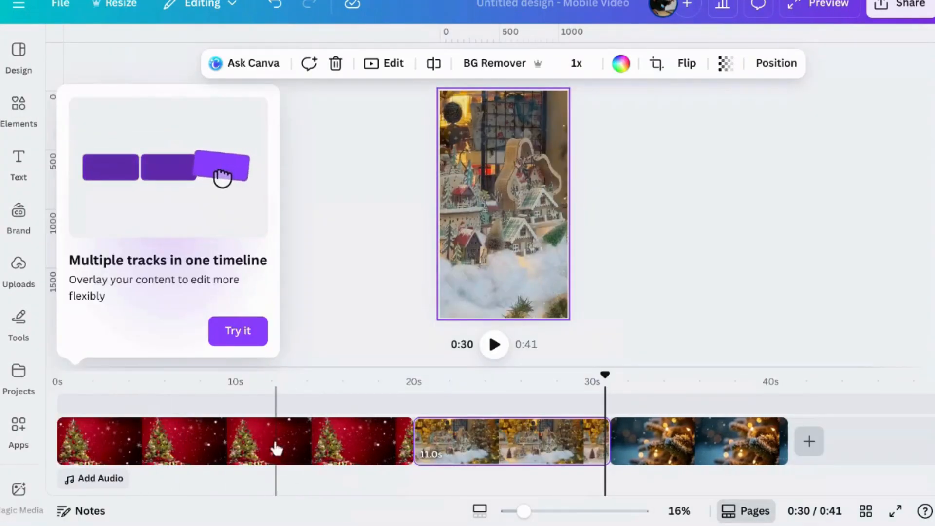
mouse_move(246, 436)
left_mouse_down()
mouse_move(263, 420)
mouse_move(399, 443)
mouse_move(474, 430)
mouse_move(726, 447)
left_mouse_up()
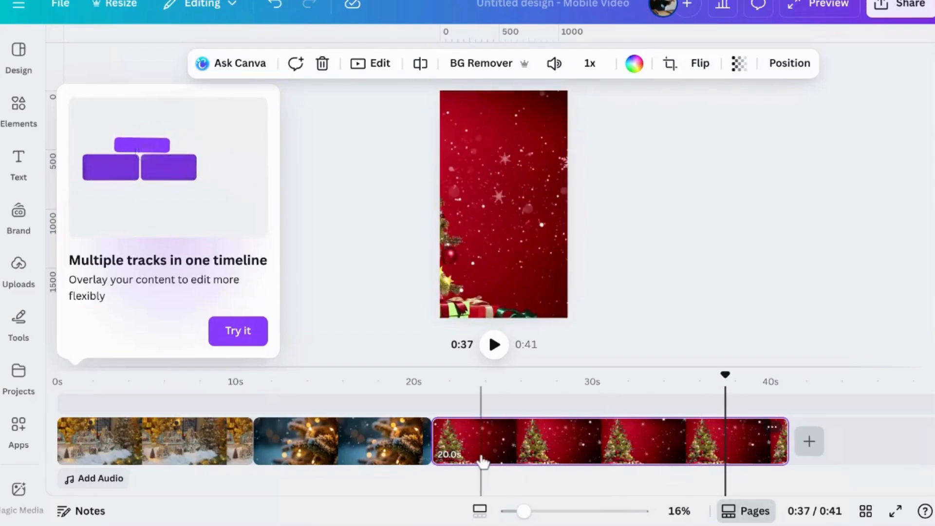
Add the uploaded "Christmas with the Secret Tycoon" book cover and place it on the overlay track above the red Christmas tree clip
left_click(121, 442)
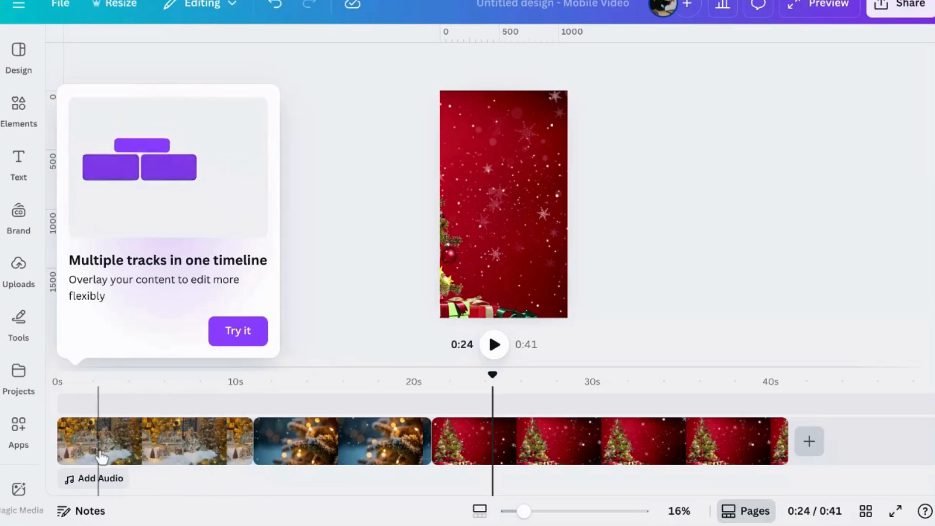
left_click(27, 117)
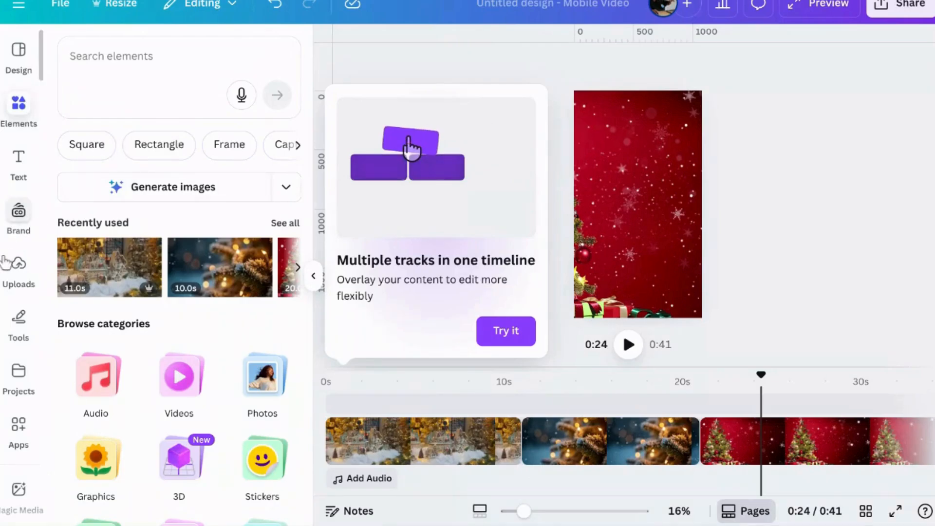
left_click(19, 267)
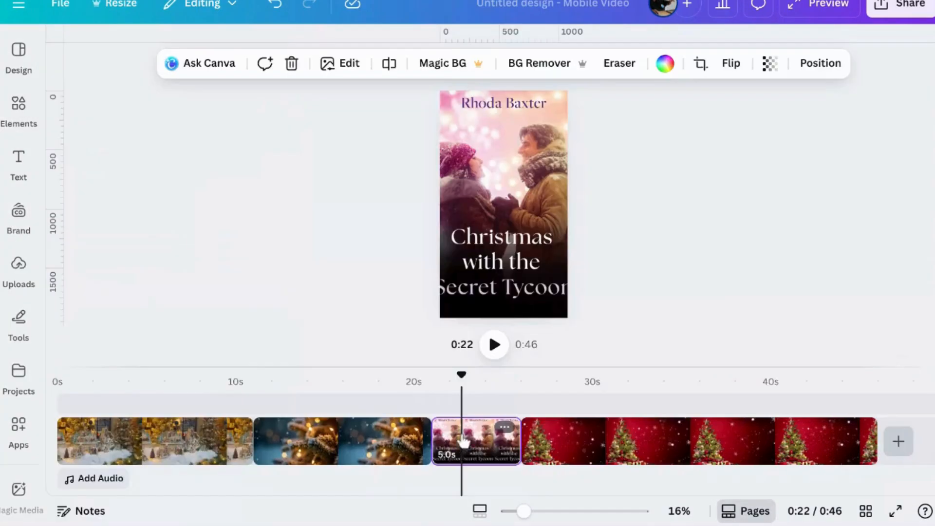
left_click_drag(464, 442, 459, 409)
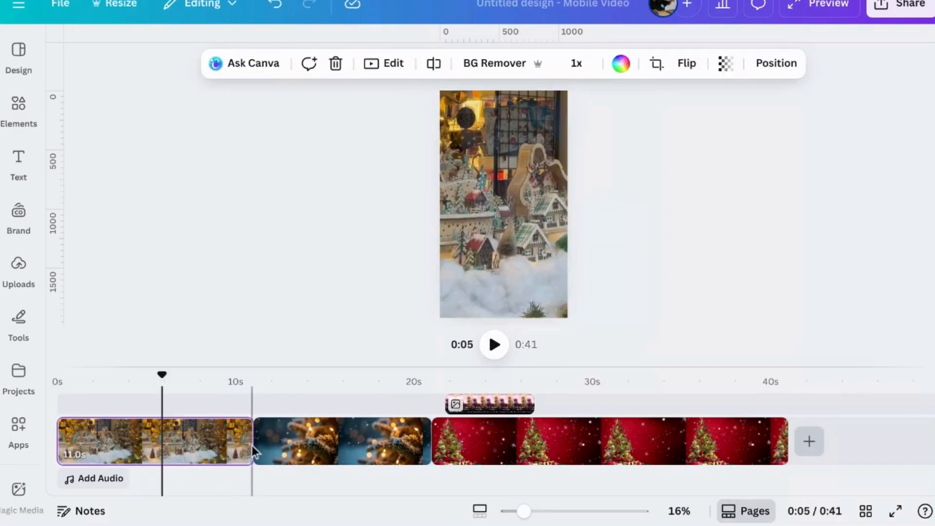
Trim the end of the snowy village clip to 5.8 seconds
mouse_move(247, 438)
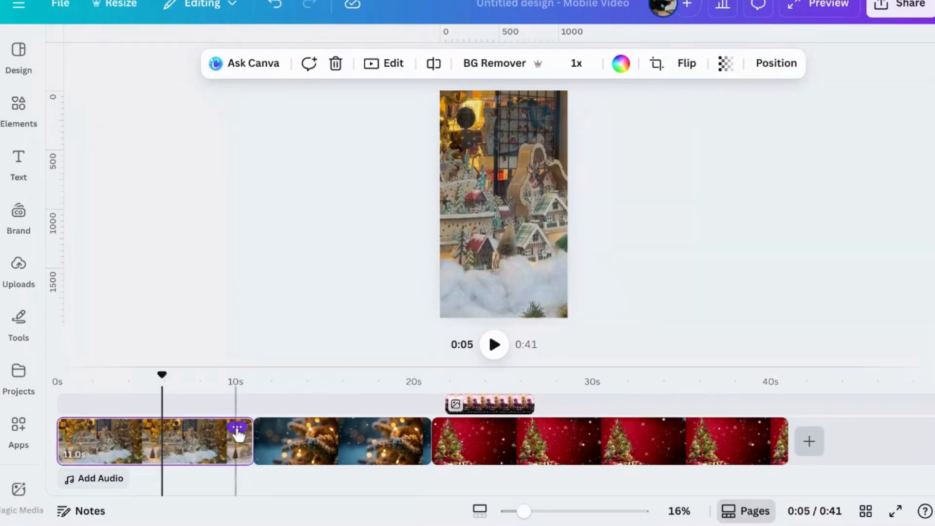
left_click_drag(243, 437, 155, 440)
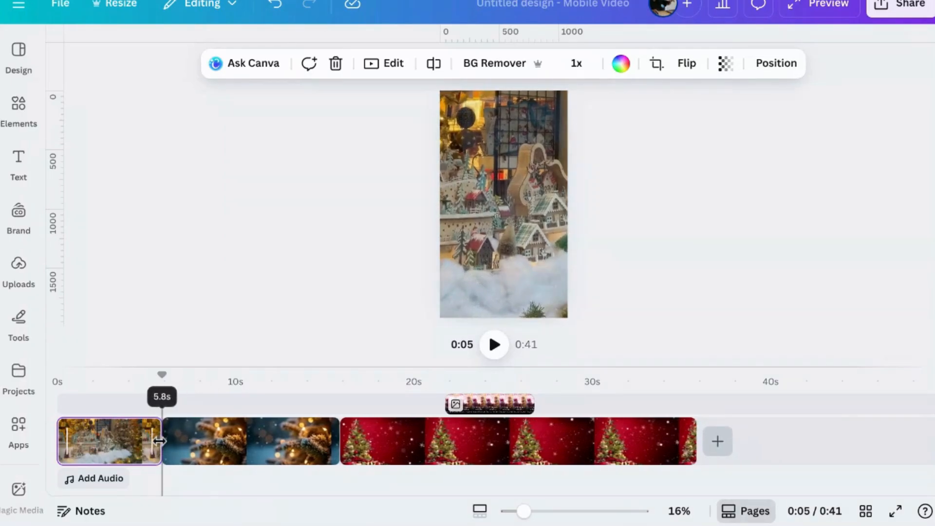
Review the filters, apps and video speed options available for the snowy village clip
left_click(134, 447)
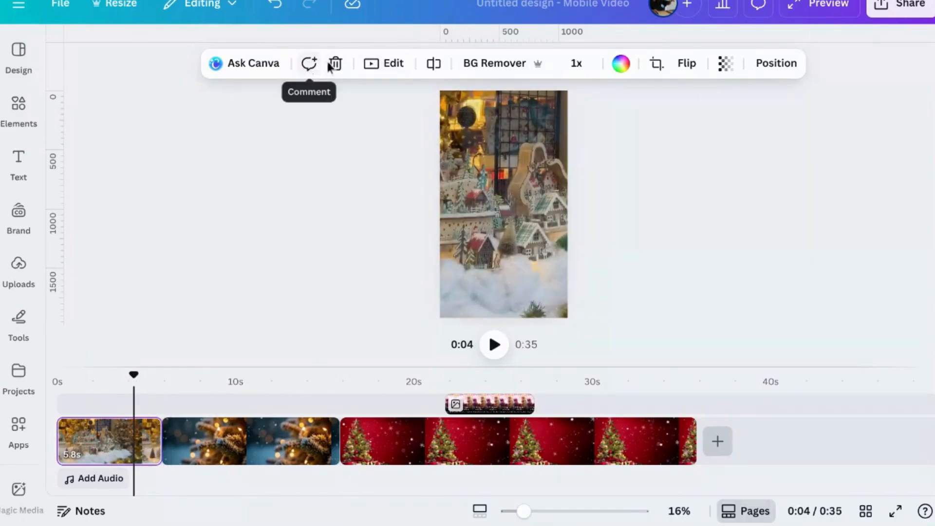
left_click(384, 68)
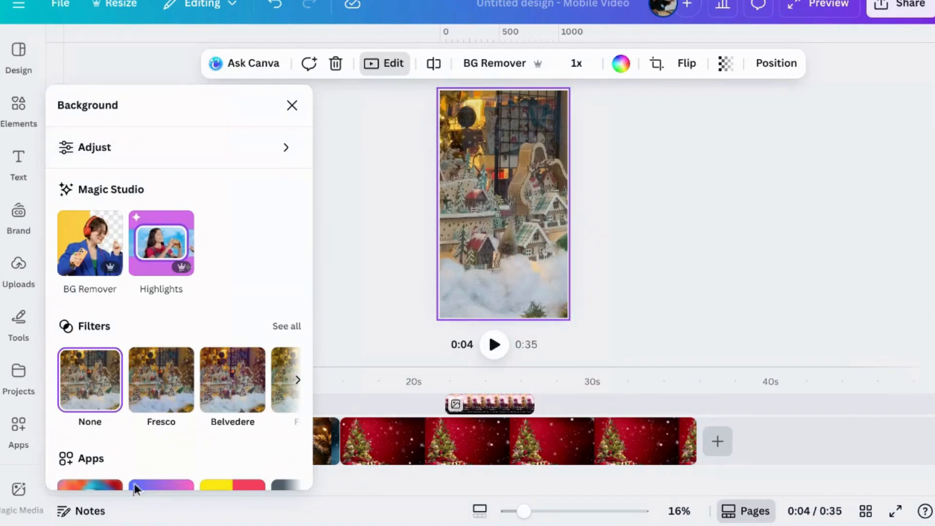
scroll(148, 433, "down", 4)
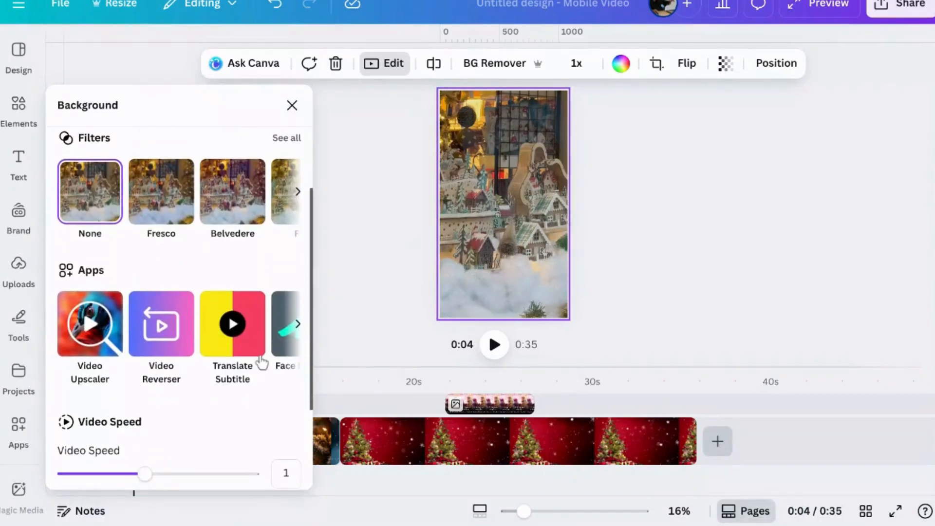
left_click(297, 324)
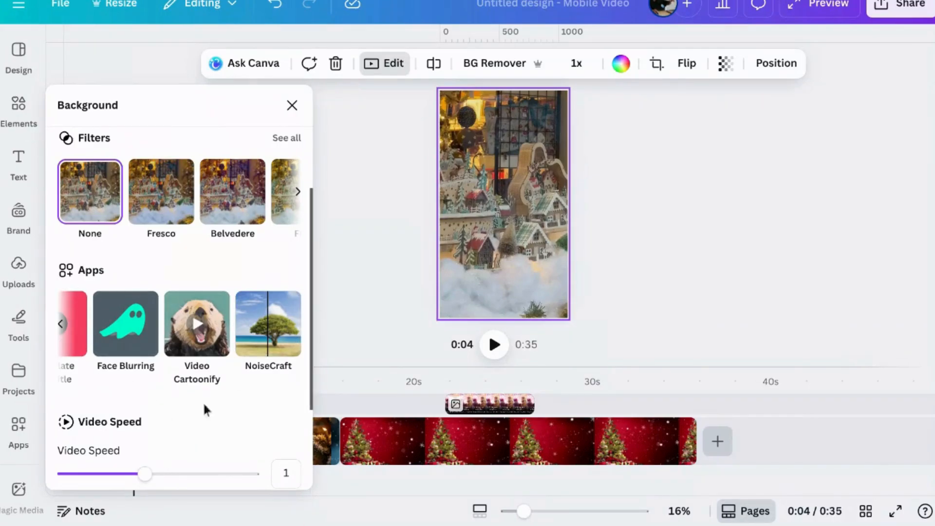
left_click(379, 246)
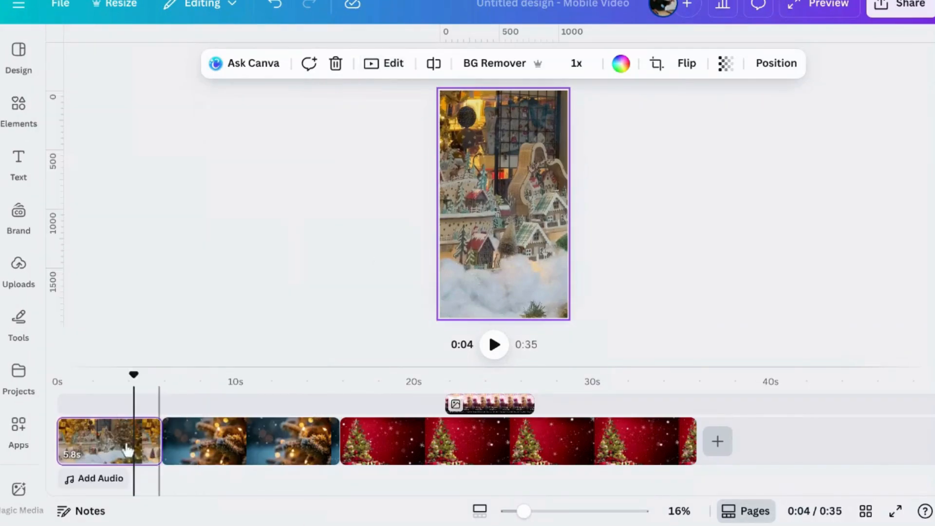
Trim the fir branch clip to 6.0 seconds and the red Christmas tree clip to about 6 seconds
left_click(251, 456)
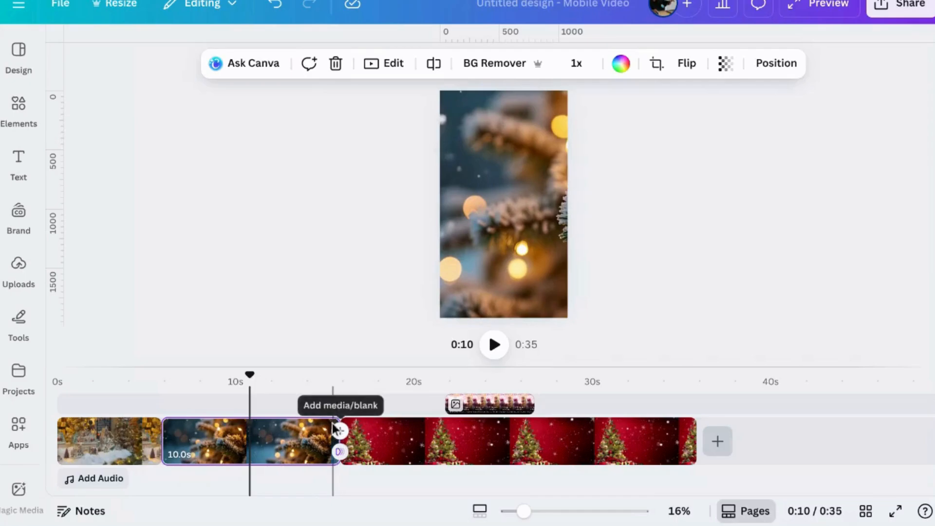
left_click_drag(339, 427, 268, 432)
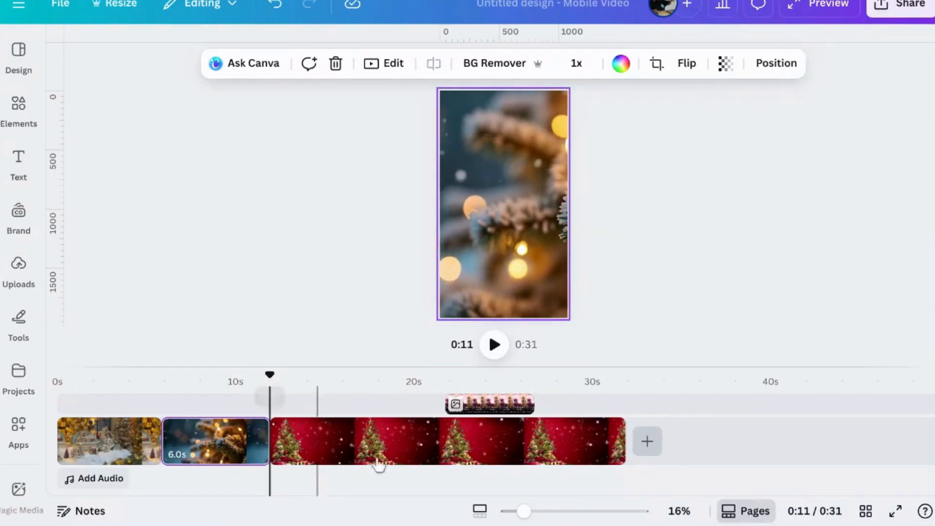
left_click_drag(623, 441, 373, 425)
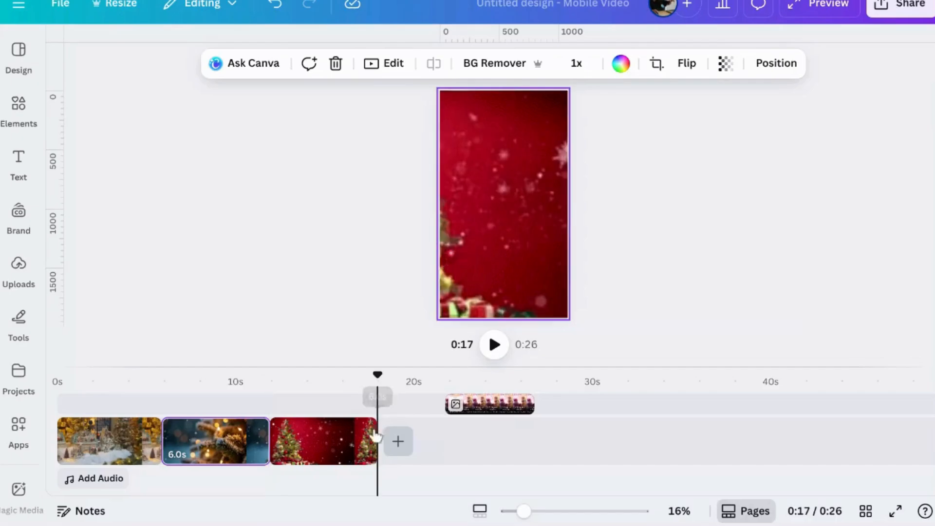
Shift the book cover overlay to about 12 seconds, over the red tree clip, and scale it down on the canvas
left_click_drag(467, 409, 312, 404)
left_click_drag(442, 316, 465, 273)
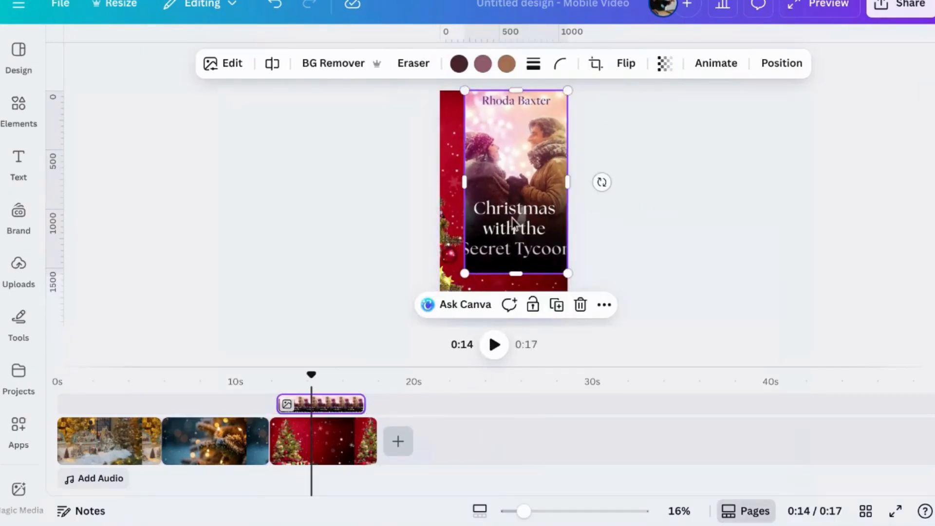
left_click_drag(512, 220, 502, 215)
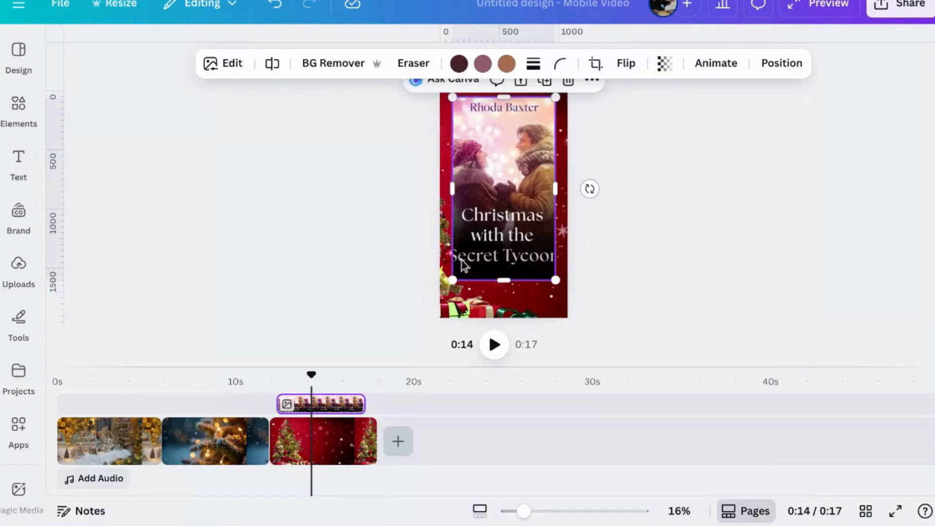
left_click_drag(447, 281, 481, 223)
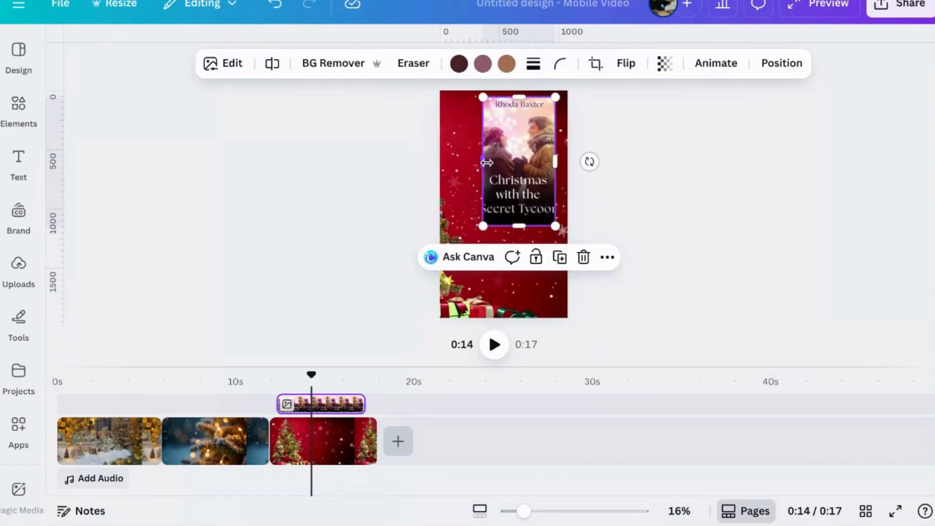
Widen the cover's crop to show the full title and author name, and centre the cover horizontally on the page
mouse_move(487, 162)
left_mouse_down()
mouse_move(443, 168)
mouse_move(475, 166)
left_mouse_up()
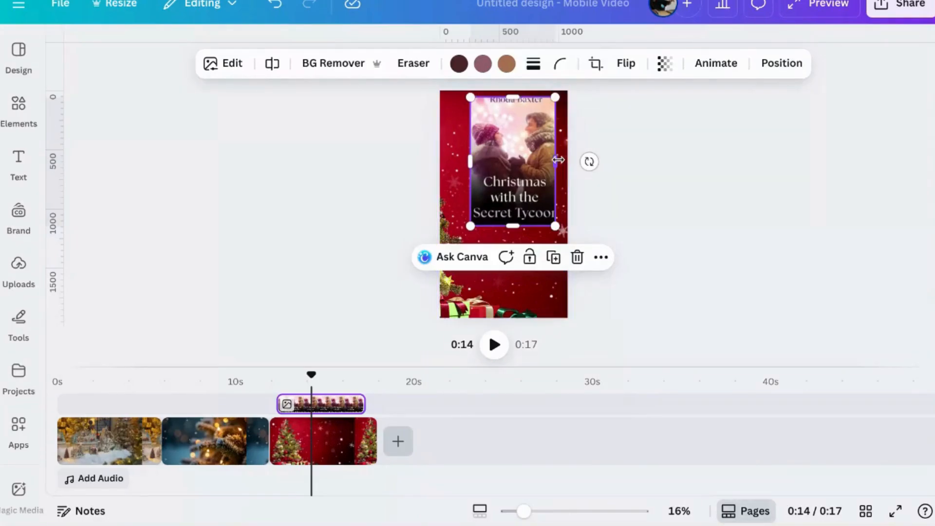
left_click_drag(559, 160, 526, 195)
left_click_drag(509, 124, 511, 109)
left_click_drag(509, 253, 503, 268)
left_click(608, 254)
left_click(526, 198)
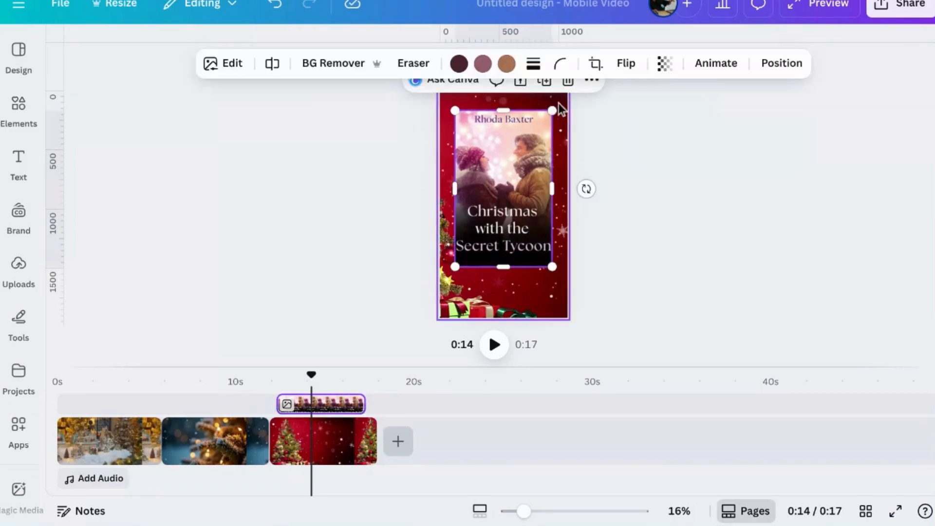
Shrink the book cover further and place it centred in the upper part of the page
left_click_drag(560, 120, 539, 162)
left_click_drag(502, 199, 515, 163)
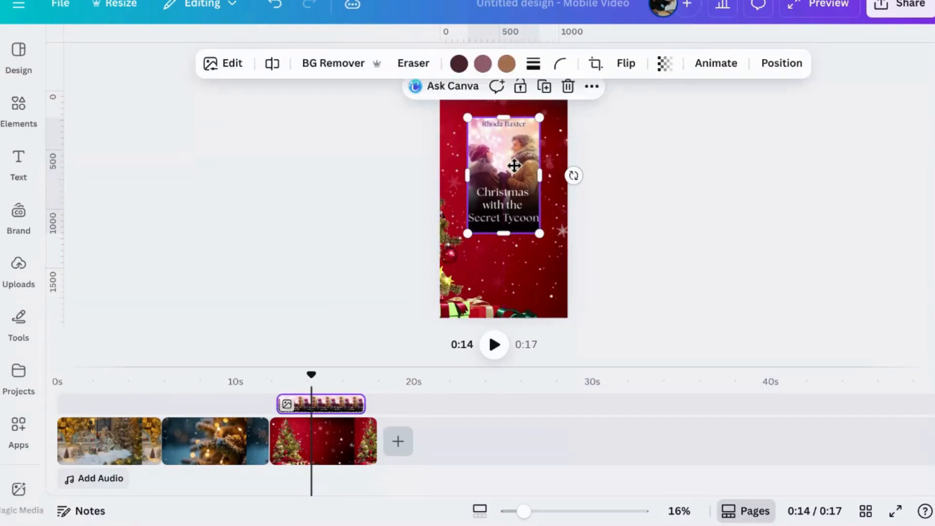
left_click(602, 241)
left_click(530, 207)
Apply a Glow shadow to the book cover with size 31 and blur amount 50
left_click(230, 71)
scroll(145, 272, "down", 3)
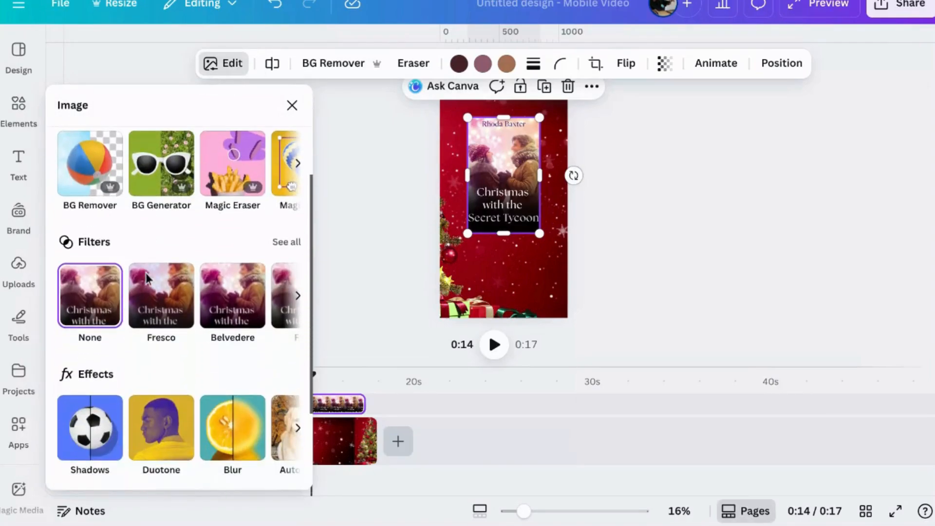
scroll(145, 273, "down", 2)
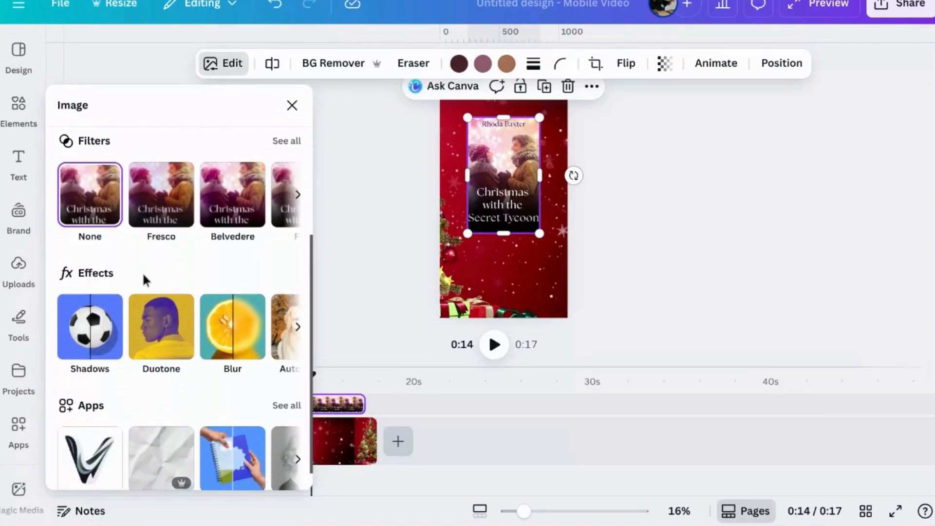
left_click(75, 343)
left_click(104, 298)
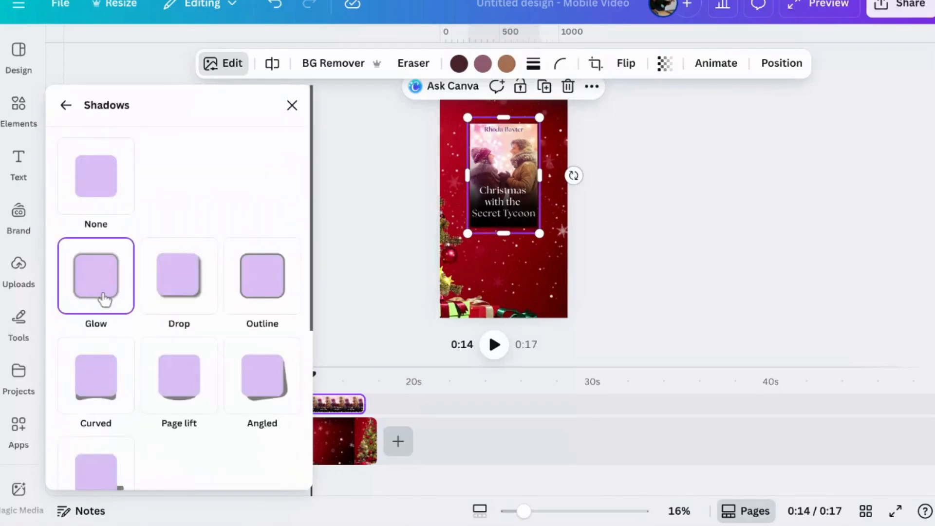
scroll(146, 321, "down", 4)
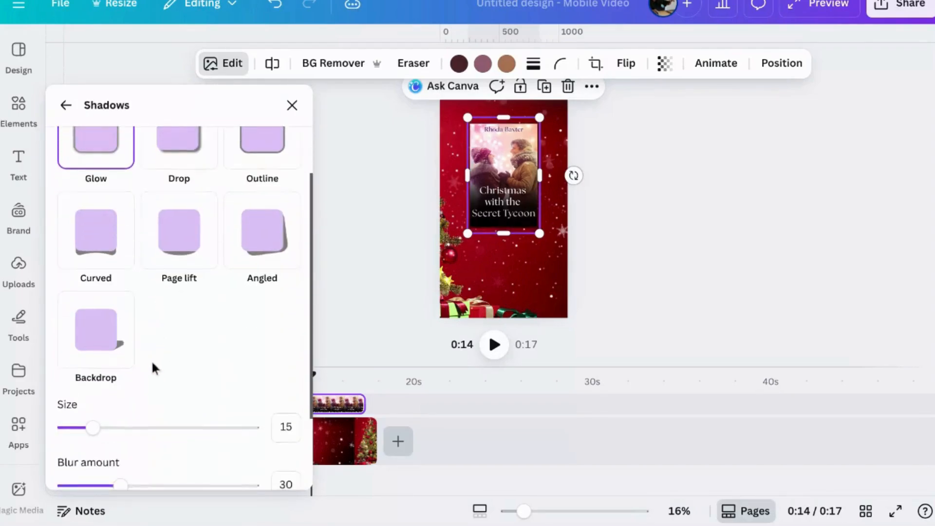
left_click_drag(94, 383, 123, 383)
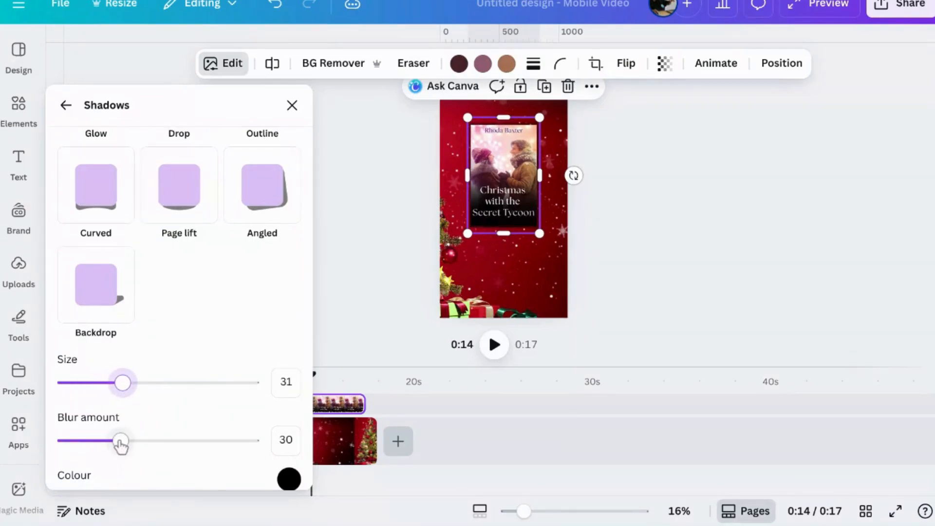
left_click_drag(121, 443, 159, 442)
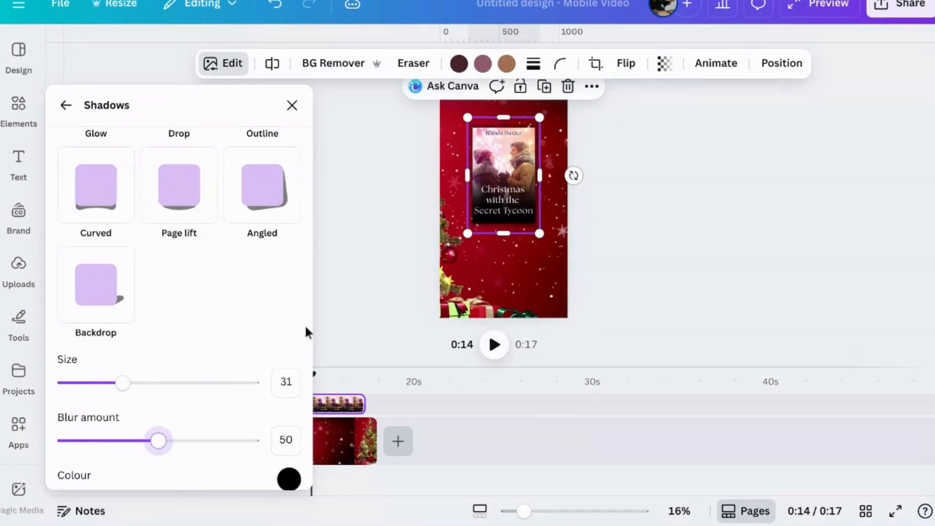
left_click(623, 282)
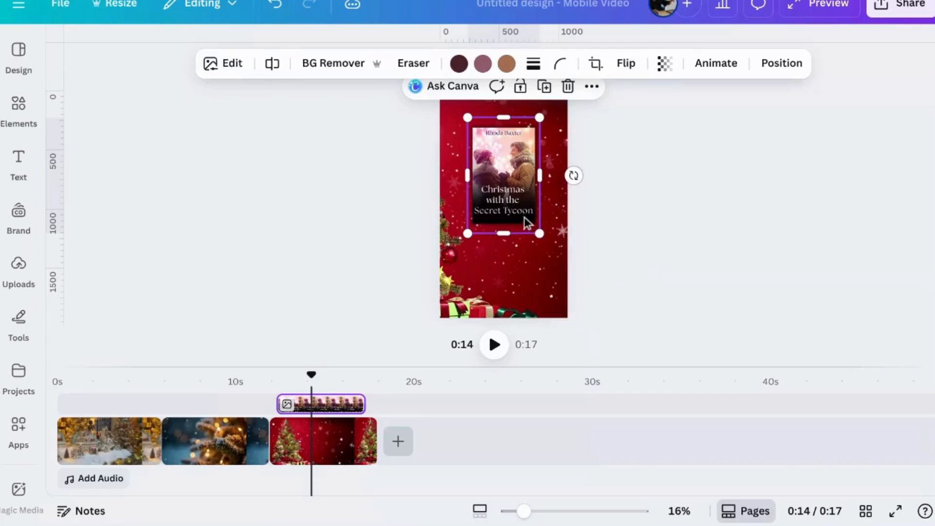
Enlarge the shadowed book cover slightly and recentre it in the upper part of the page
left_click_drag(467, 234, 445, 258)
left_click_drag(516, 168, 522, 155)
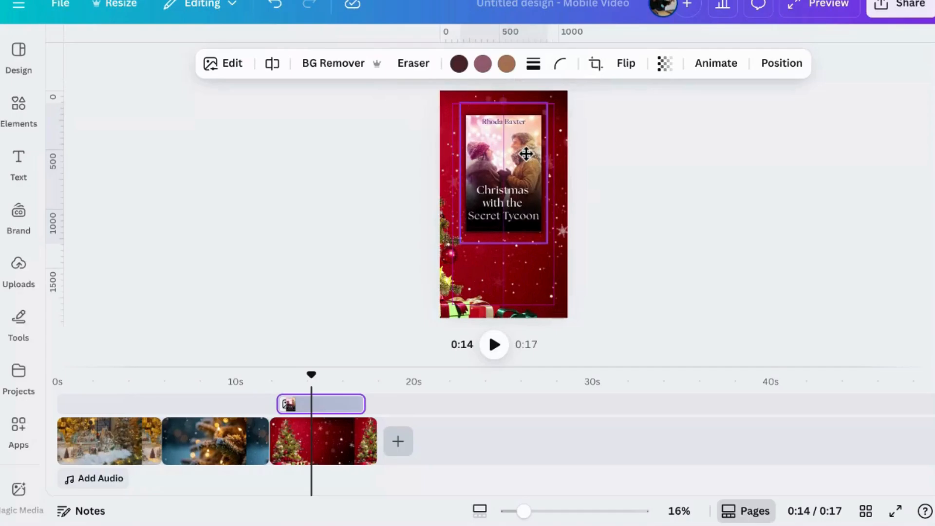
left_click(643, 193)
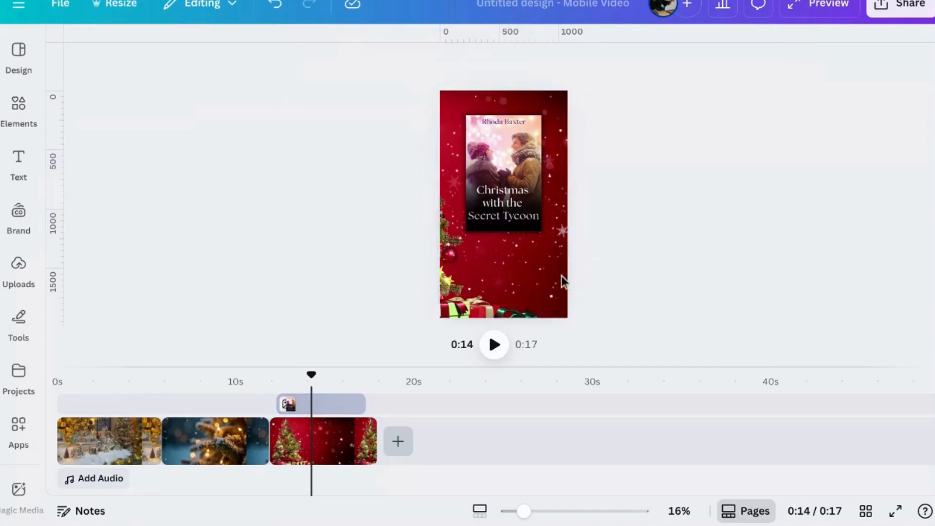
Search the elements for "Rectangle", view all matching shapes and add a rounded square to the page
left_click(16, 111)
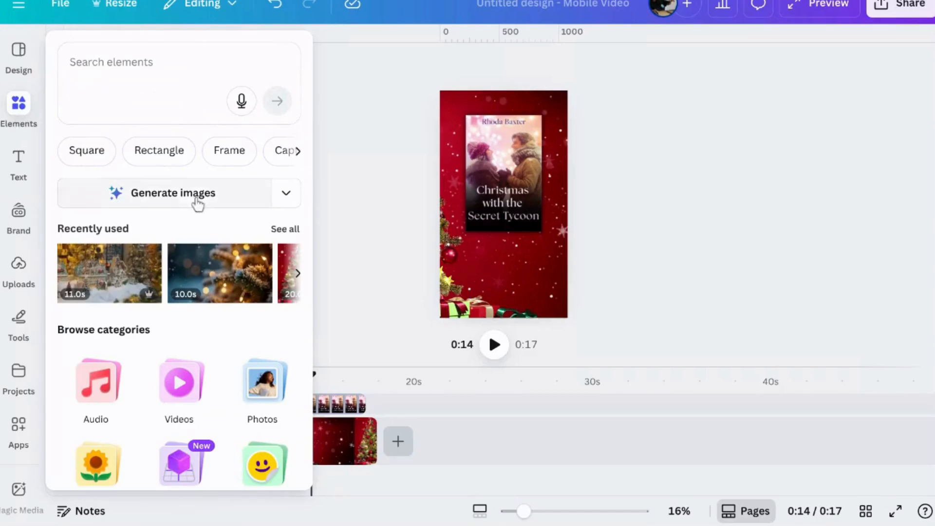
left_click(146, 160)
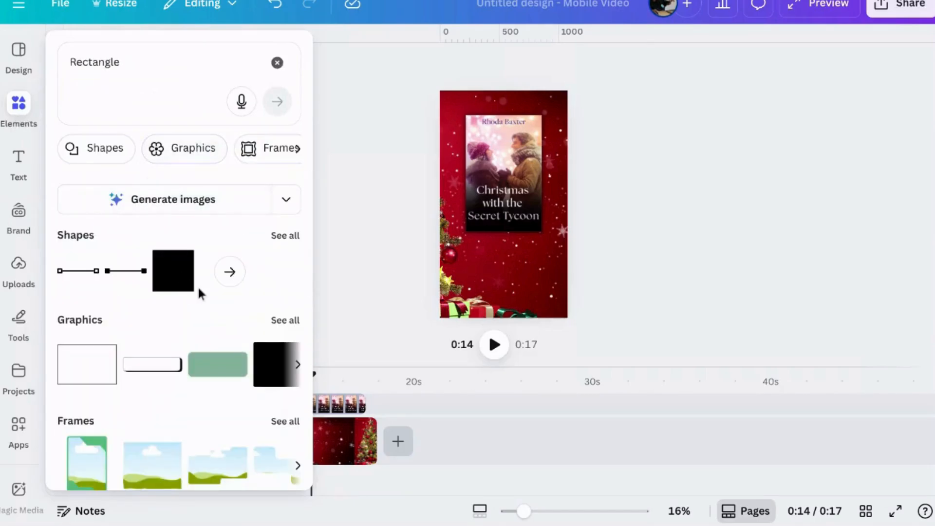
left_click(285, 240)
left_click(210, 237)
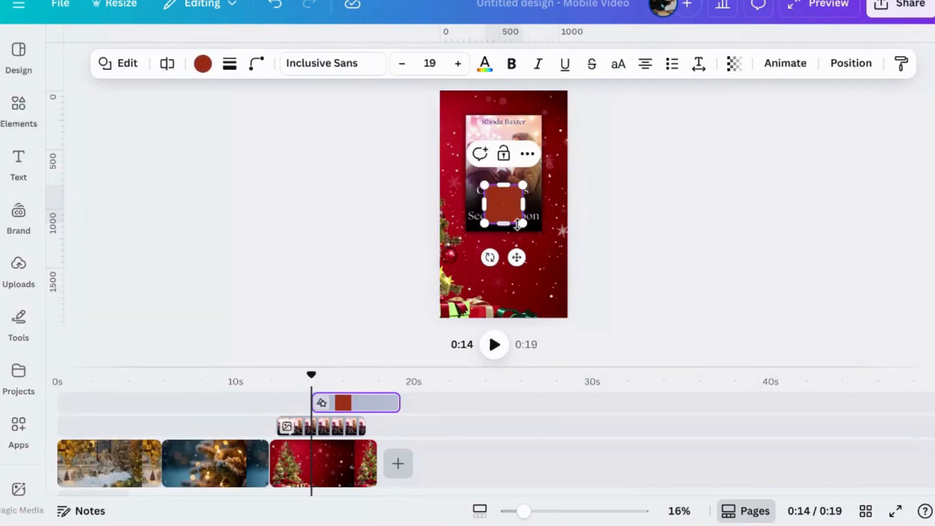
Recolour the rounded square yellow (#ffde59) and move it just below the book cover
left_click(202, 63)
scroll(173, 296, "down", 5)
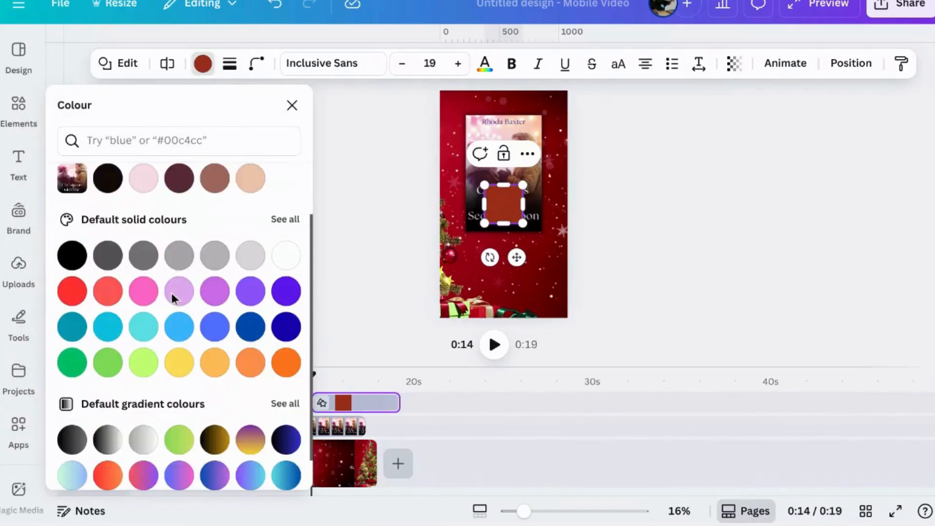
left_click(179, 355)
key("Escape")
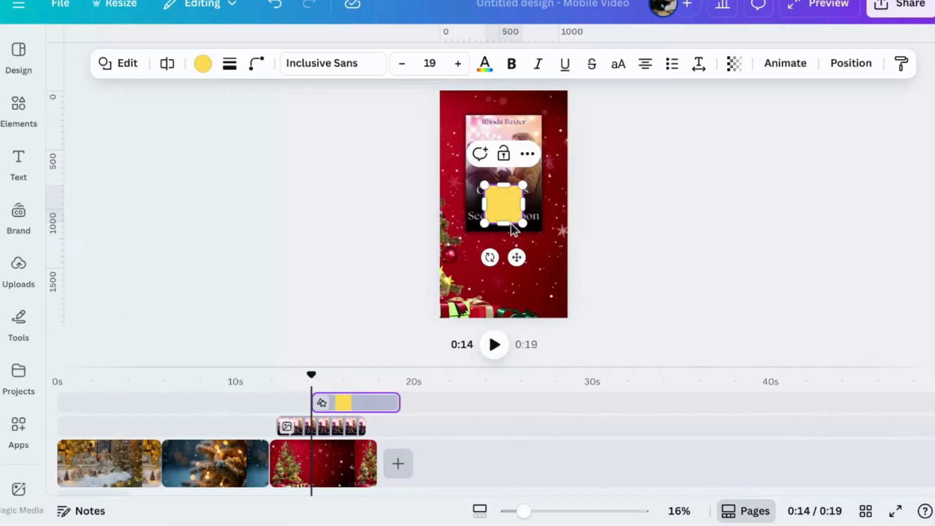
left_click_drag(516, 257, 520, 307)
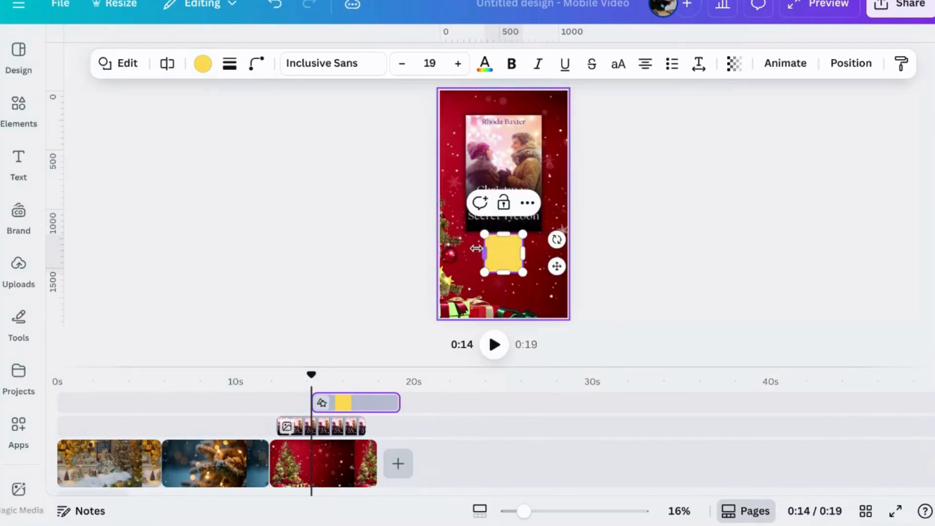
Widen the yellow square into a rectangle about as wide as the book cover and set its corner rounding to 74
left_click_drag(484, 253, 466, 254)
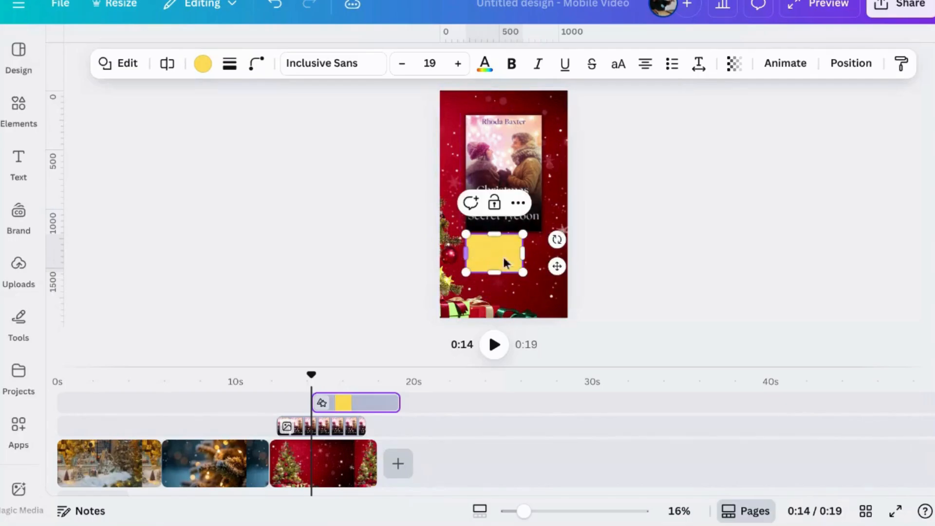
left_click_drag(523, 253, 537, 256)
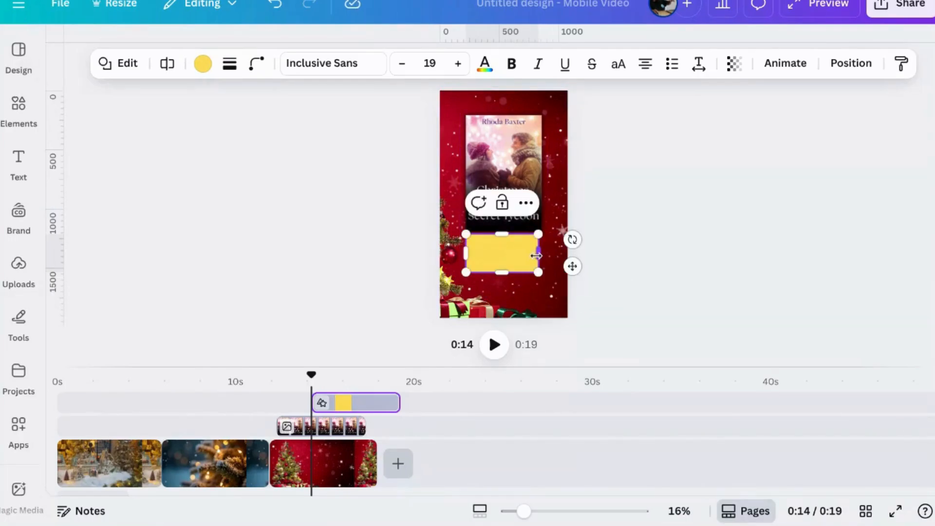
left_click(257, 64)
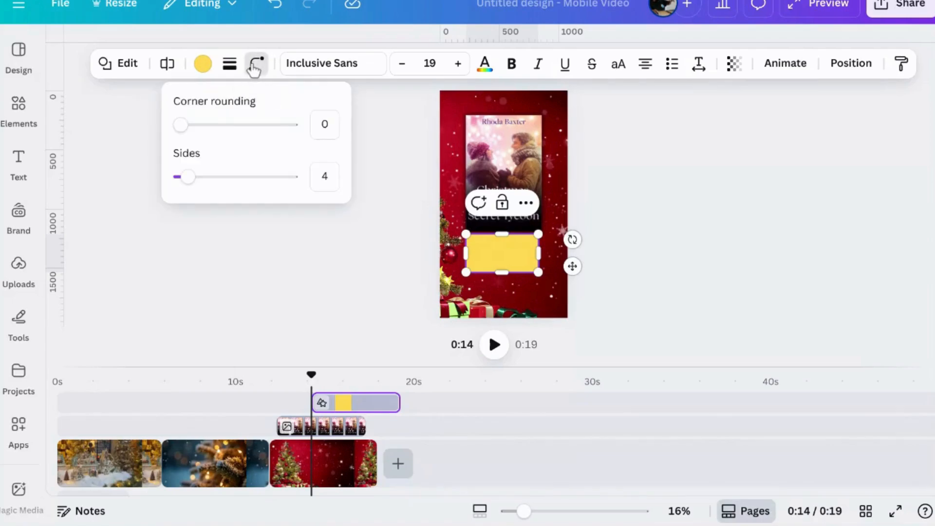
left_click_drag(184, 125, 265, 154)
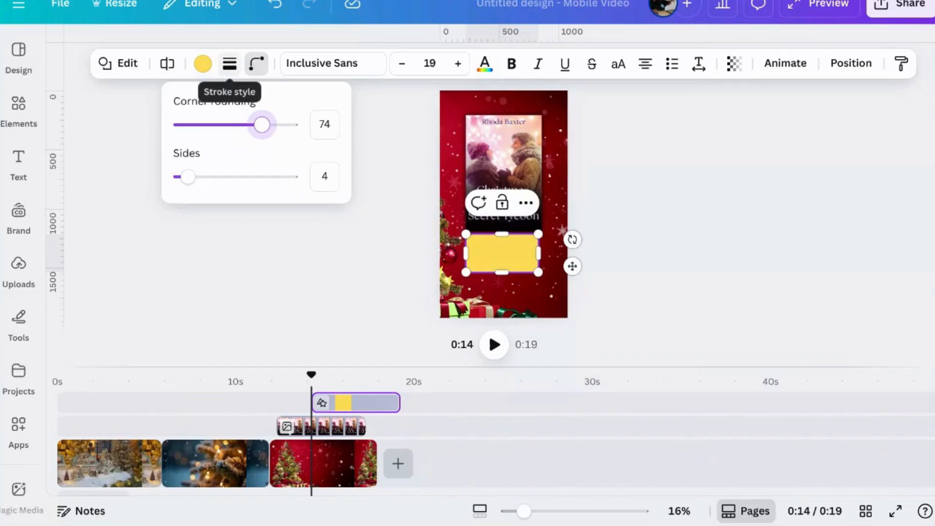
Fill the rounded rectangle with a circular gradient from yellow #ffde59 to dark red #610003, sampled from the background near the page's lower edge
left_click(210, 71)
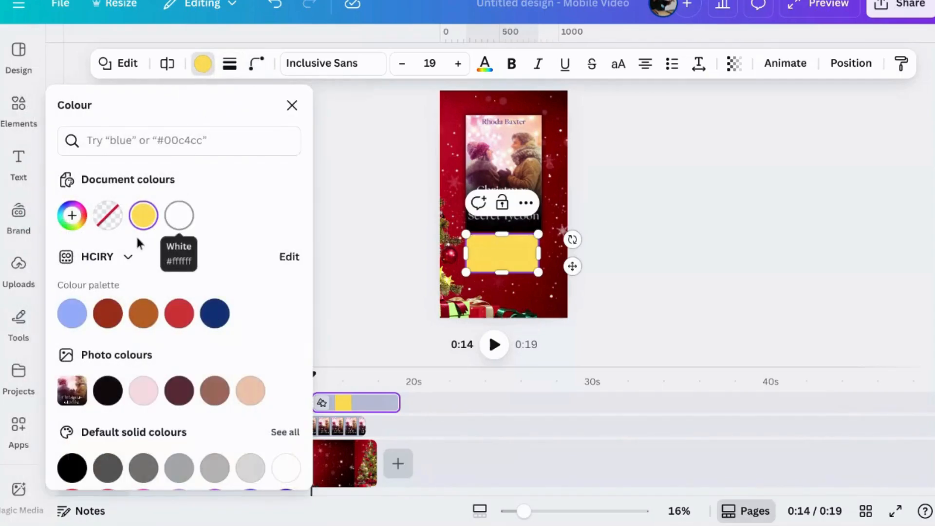
left_click(72, 216)
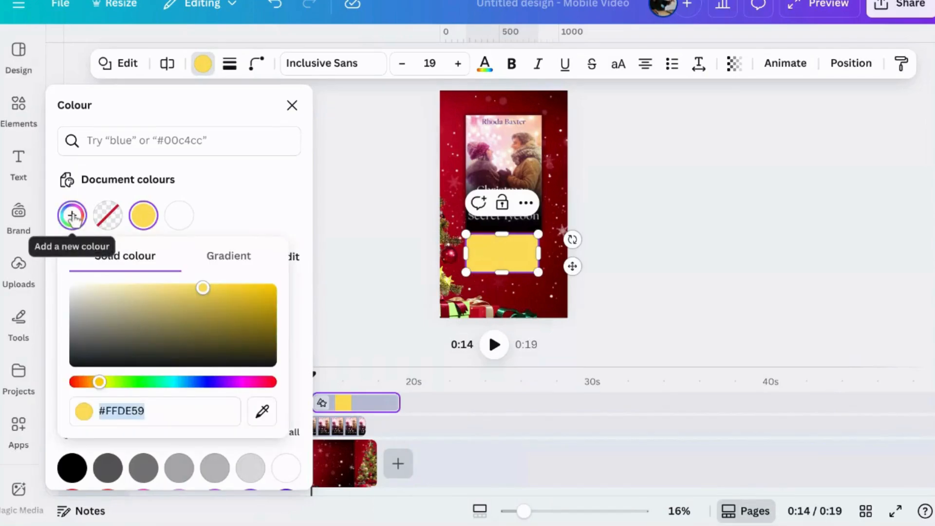
left_click(248, 257)
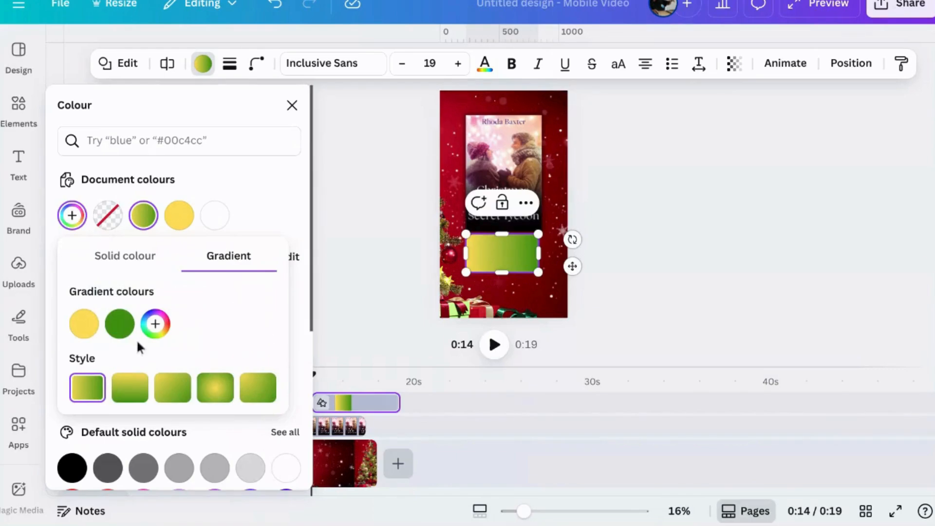
left_click(123, 327)
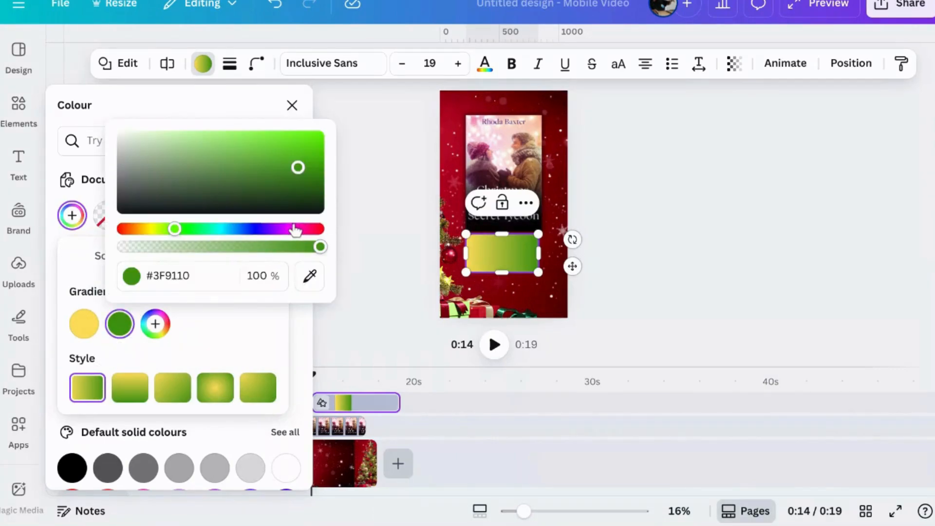
left_click(310, 276)
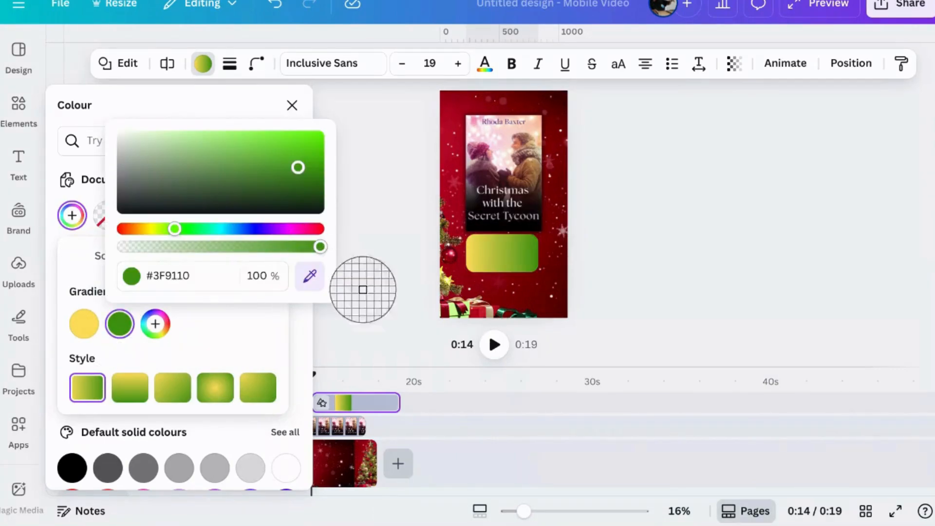
left_click(538, 311)
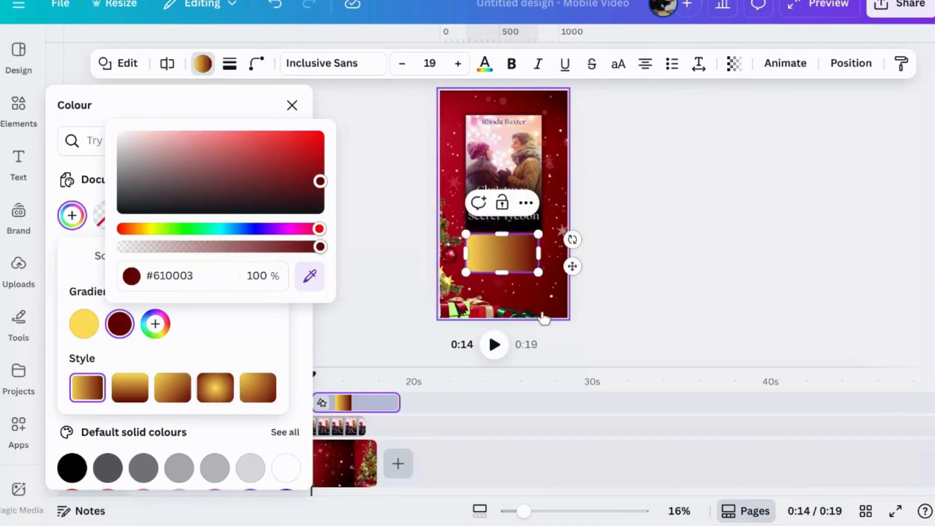
left_click(210, 400)
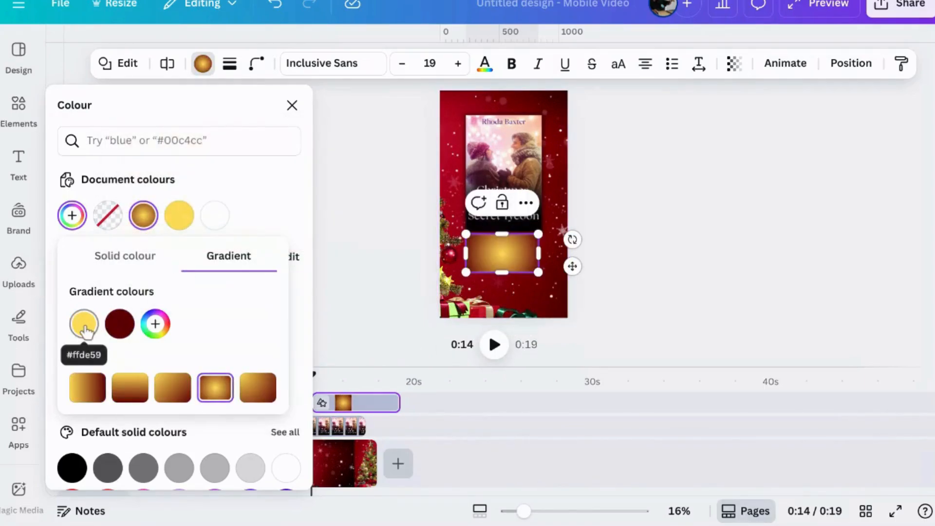
Add four more yellow #ffde59 colours to the rectangle's gradient and reorder them so that dark red comes last
left_click_drag(84, 325, 153, 330)
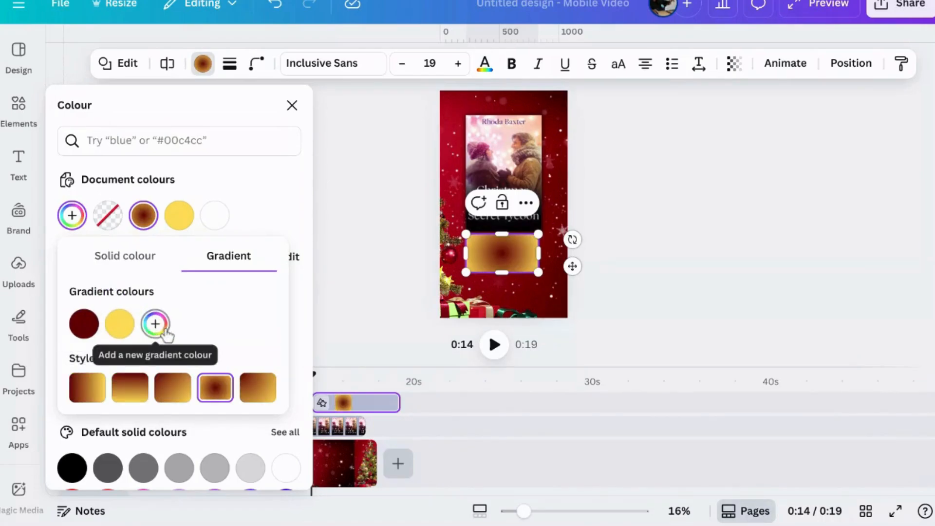
left_click(154, 325)
left_click(193, 326)
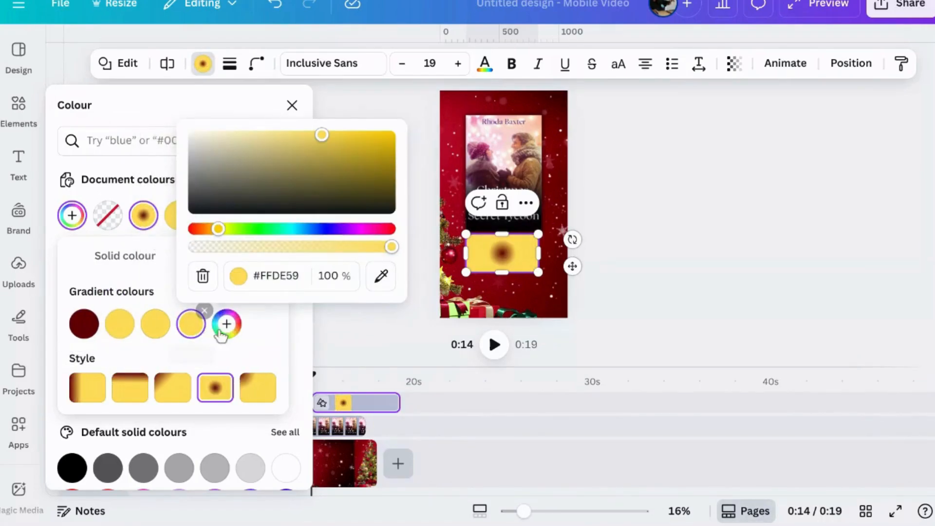
left_click(227, 325)
left_click(262, 325)
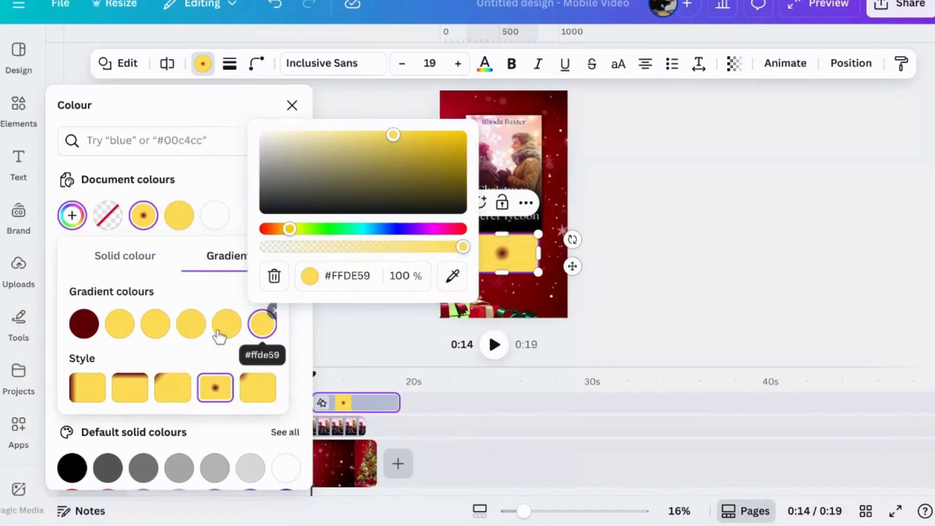
left_click_drag(88, 327, 242, 327)
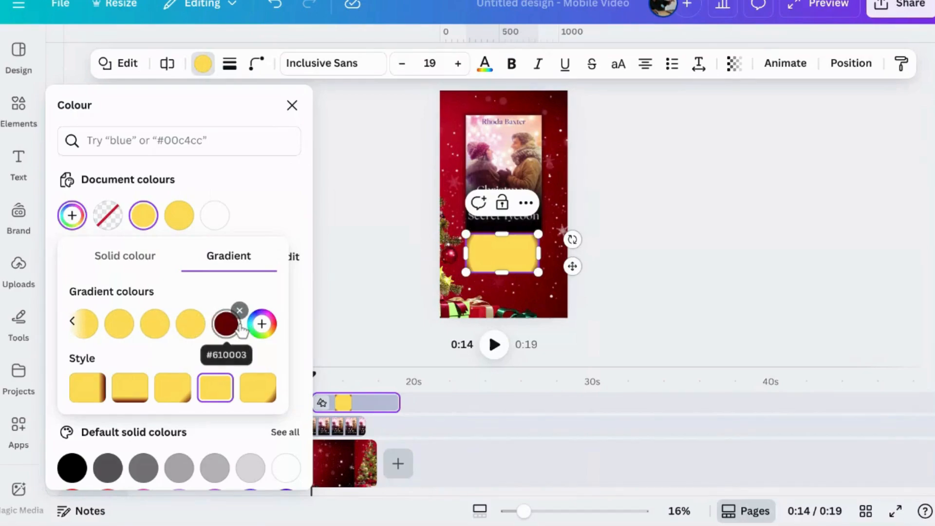
Change the gradient's yellow next to the dark red to a deeper gold, #EBBE0B
left_click(240, 328)
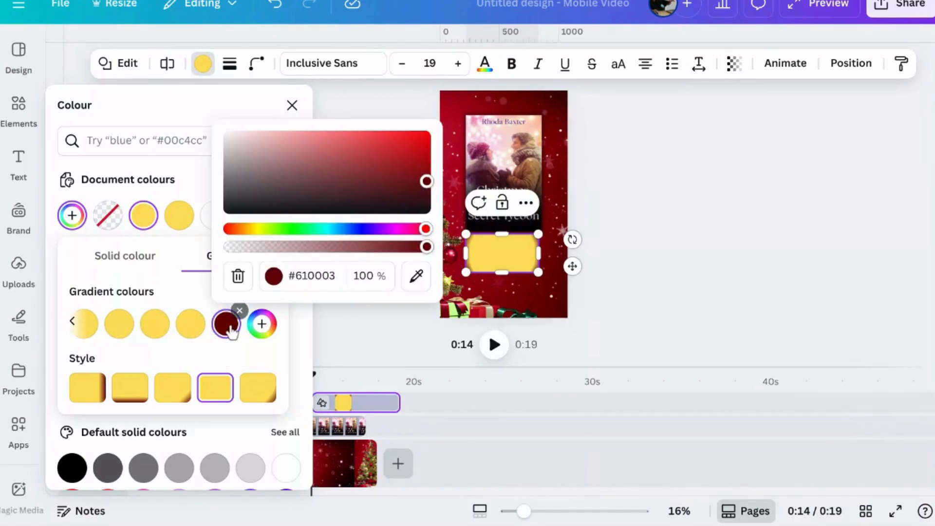
left_click(188, 322)
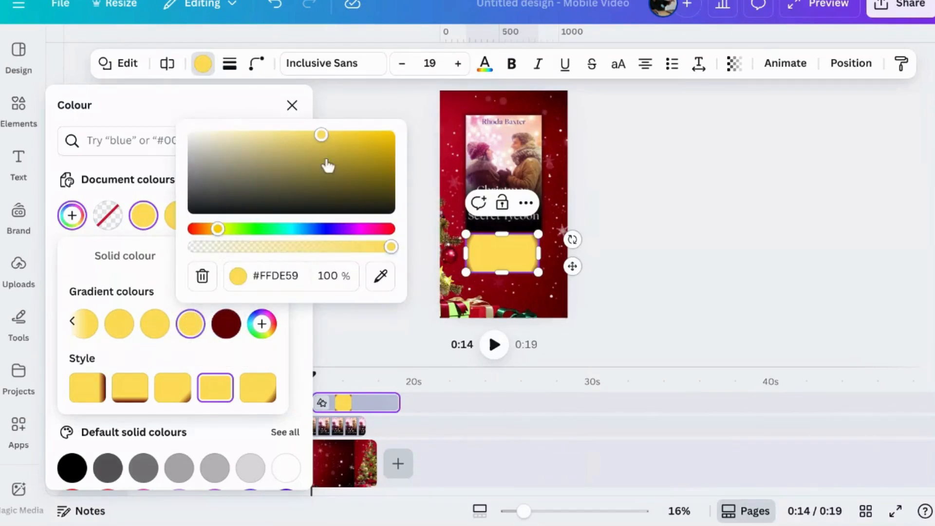
left_click_drag(323, 137, 380, 141)
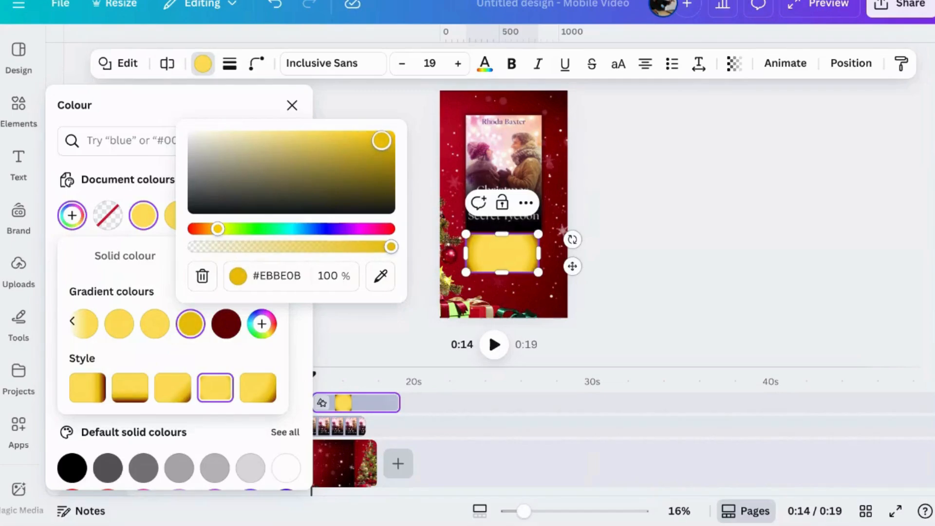
left_click(693, 293)
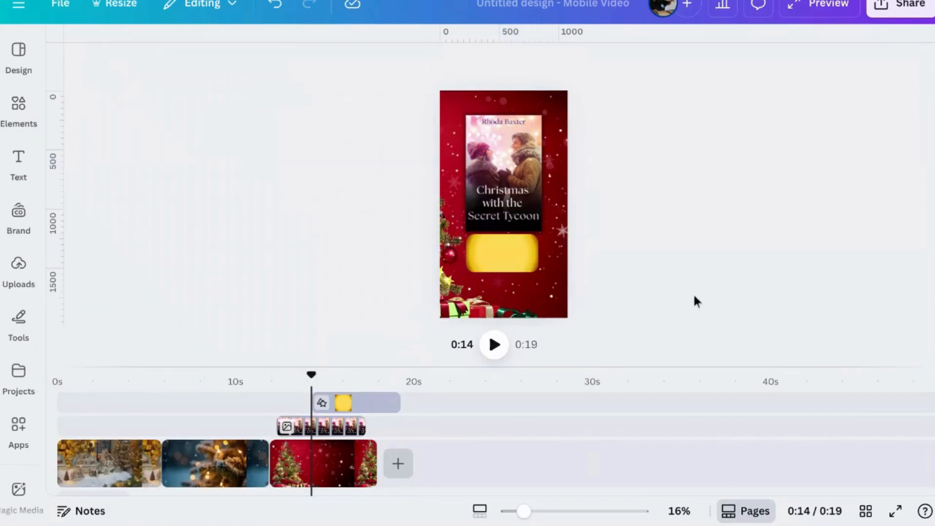
left_click(518, 266)
left_click(616, 259)
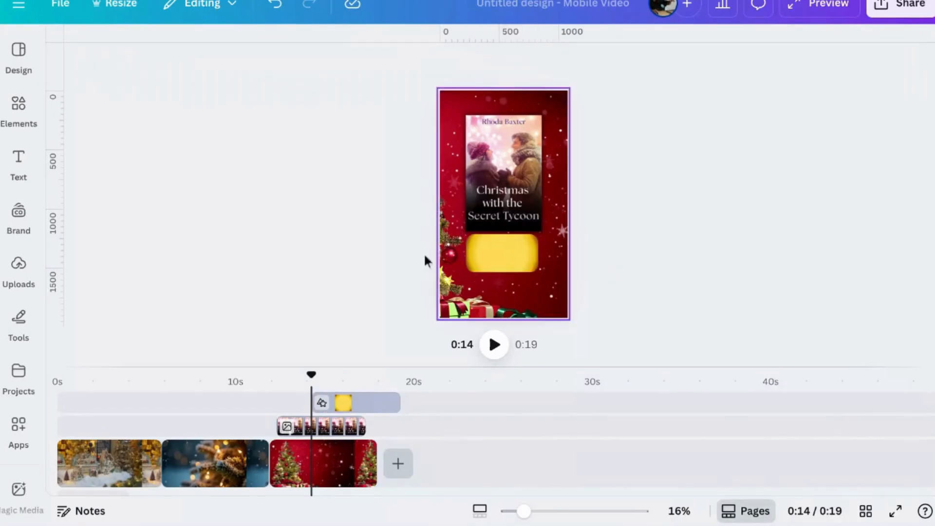
Add a new text box to the page and set its font size to 120
left_click(19, 163)
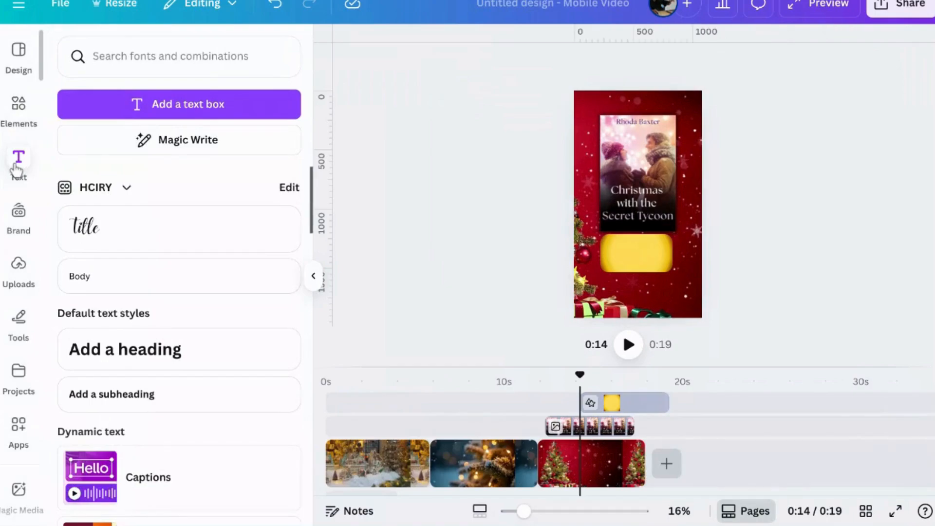
left_click(207, 117)
type("Rew")
left_click(532, 64)
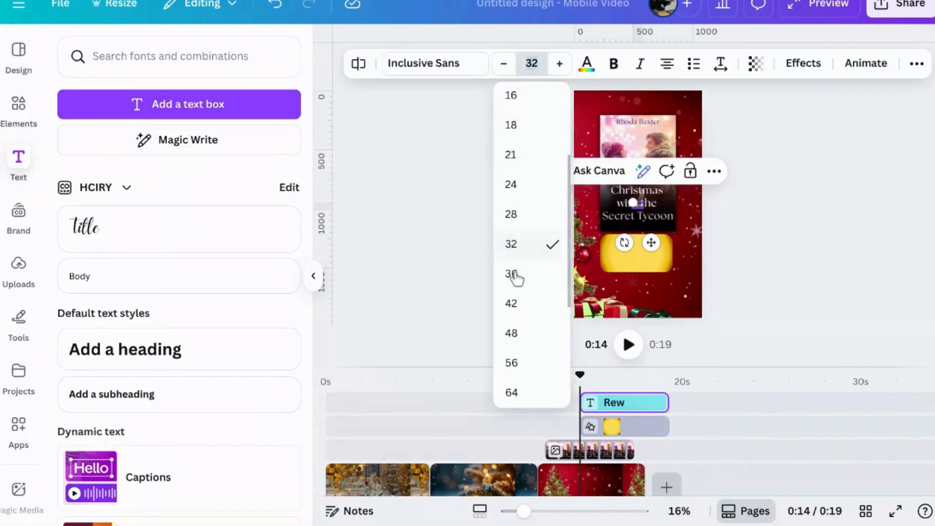
scroll(517, 277, "down", 4)
left_click(513, 356)
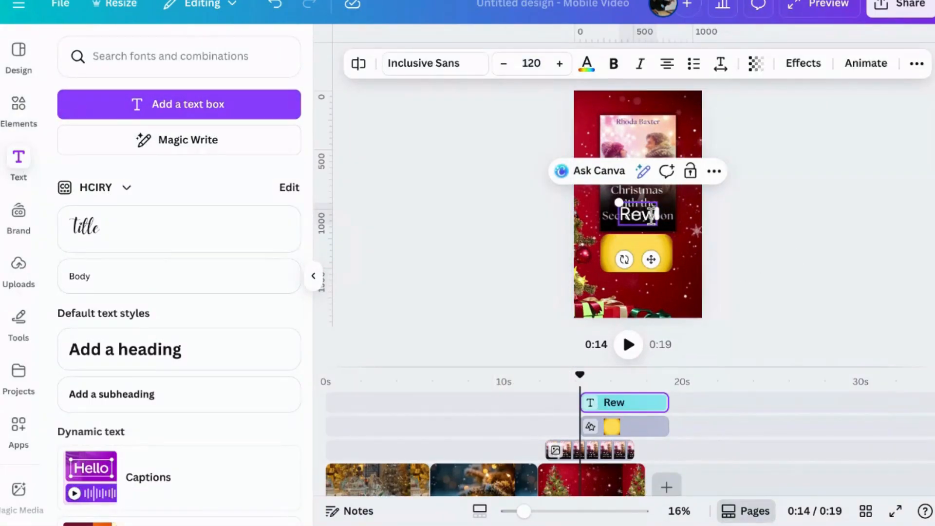
Edit the new text box's wording to read "Read now"
key("BackSpace")
type("ad")
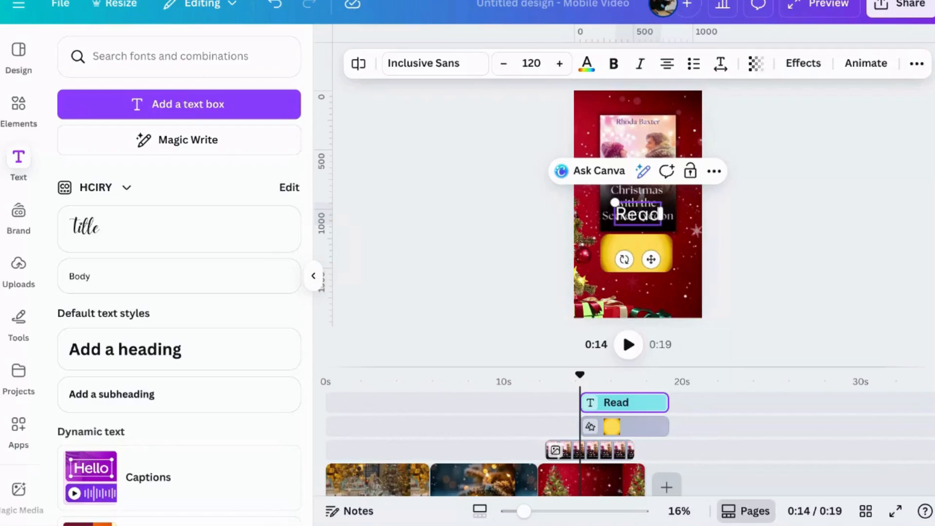
type(" now on eboo")
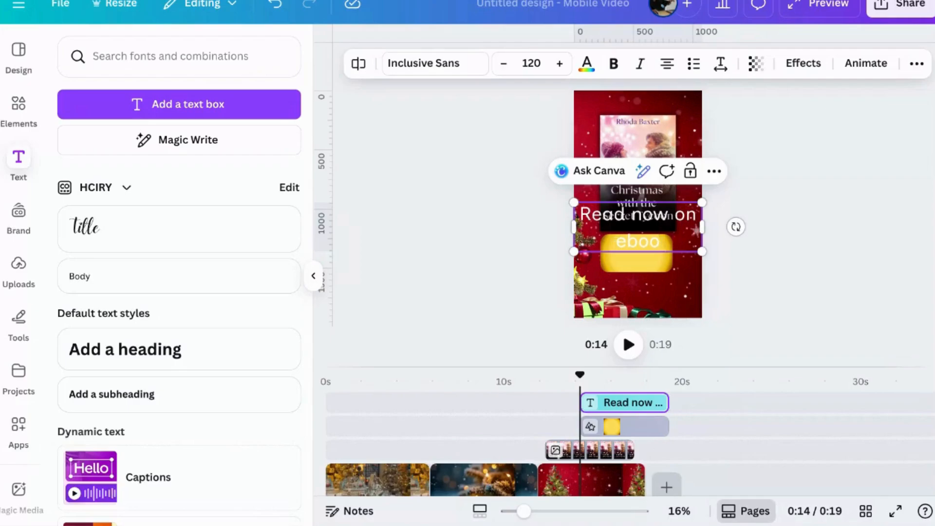
key("BackSpace")
key("BackSpace")
key("BackSpace")
key("BackSpace")
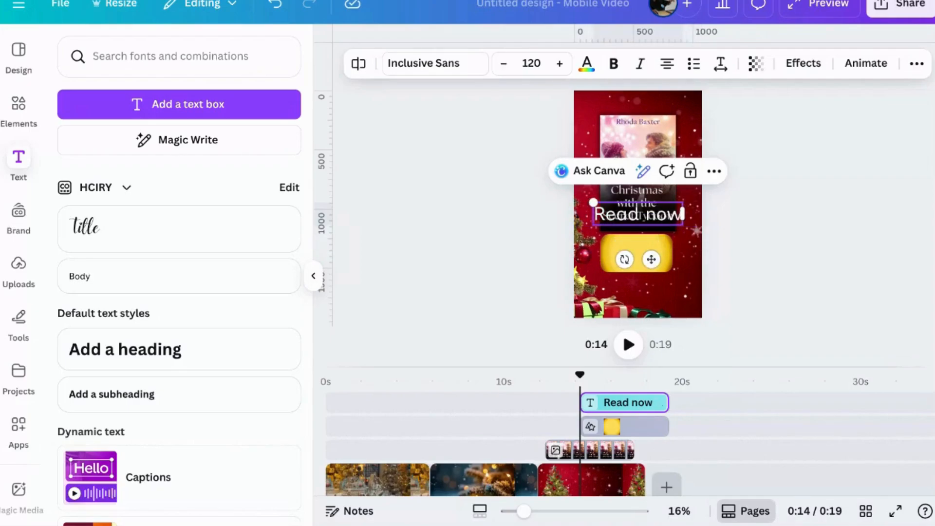
Shrink the "Read now" text to font size 92.2 and centre it on the gold rectangle below the cover
left_click(795, 253)
left_click_drag(637, 220, 620, 240)
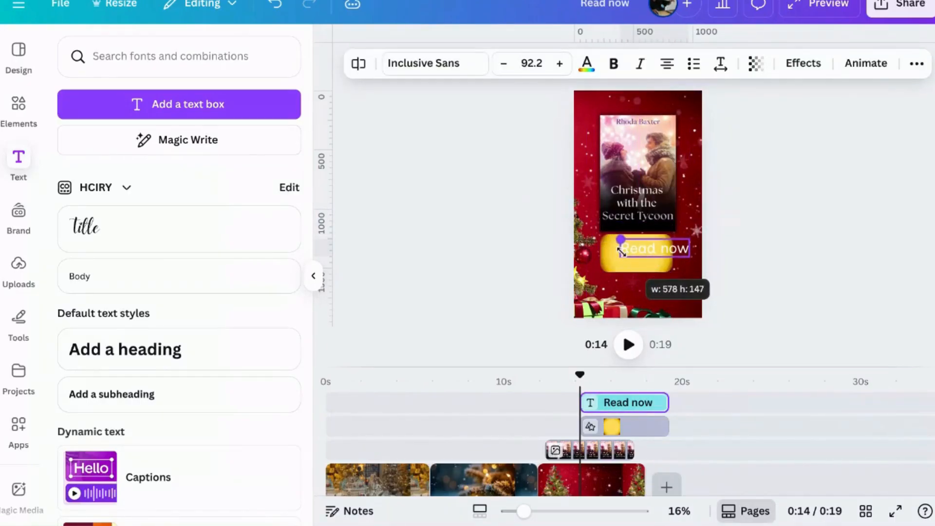
left_click(716, 285)
left_click_drag(681, 258, 661, 258)
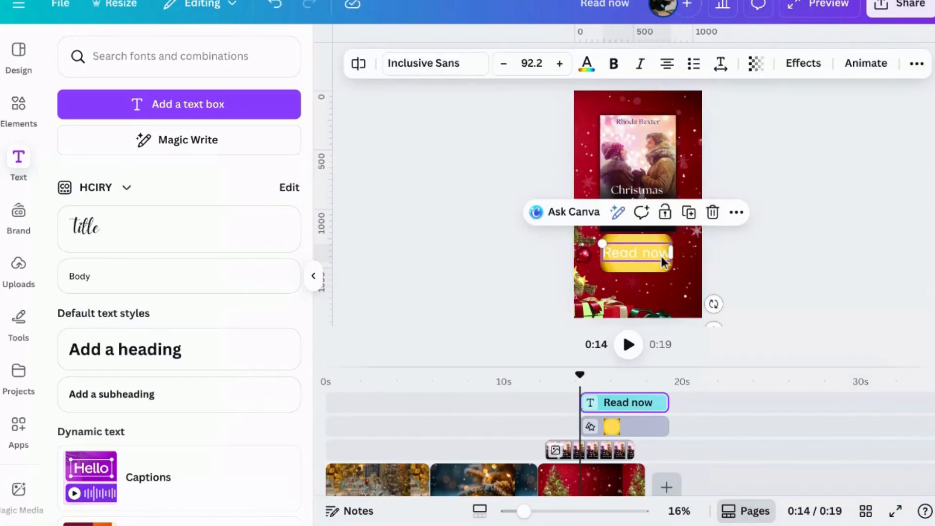
Make the "Read now" text bold and colour it with the bright red from the HCIRY palette
left_click(587, 66)
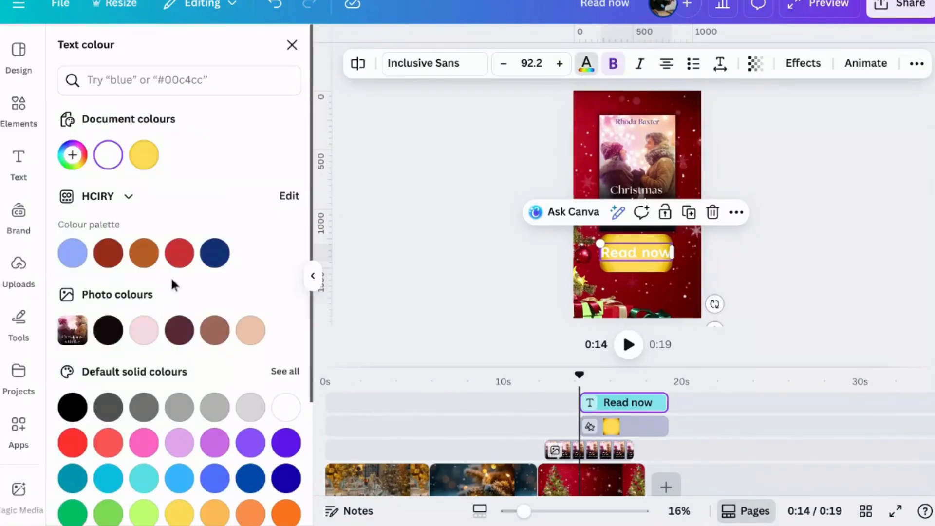
left_click(187, 254)
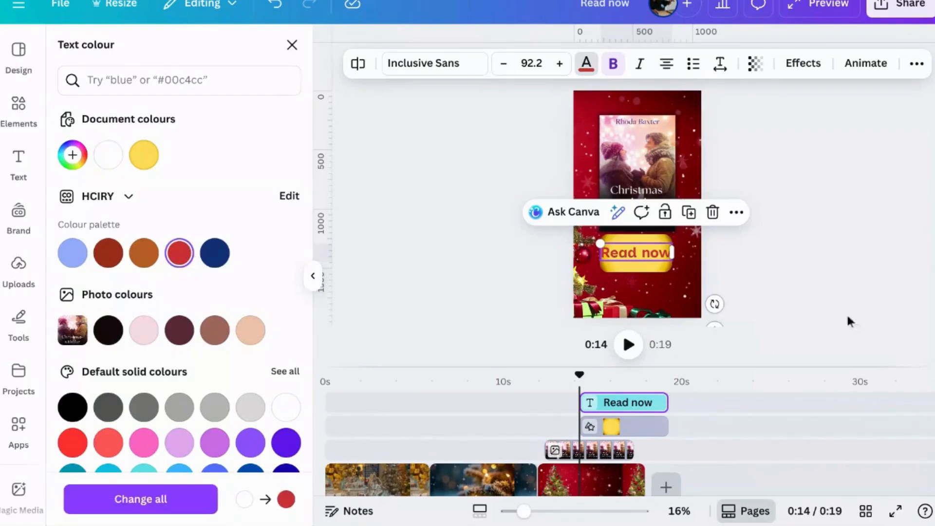
left_click(666, 293)
Widen the gold rectangle slightly on both sides and reduce its height so it fits closely around the "Read now" text
left_click(650, 272)
left_click(646, 271)
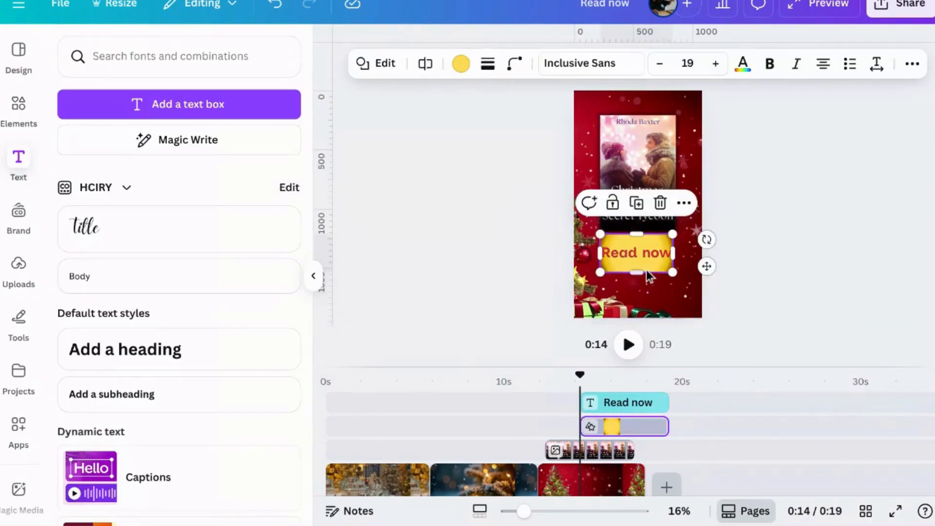
left_click_drag(599, 254, 592, 254)
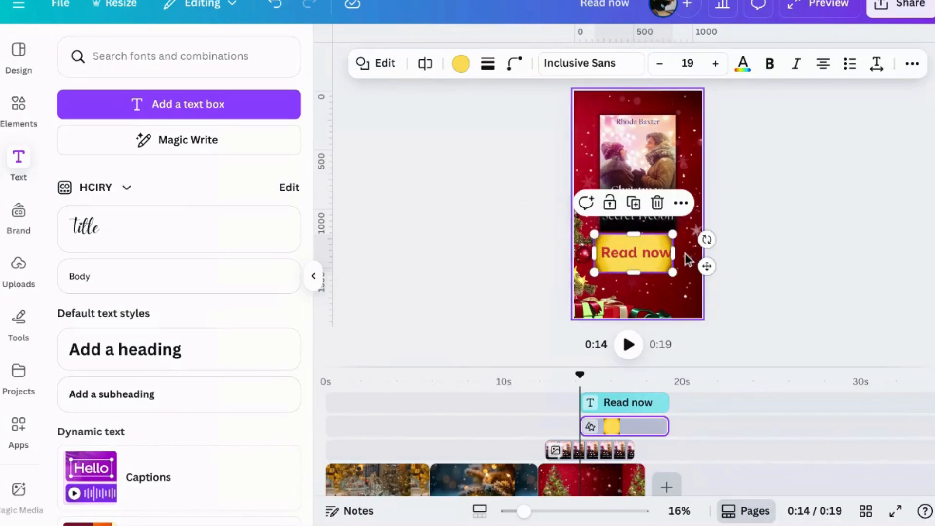
mouse_move(676, 254)
left_mouse_down()
mouse_move(693, 254)
mouse_move(681, 254)
left_mouse_up()
left_click_drag(633, 273, 638, 266)
left_click_drag(639, 234, 654, 262)
left_click(830, 278)
left_click(843, 292)
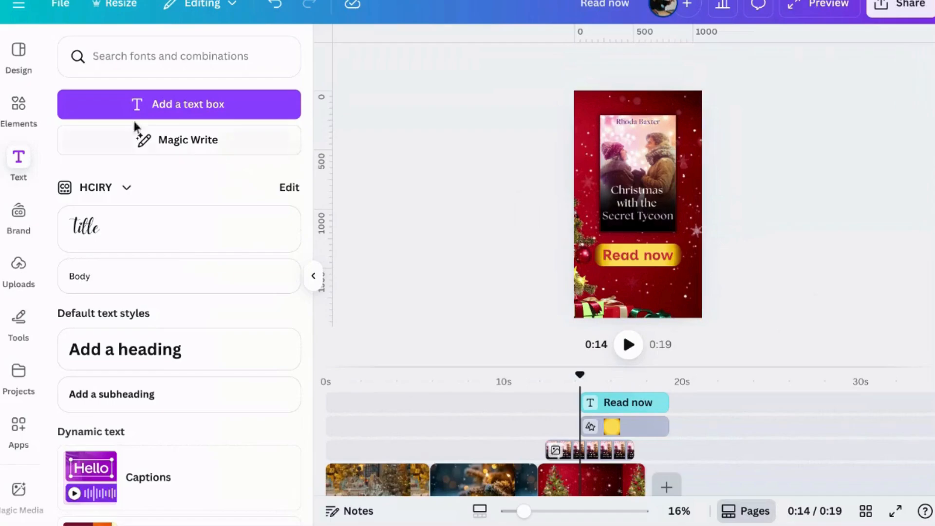
Search the elements library for "snow" and remove the Shapes filter from the search
left_click(20, 109)
left_click(151, 54)
left_click_drag(151, 54, 6, 67)
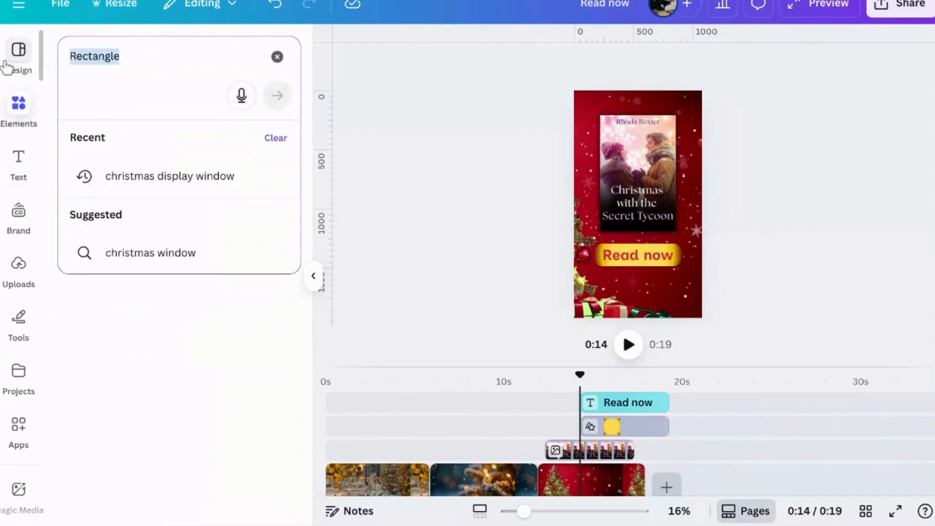
type("snow")
key("Return")
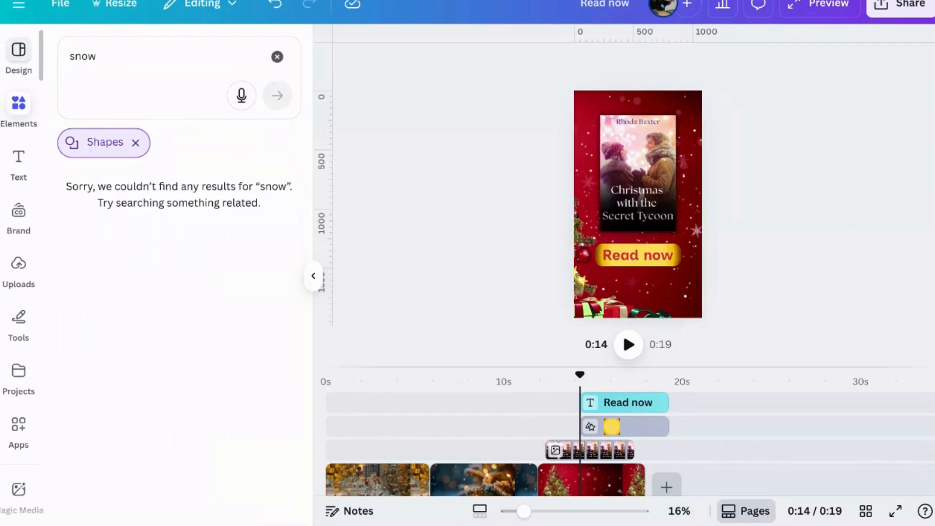
left_click(135, 143)
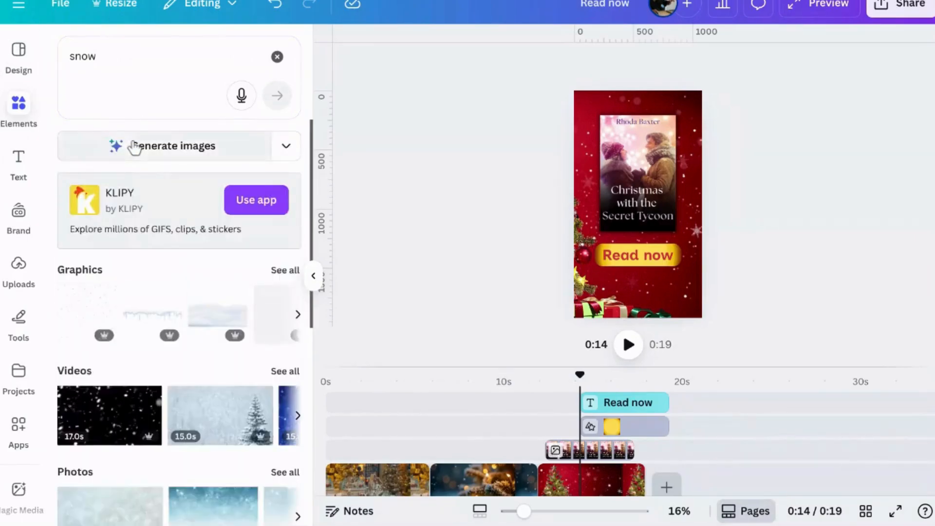
Show all graphics found for "snow" and limit them to animated ones
left_click(277, 318)
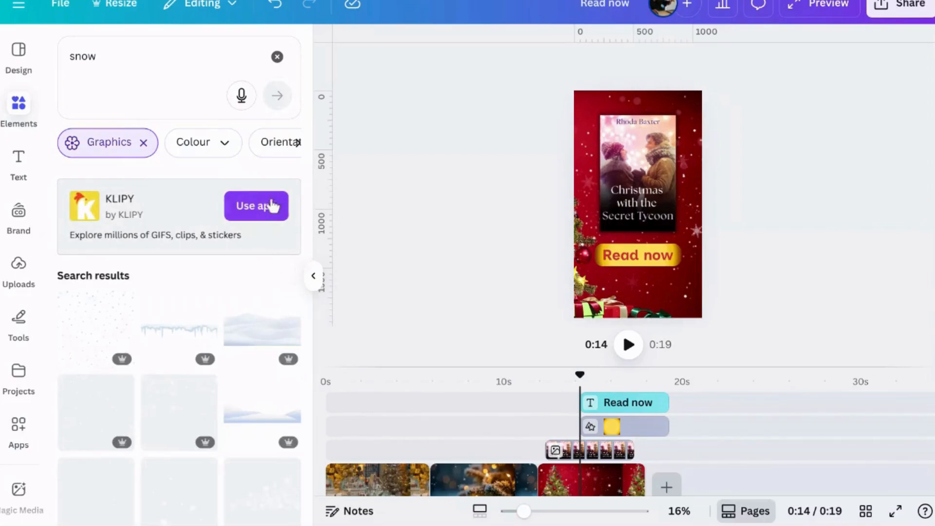
left_click(296, 146)
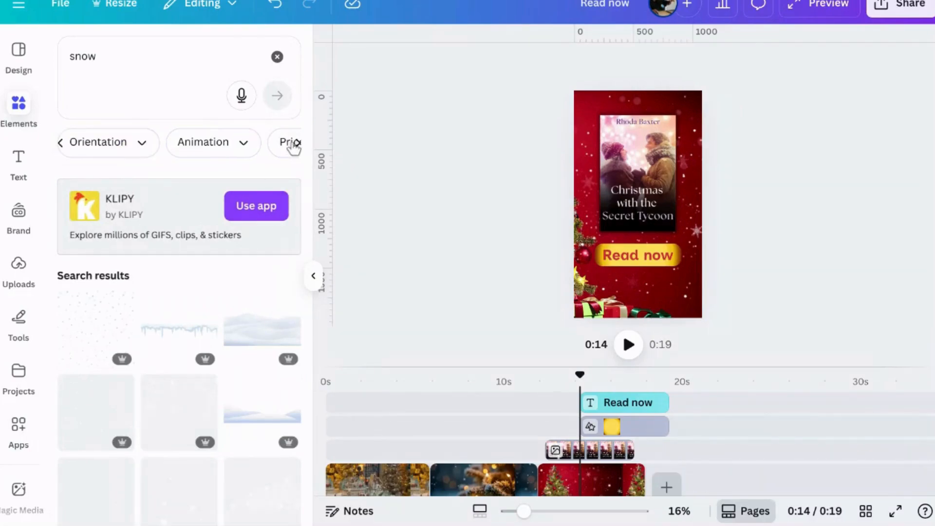
left_click(239, 144)
left_click(206, 220)
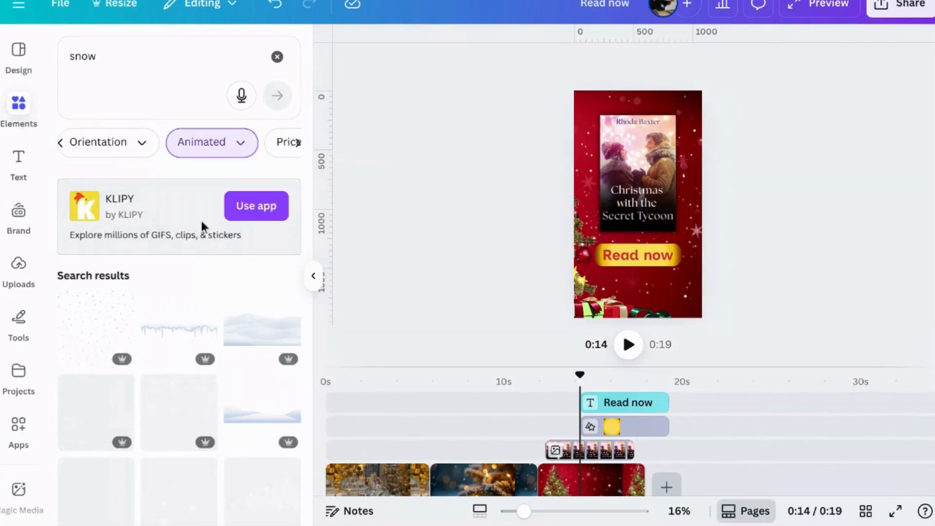
Add the animated graphic of small white falling snow dots to the design
scroll(207, 335, "down", 3)
scroll(207, 336, "down", 1)
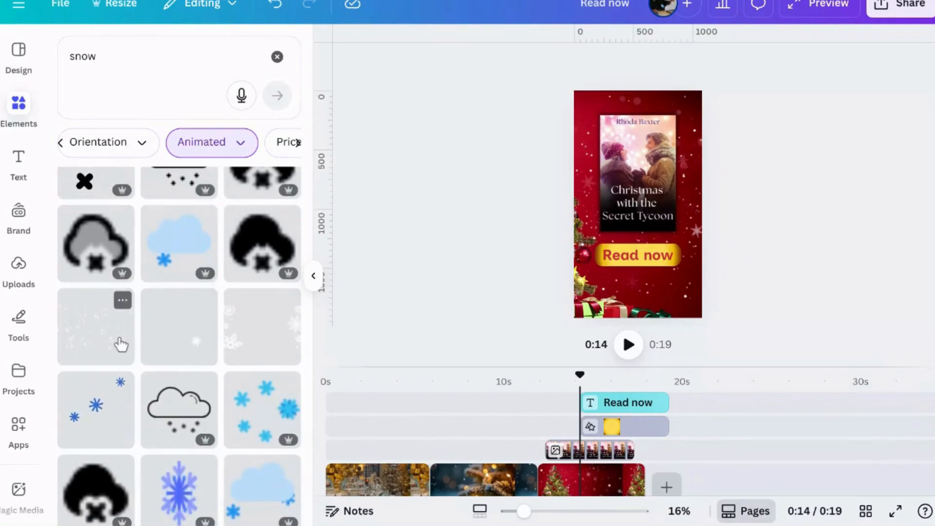
scroll(123, 345, "down", 5)
scroll(122, 343, "down", 5)
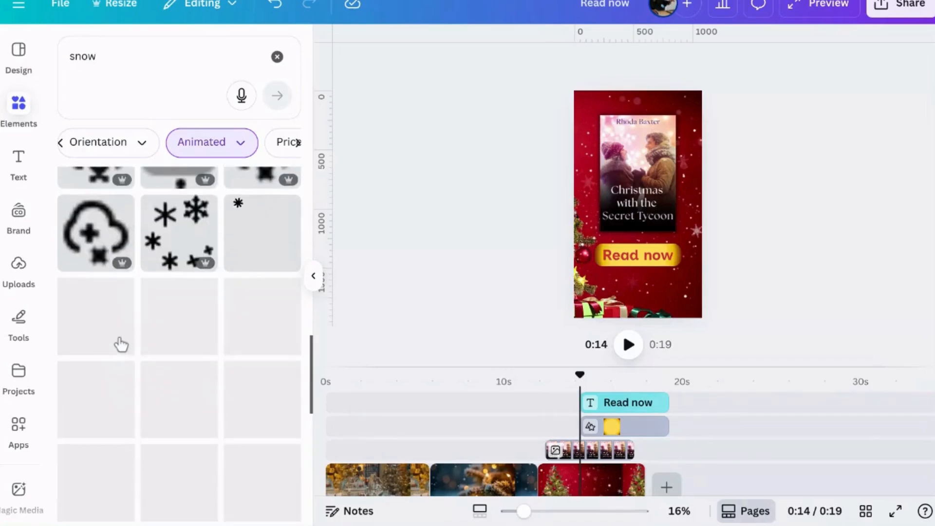
scroll(163, 242, "up", 8)
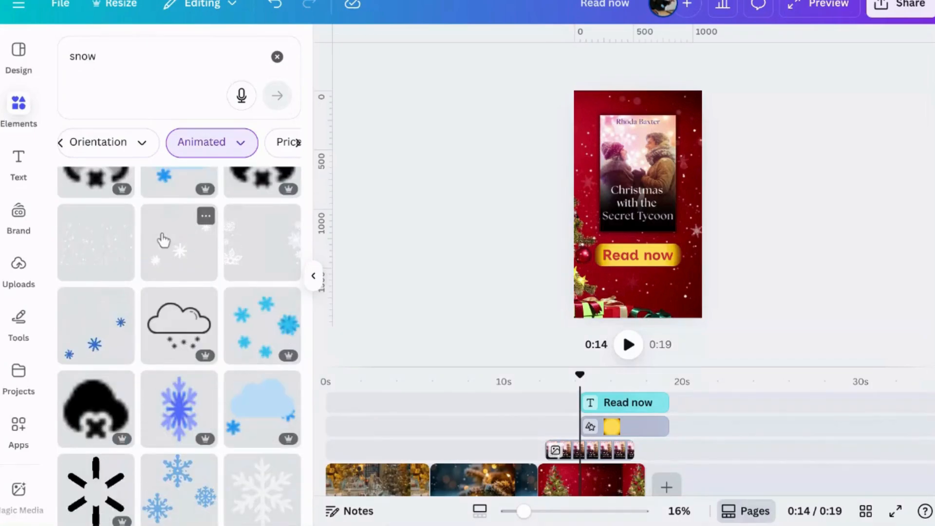
left_click(111, 237)
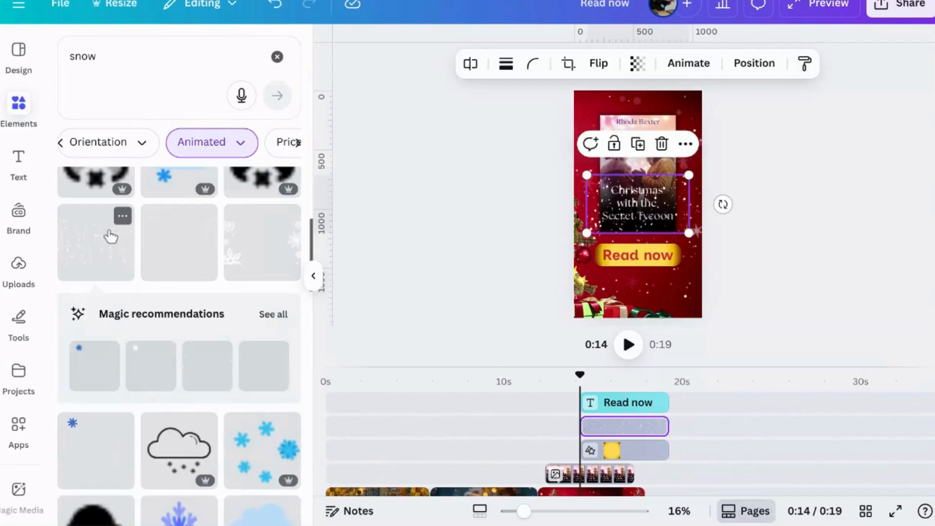
Enlarge the snow graphic from opposite corners until it spans the full page height and overlaps both sides of the page
left_click_drag(690, 177, 794, 19)
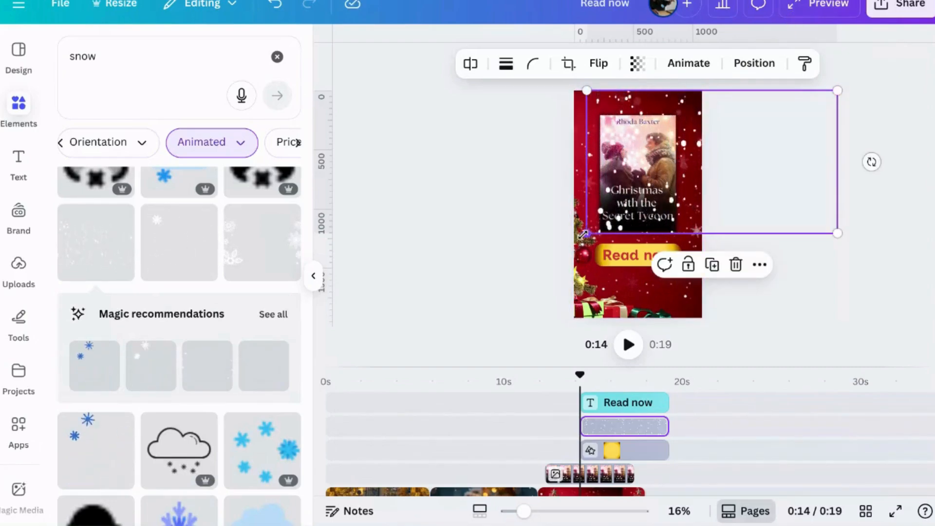
left_click_drag(584, 234, 485, 402)
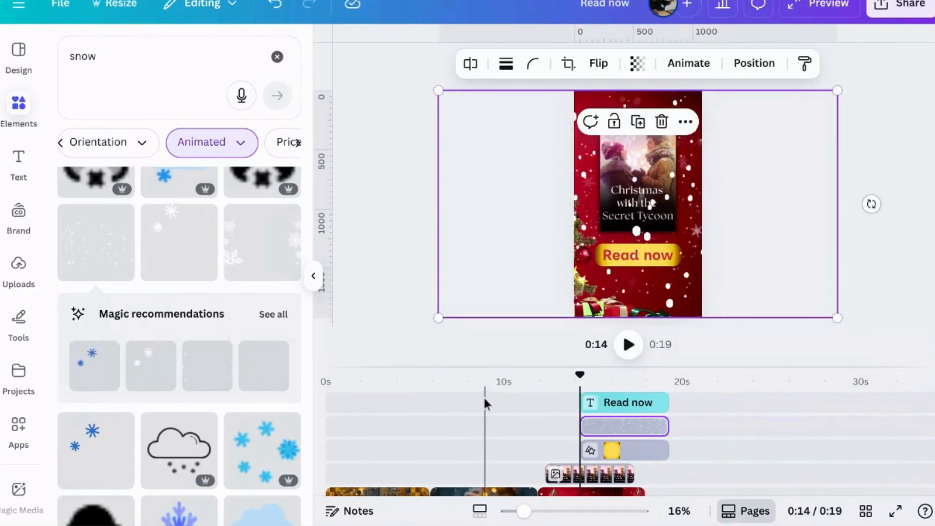
left_click(485, 401)
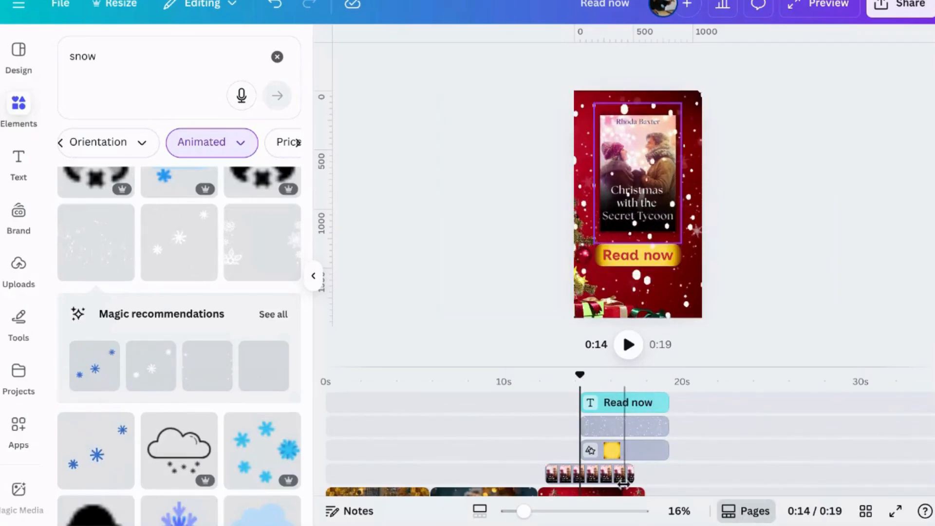
Collapse the elements library and move the snow layer above the "Read now" text in the timeline
left_click(313, 277)
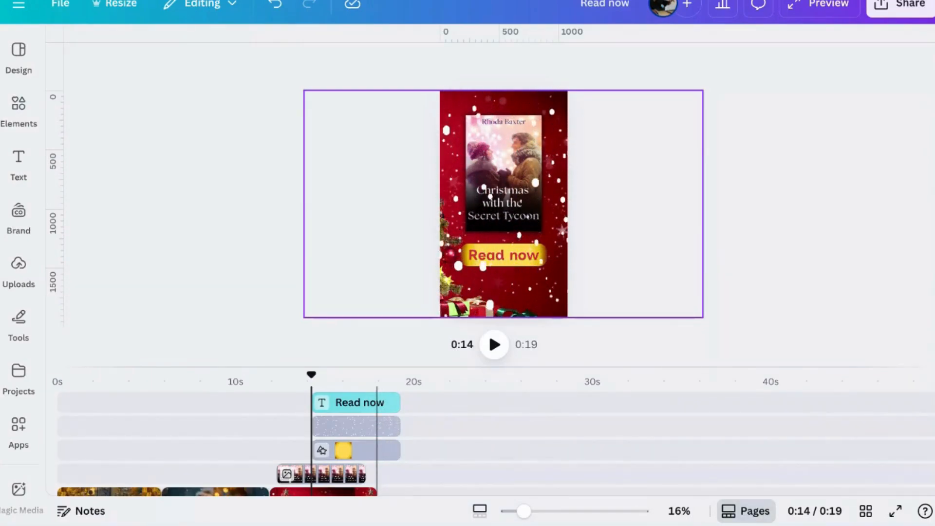
left_click_drag(377, 424, 365, 397)
left_click(498, 429)
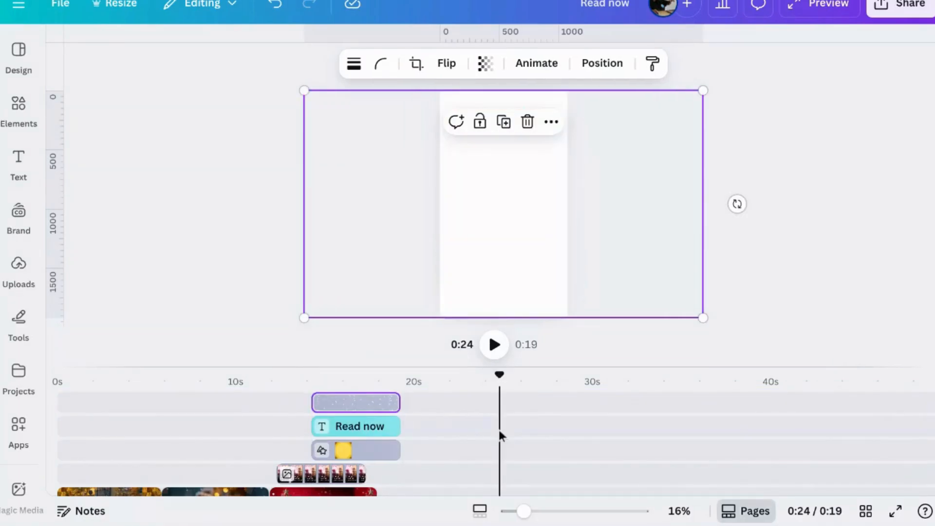
Check the overlay layers in the timeline and play the video from the start of the third clip
left_click(369, 433)
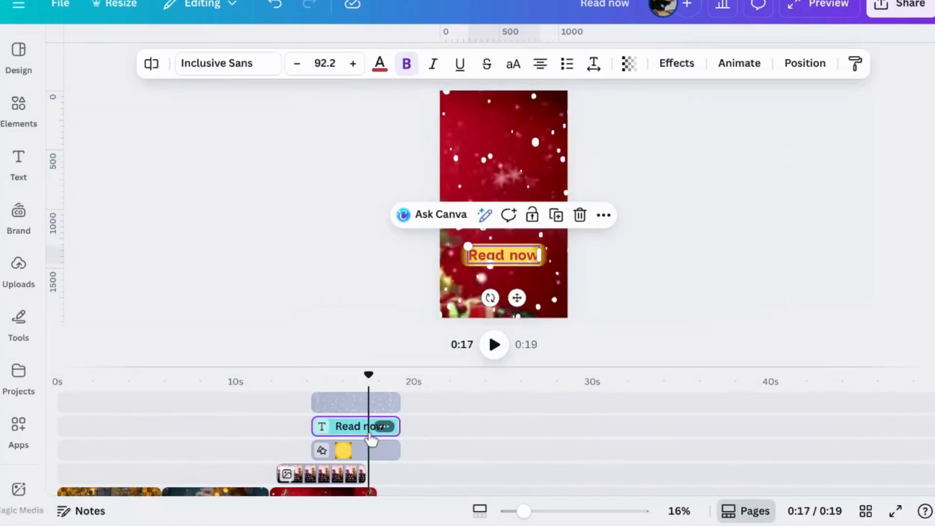
left_click(283, 469)
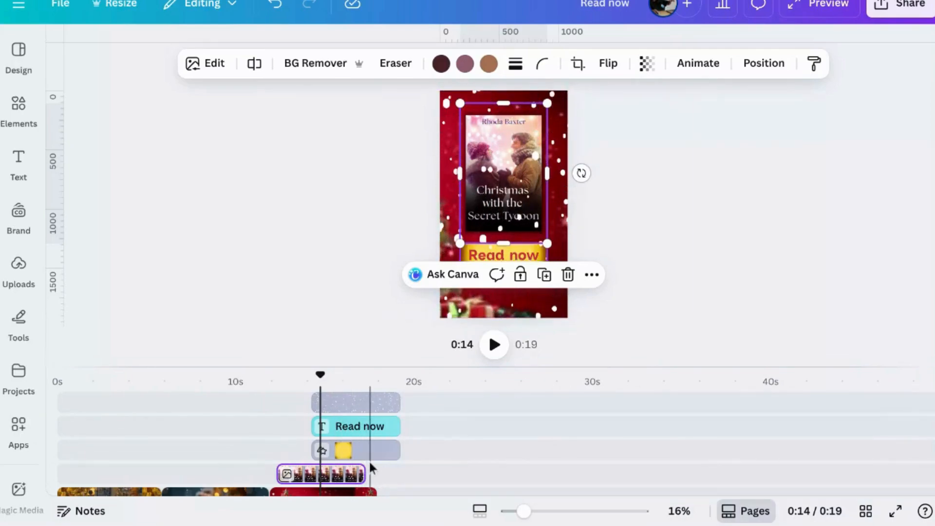
scroll(391, 467, "down", 1)
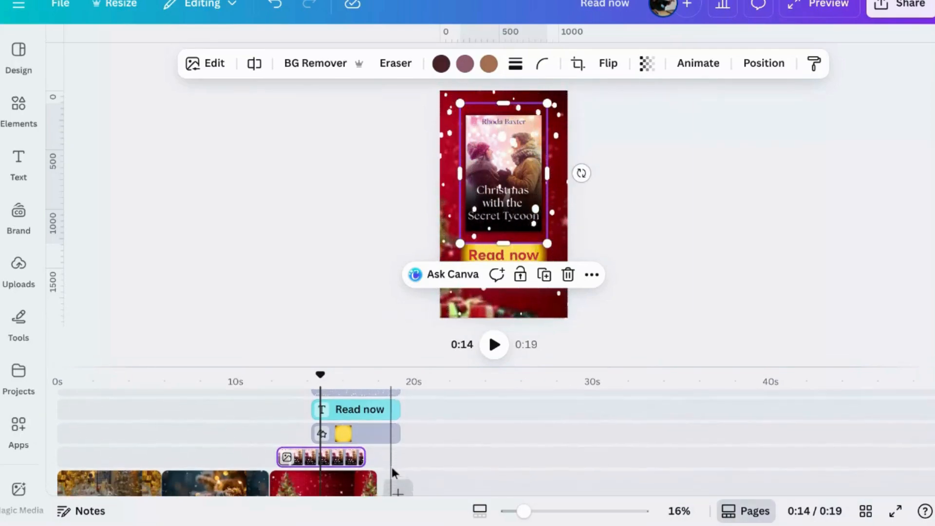
scroll(403, 463, "up", 1)
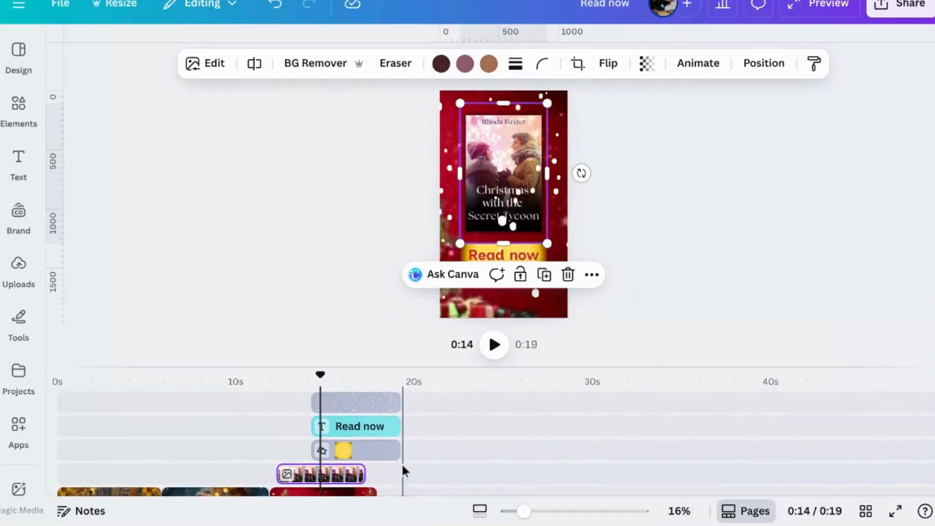
left_click(271, 467)
left_click(495, 356)
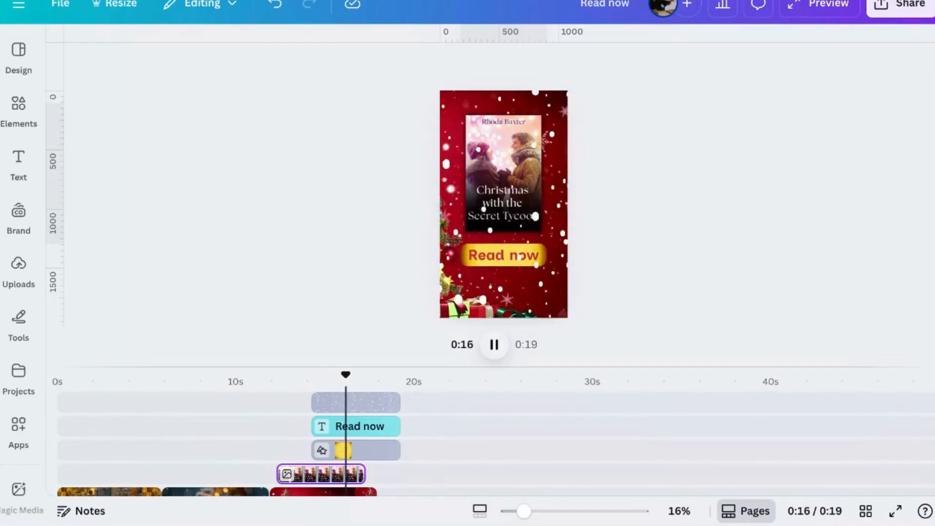
Extend the snow layer's start back to where the book cover begins and set the snow's transparency to 60
left_click(331, 402)
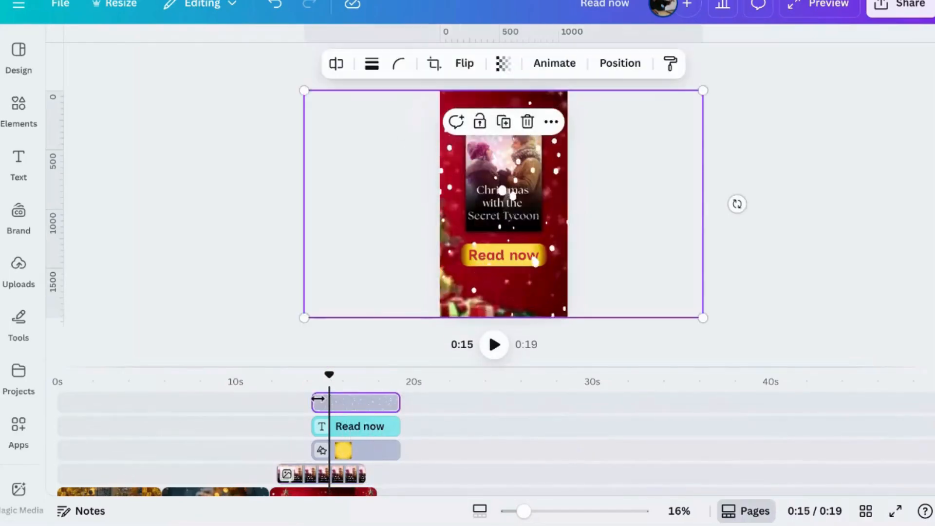
left_click_drag(312, 403, 278, 405)
left_click(569, 70)
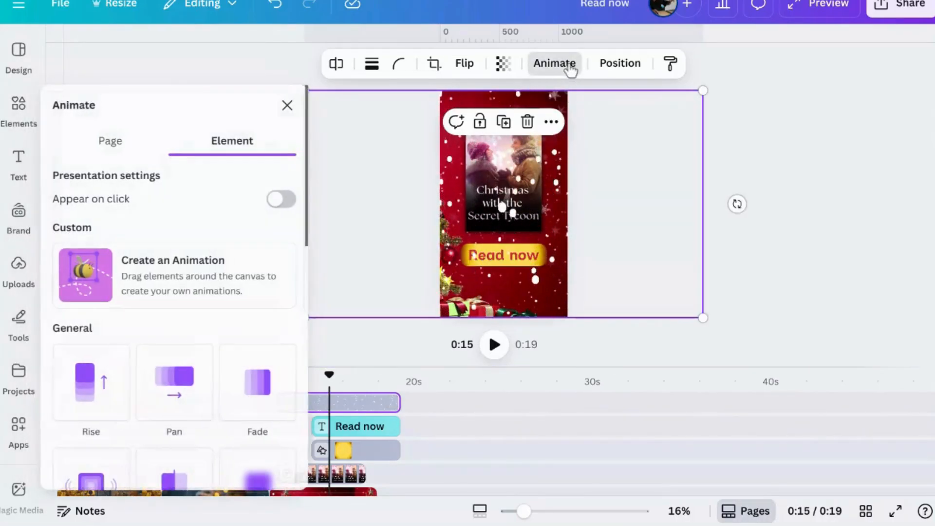
left_click(511, 68)
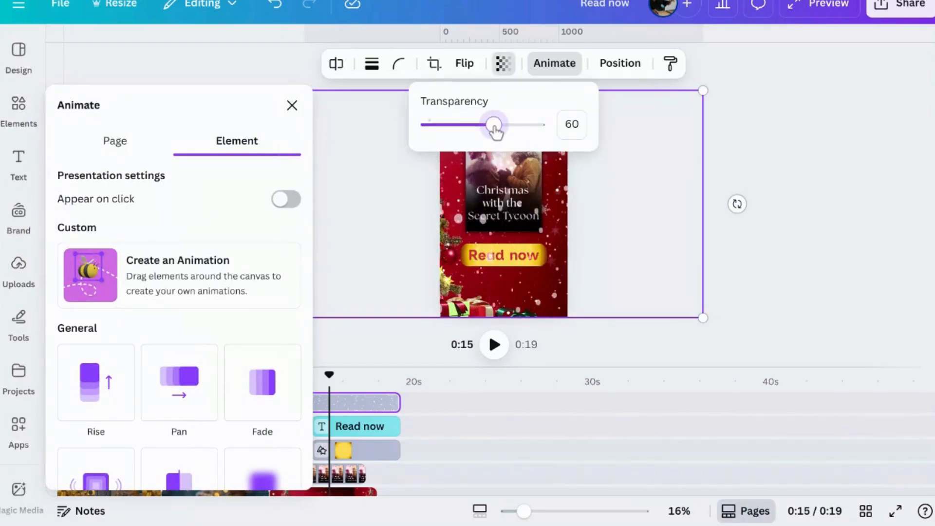
left_click(827, 196)
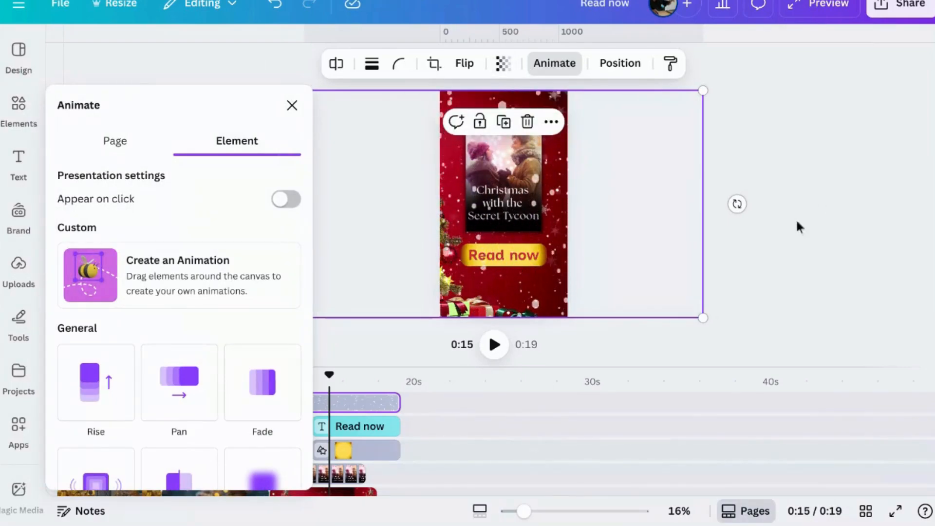
left_click(292, 107)
left_click(247, 244)
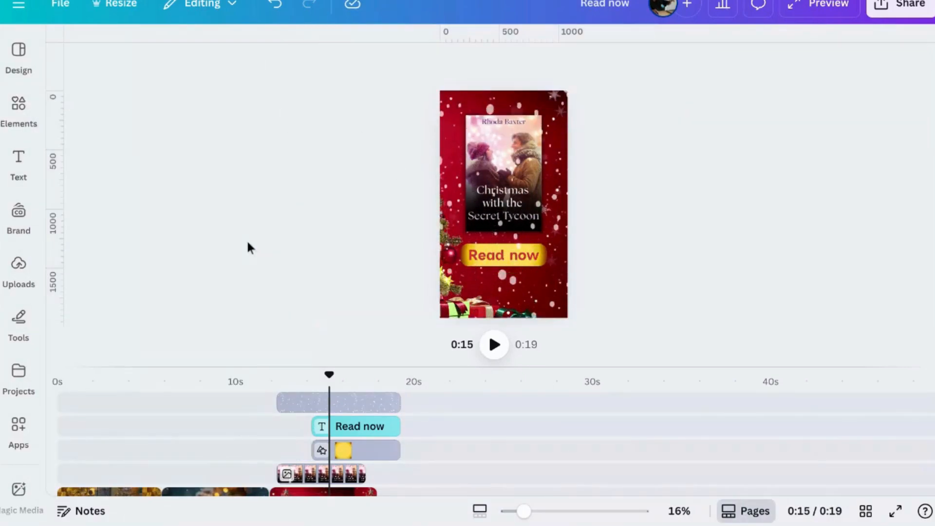
Play the video from just before the third clip to the end and compare the layer endings with the clip
left_click(264, 429)
left_click(492, 350)
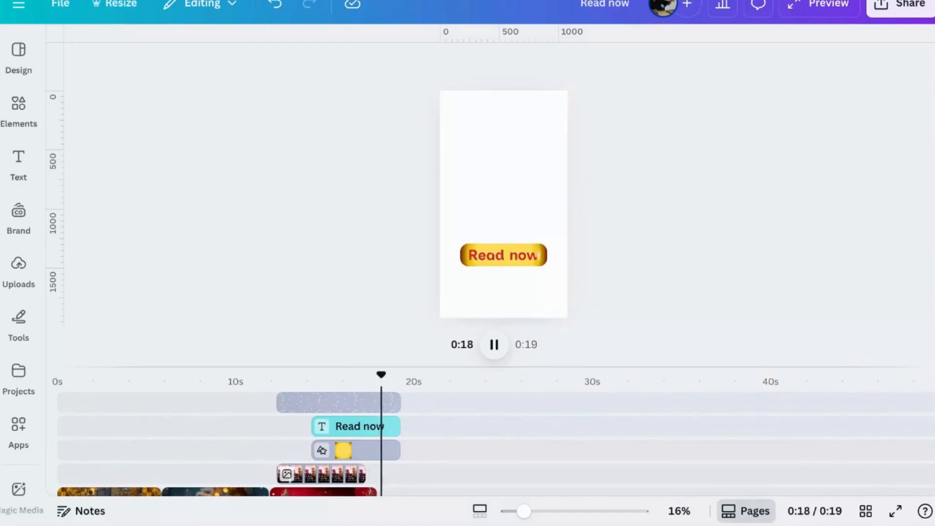
scroll(324, 444, "down", 1)
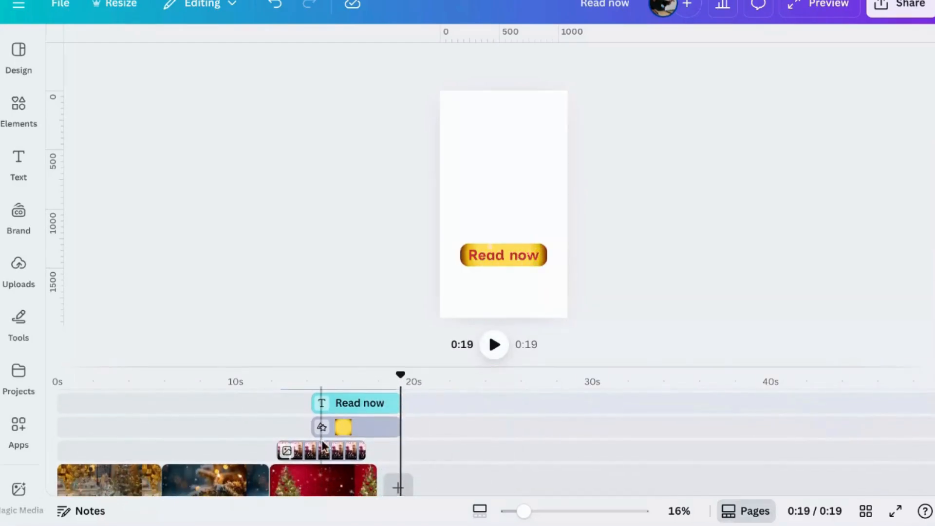
Lengthen the book cover layer and trim the "Read now" text and gold rectangle layers to end with the third clip
left_click(339, 453)
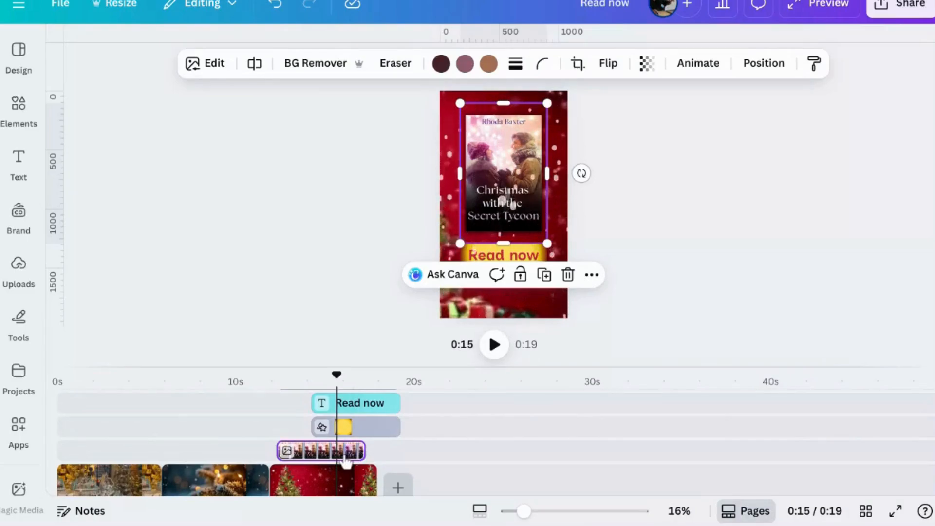
right_click(341, 456)
left_click(317, 450)
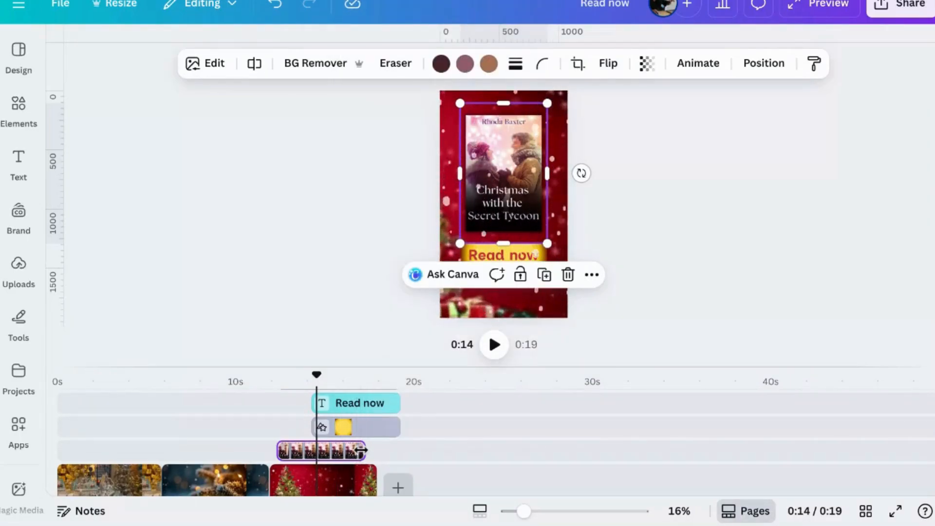
left_click_drag(361, 450, 375, 408)
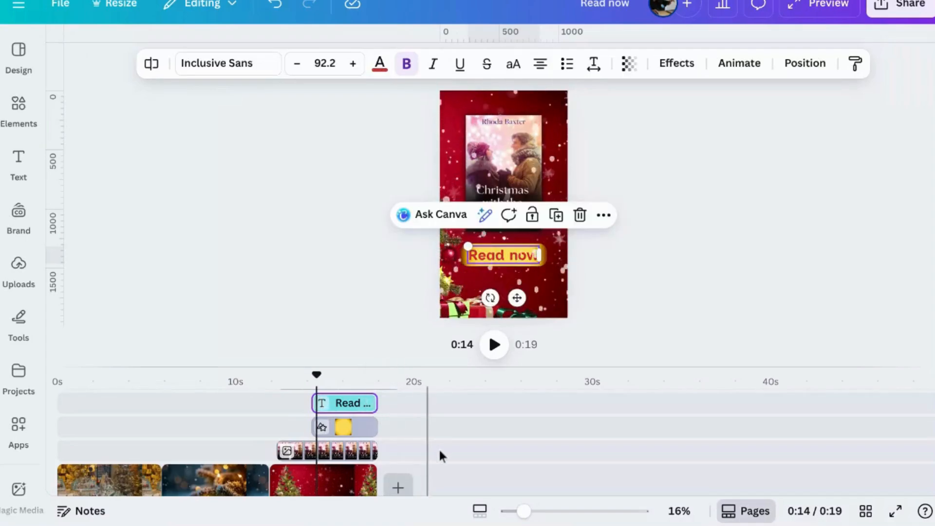
Select the first clip with the Christmas village window and search the elements library for "frosted glass"
scroll(397, 468, "down", 2)
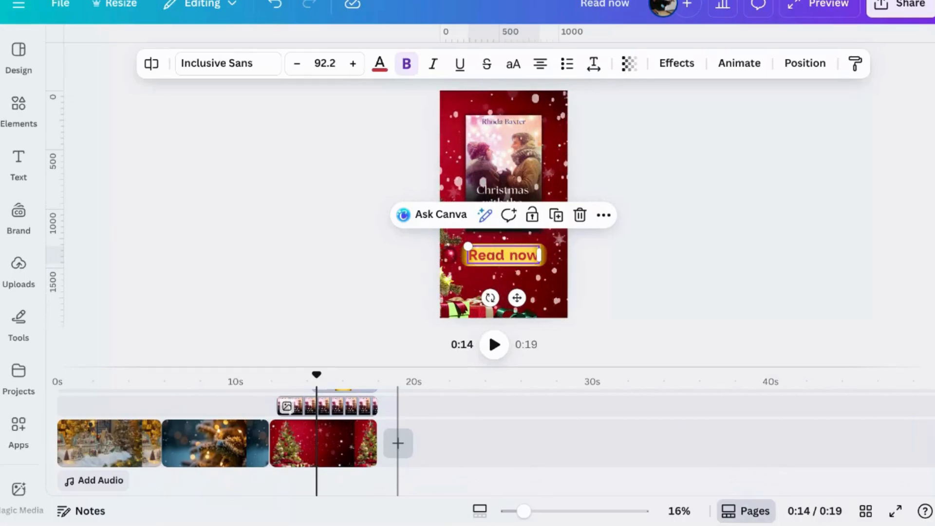
left_click(107, 446)
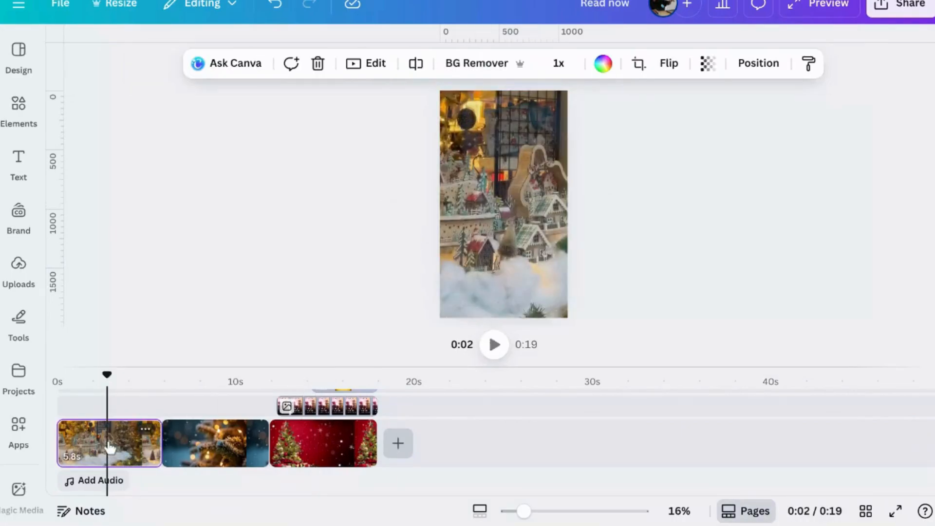
left_click(27, 115)
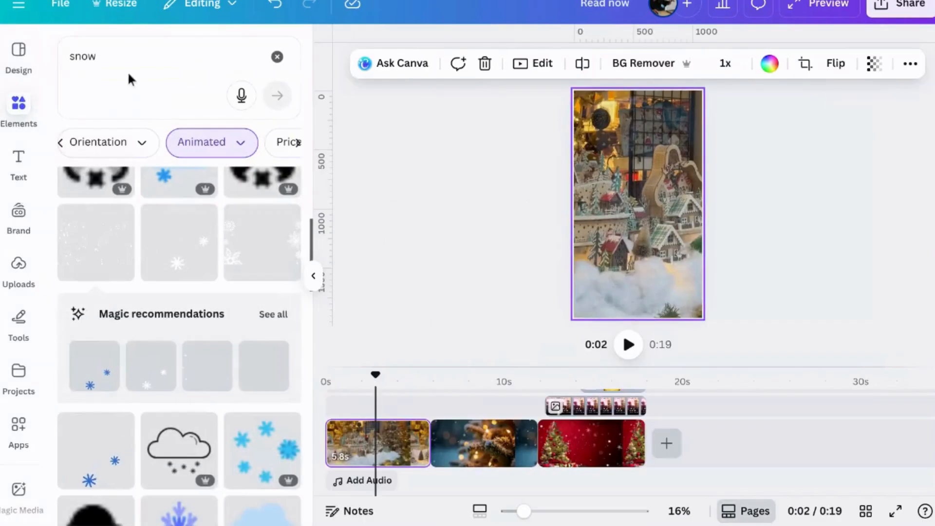
left_click_drag(124, 58, 20, 55)
type("frosted")
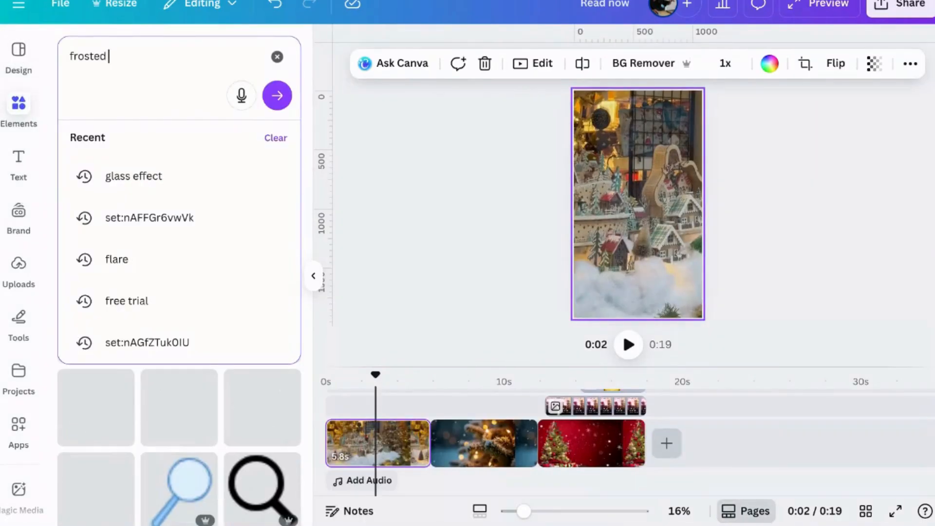
type(" glass")
key("Return")
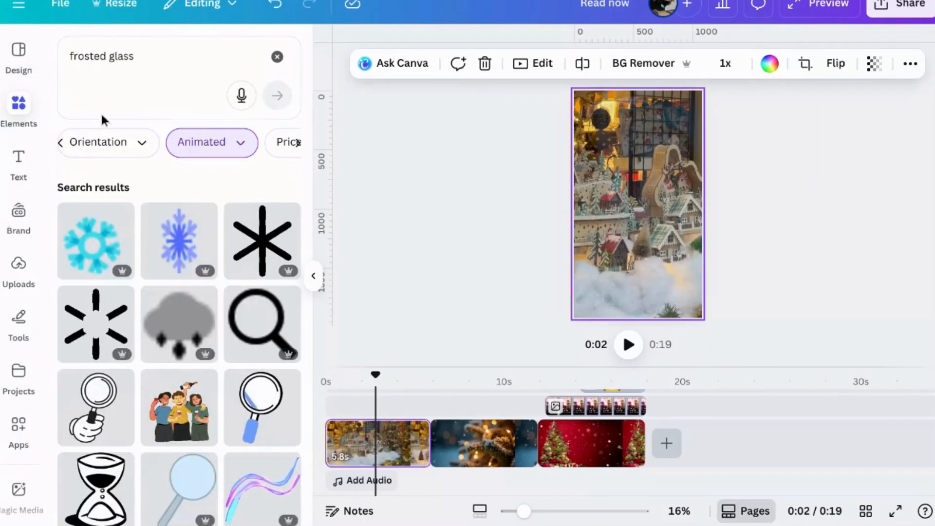
Remove the Animated filter from the frosted glass search, insert the pale vertical glass panel on the first clip and enlarge it
left_click(235, 143)
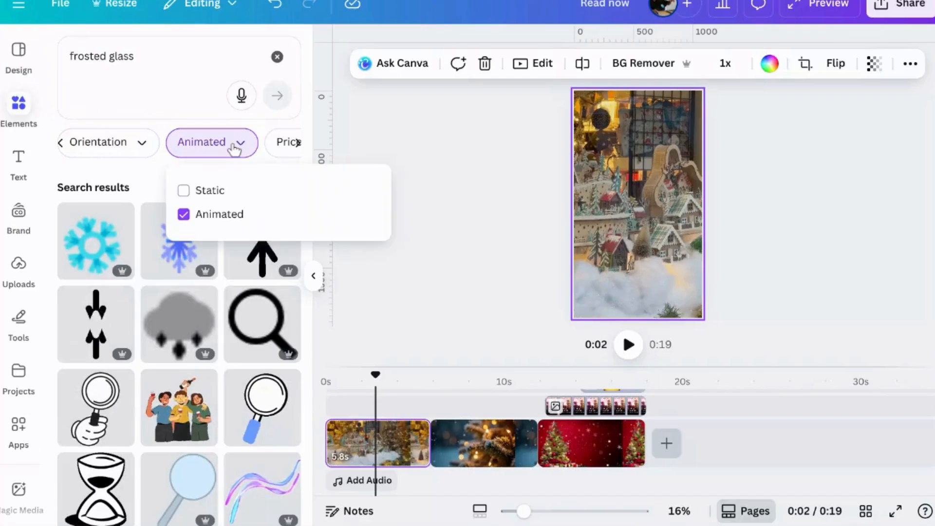
left_click(203, 217)
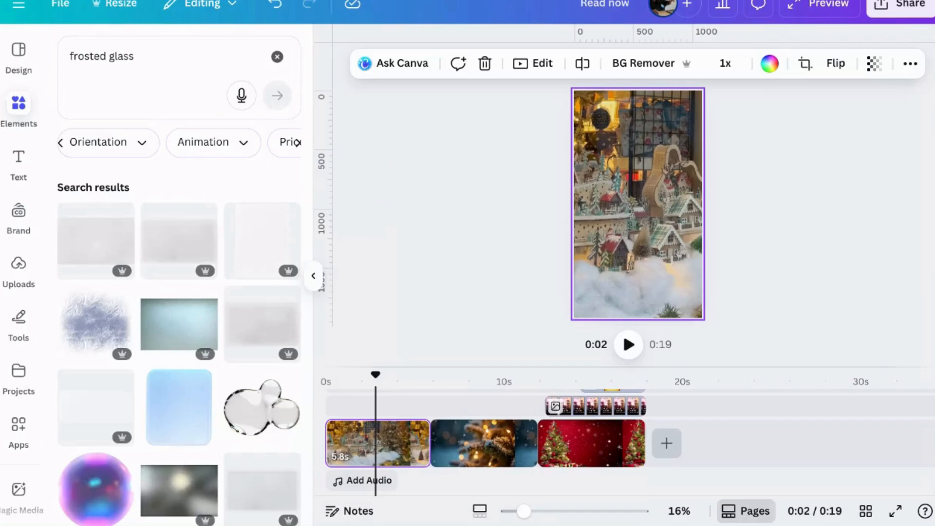
left_click(254, 253)
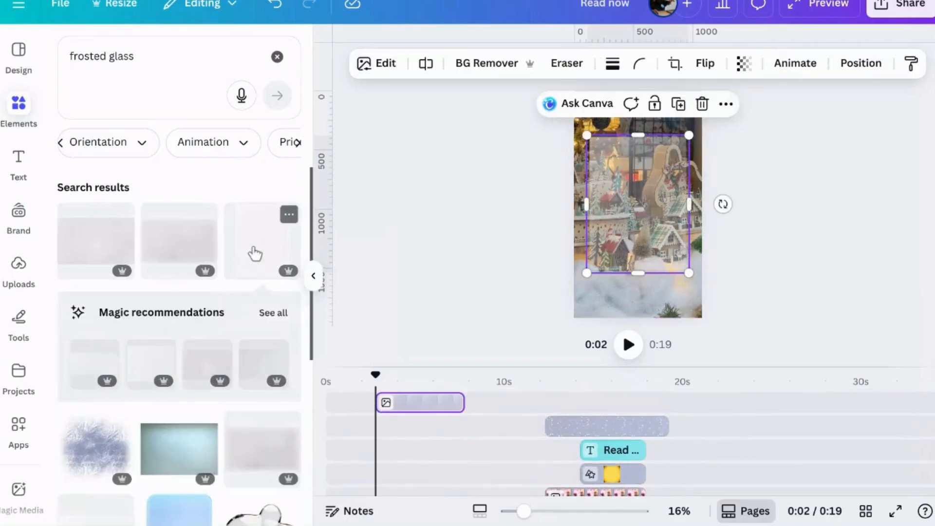
mouse_move(589, 138)
left_mouse_down()
mouse_move(575, 119)
mouse_move(580, 126)
left_mouse_up()
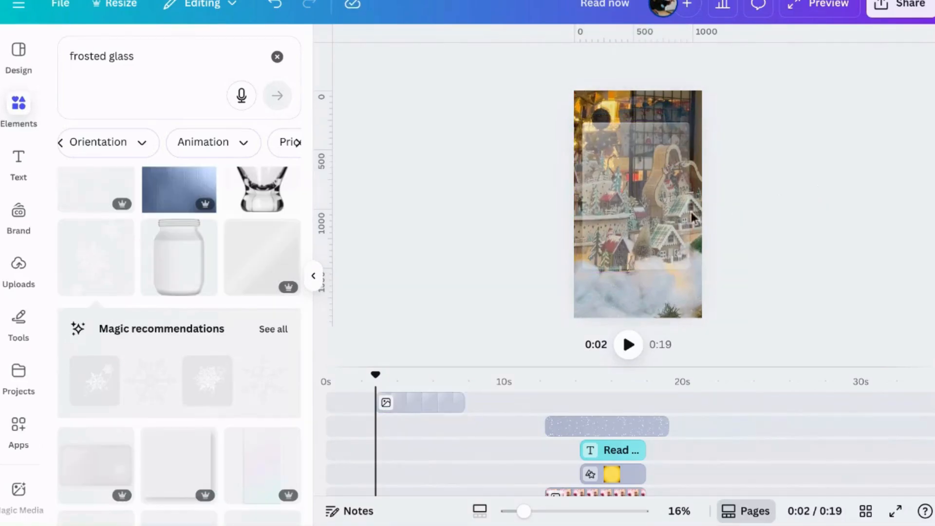
left_click(636, 209)
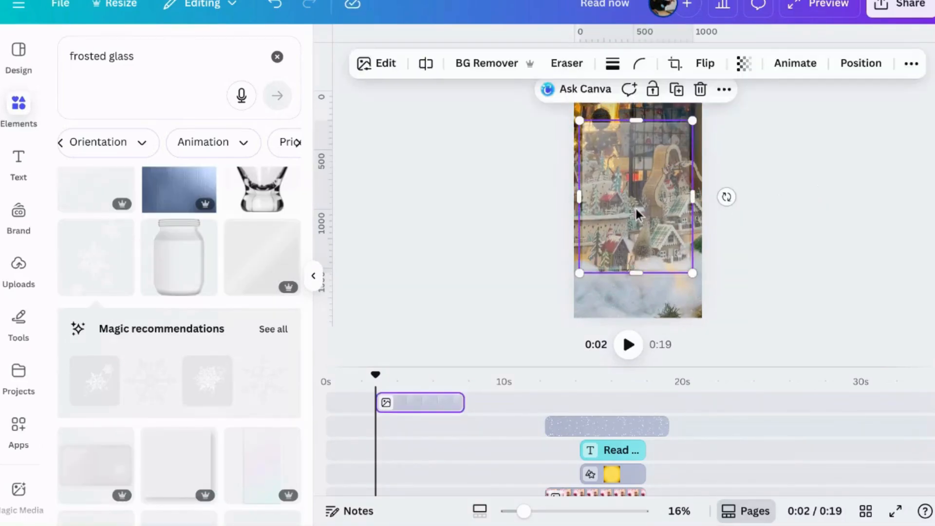
Add a text box on the first clip and enter the text "She's been"
left_click(19, 161)
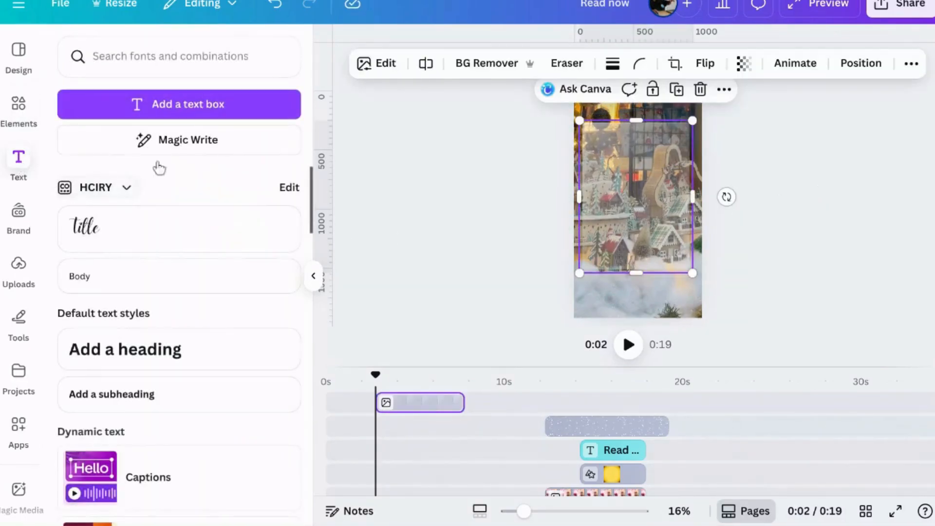
left_click(202, 109)
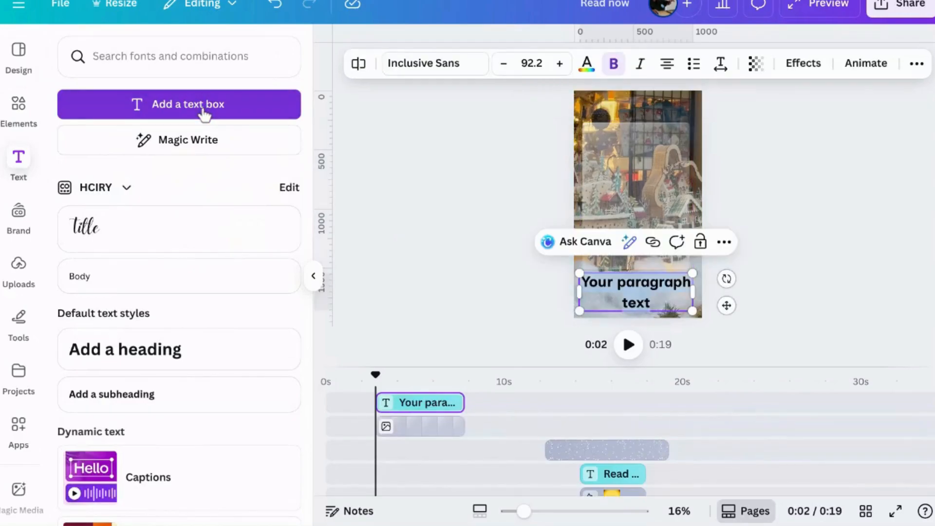
type("She’s been")
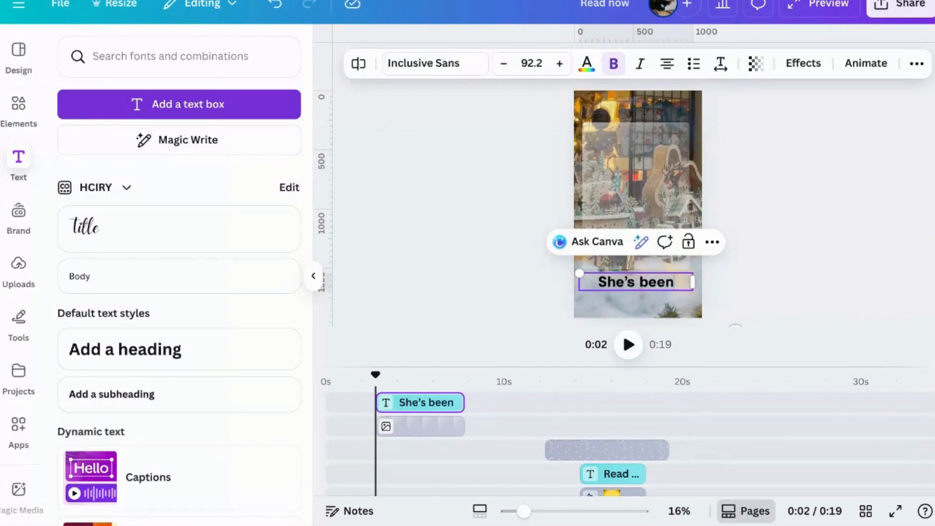
type("e's been")
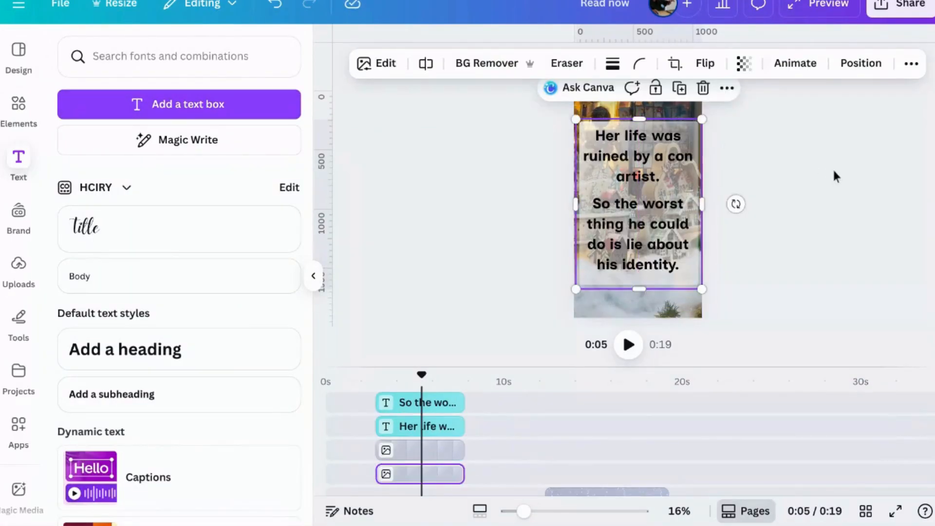
left_click(833, 171)
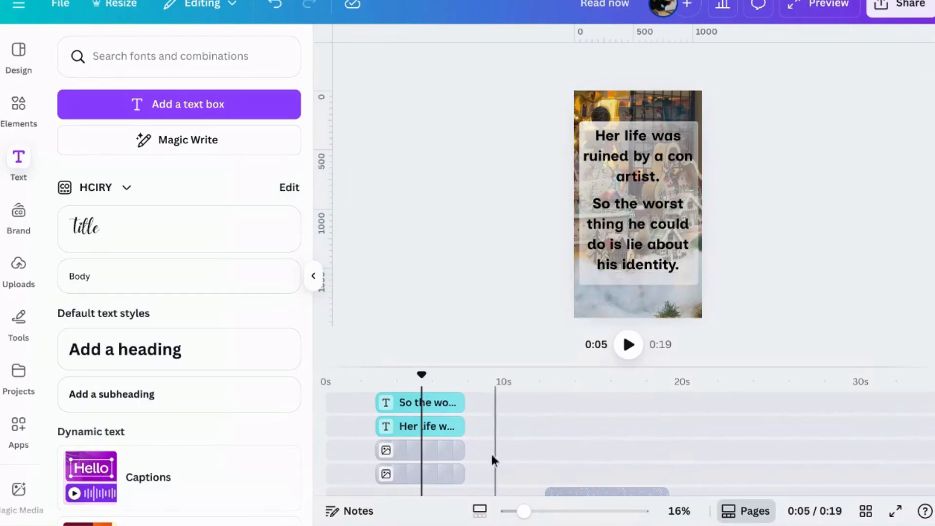
Copy a frosted glass panel from the first clip and paste it over the second clip at about 9 seconds
left_click(440, 453)
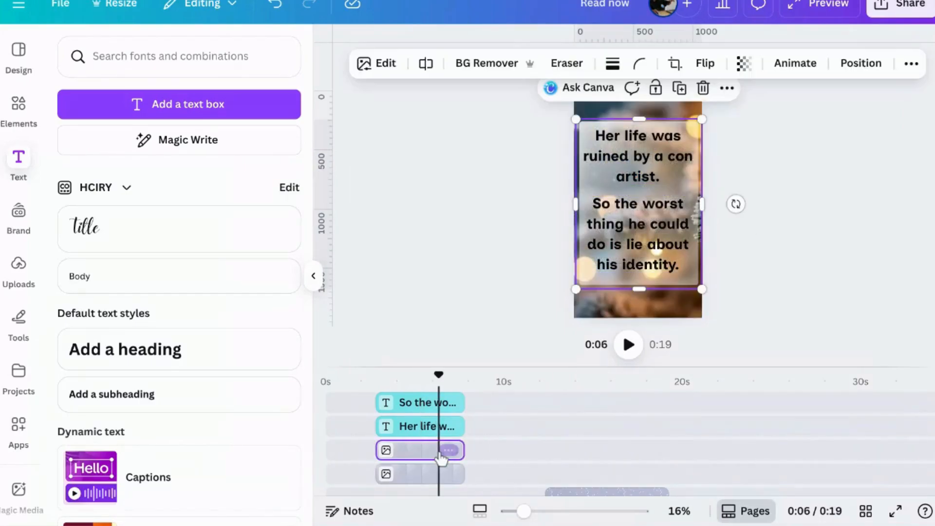
scroll(495, 453, "down", 5)
left_click(493, 443)
key("ctrl+v")
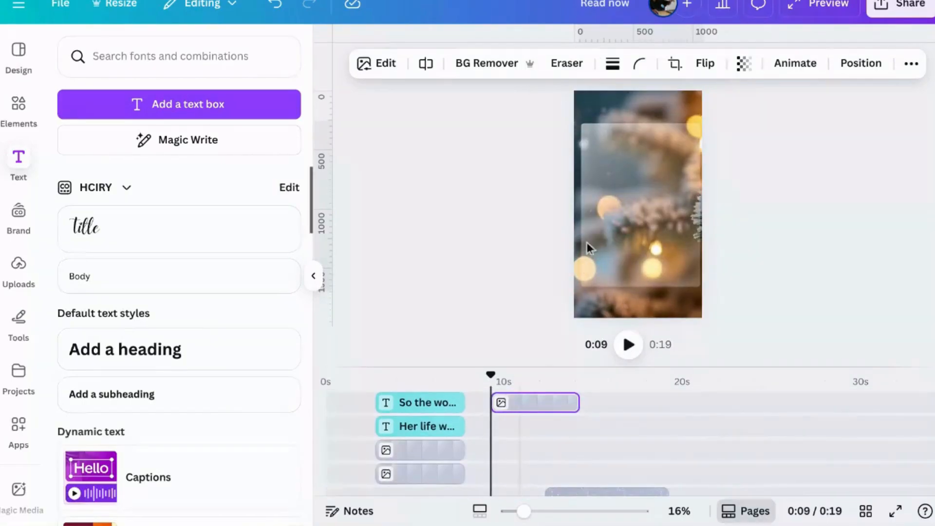
Align the pasted frosted glass panel within the second clip's frame and duplicate it to make the glass denser
left_click(633, 203)
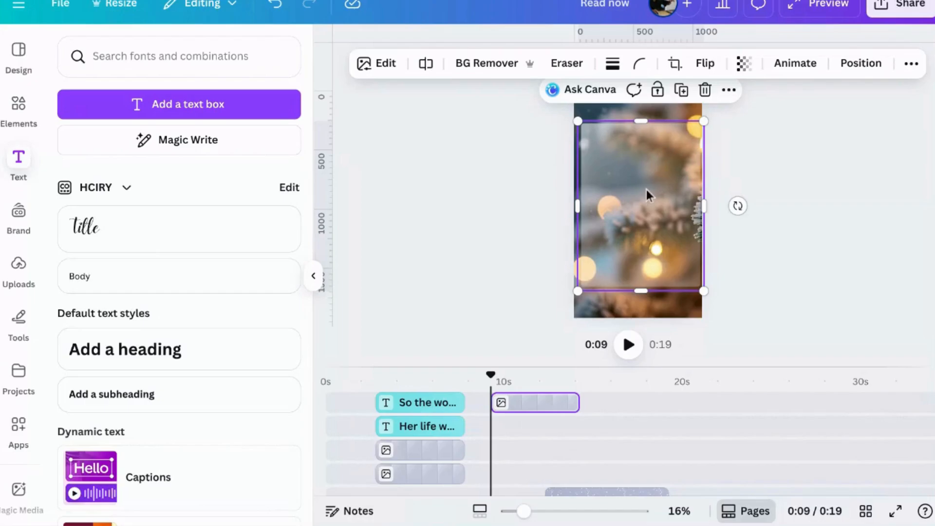
left_click_drag(647, 190, 645, 183)
left_click_drag(645, 184, 646, 184)
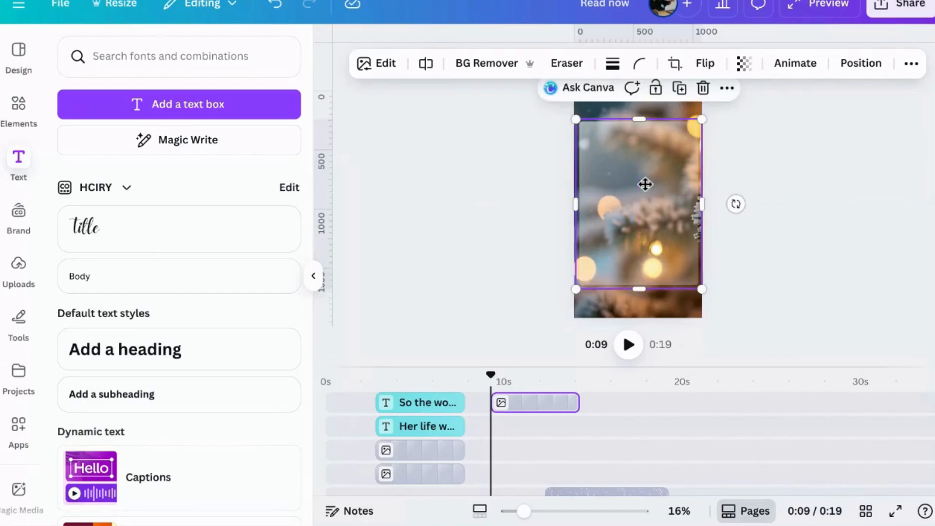
left_click(677, 93)
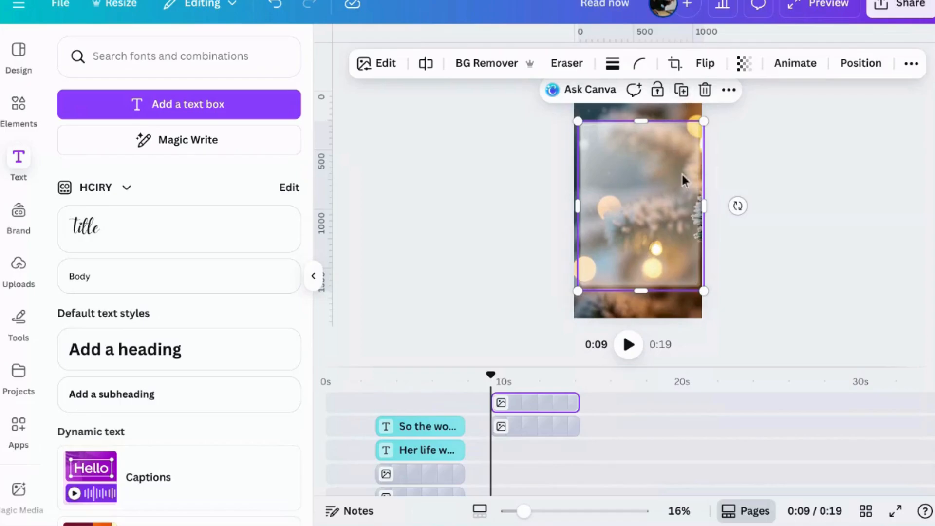
left_click(855, 233)
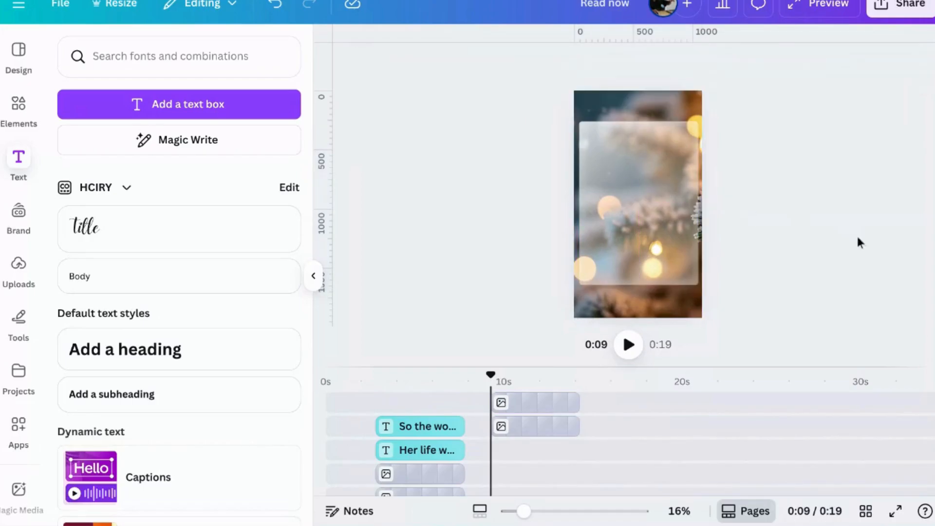
Copy the "So the worst thing he could do is lie about his identity." text and paste it at about 12 seconds
left_click(422, 429)
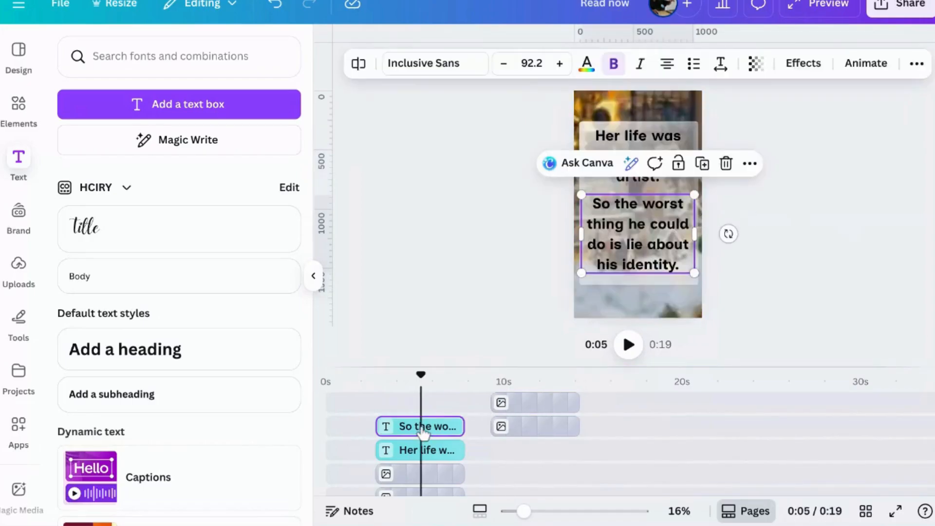
right_click(635, 238)
left_click(702, 94)
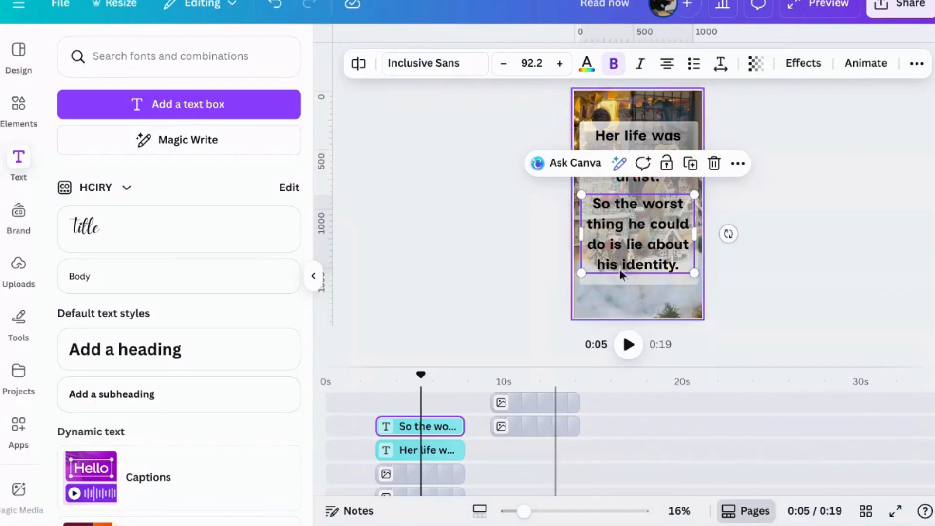
left_click(553, 435)
left_click(629, 225)
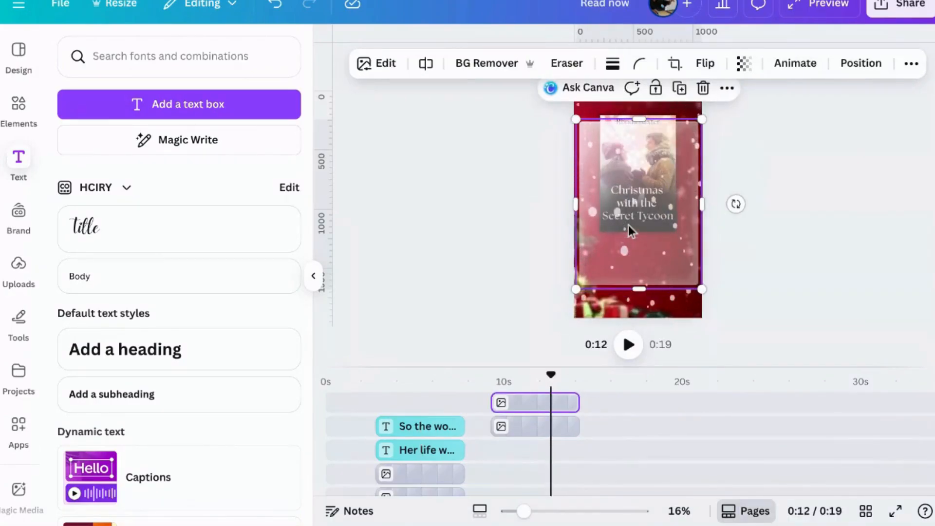
key("ctrl+v")
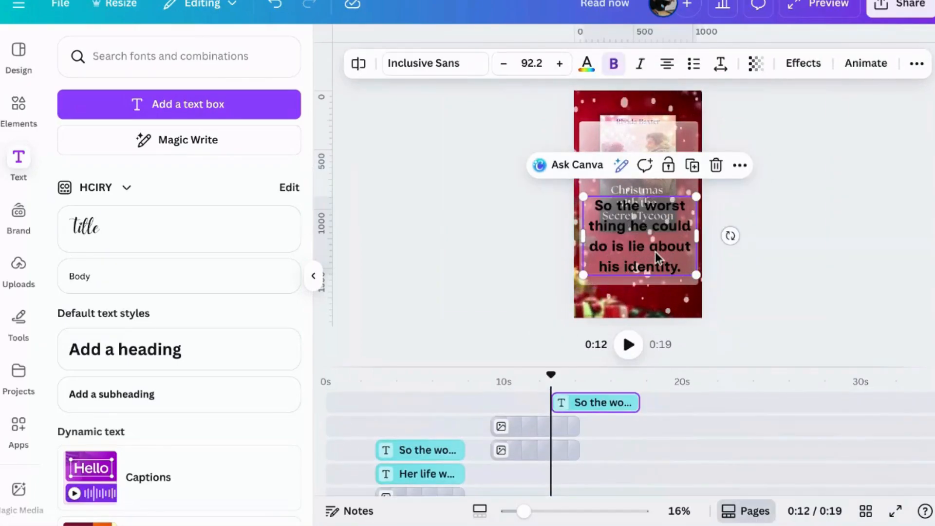
Replace the pasted text with "He is in disguise ... So he's no who he says he is." and place it on the upper glass panel
double_click(656, 252)
type("H")
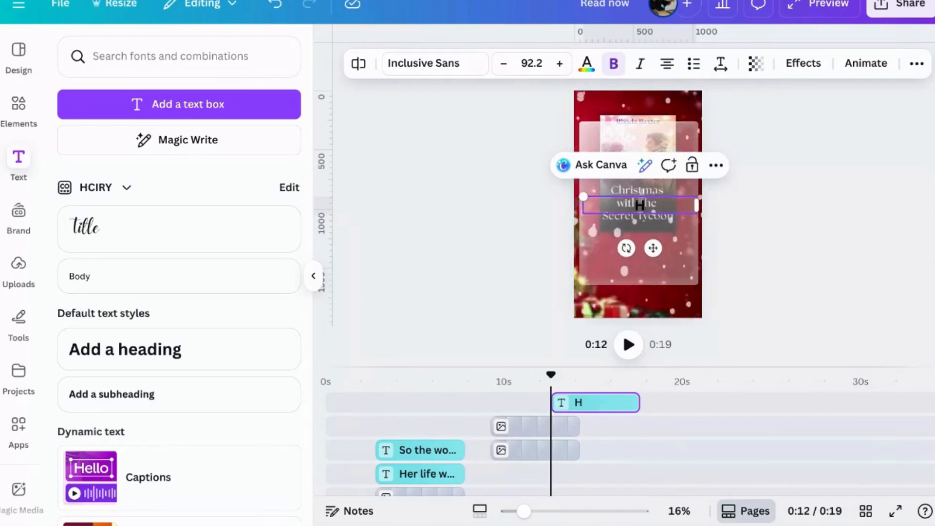
type("e is in disguise ... So he’s no who he says he is.")
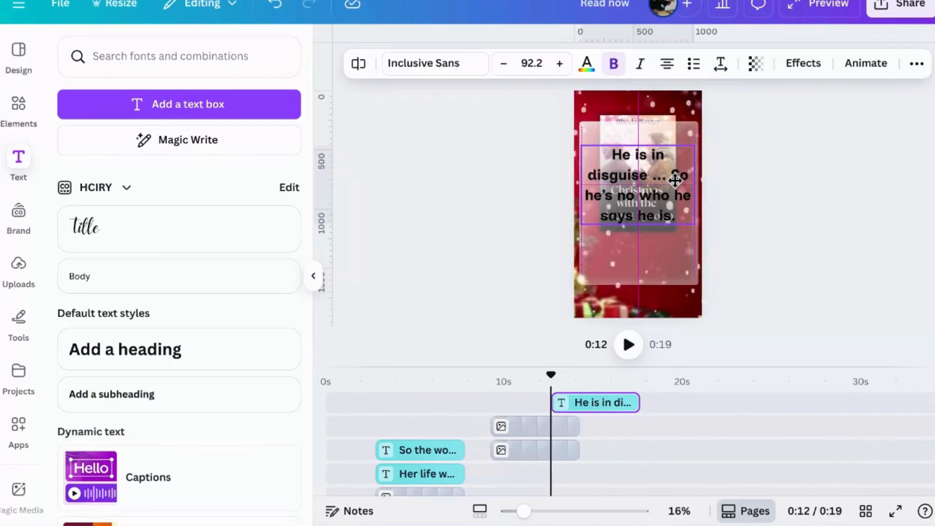
key("Escape")
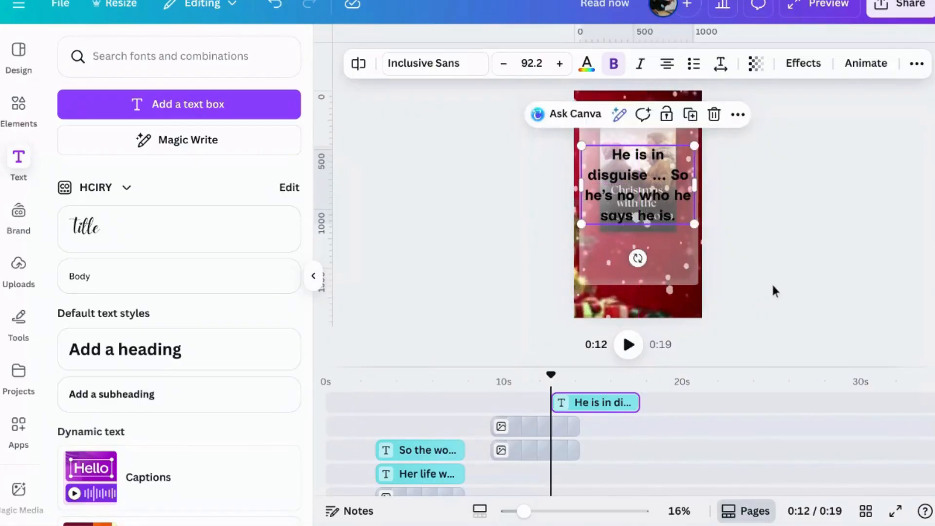
left_click(772, 282)
Shift the "He is in disguise" text layer earlier so it lines up with the second clip's frosted glass layers
left_click(434, 456)
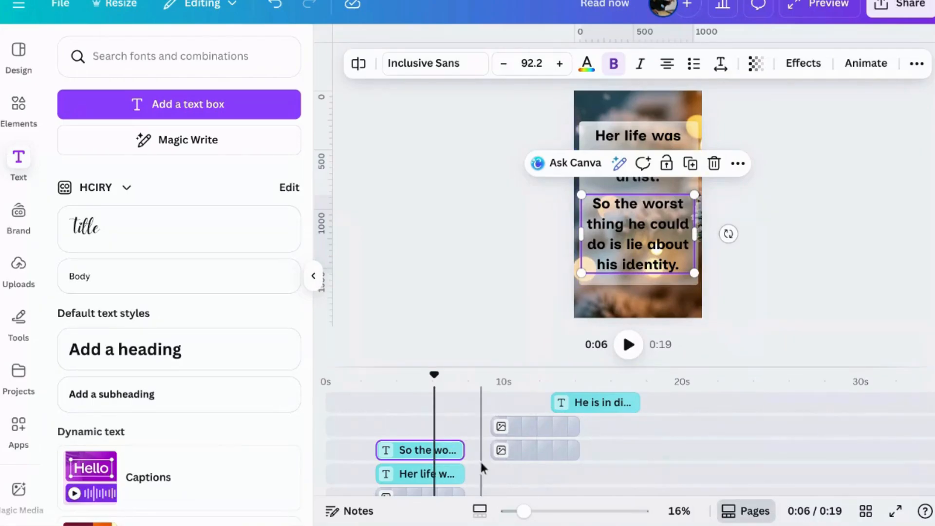
left_click_drag(584, 409, 537, 405)
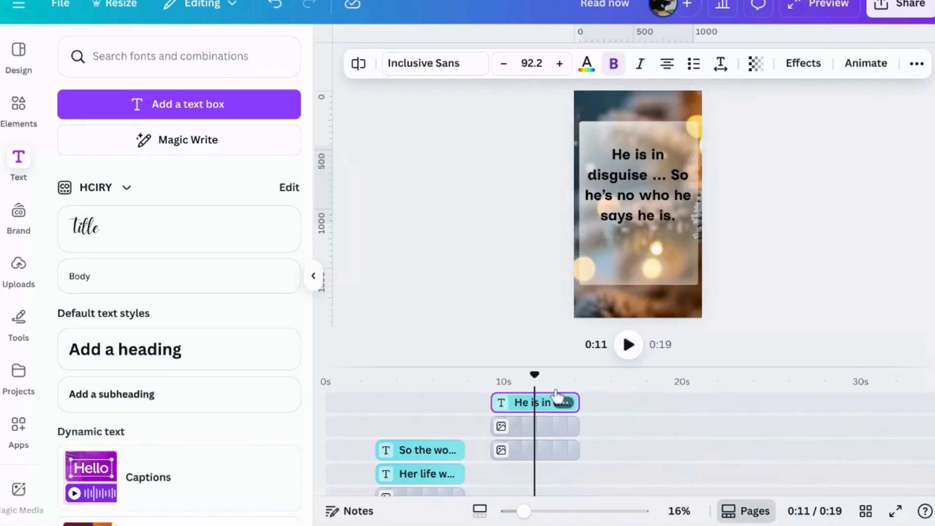
left_click(835, 272)
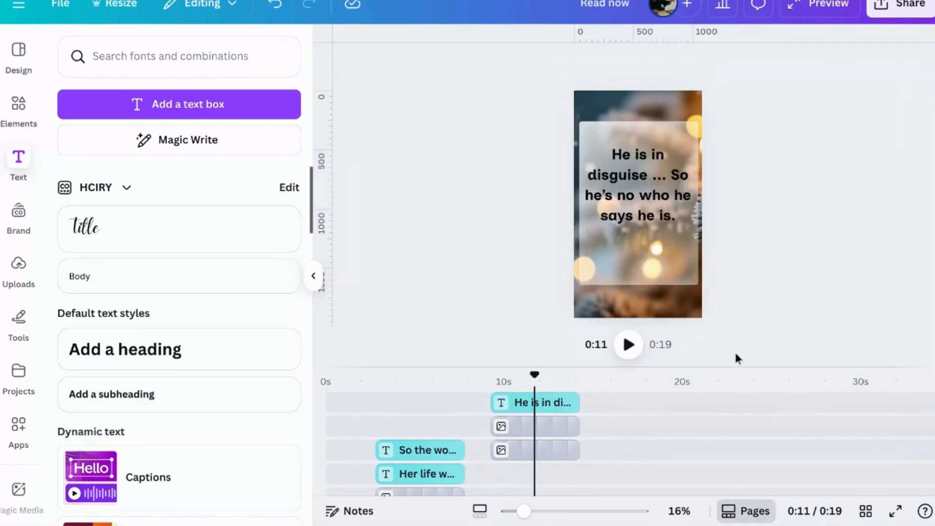
Move one of the first clip's frosted glass layers directly above the clip and fit its start and end to the clip's length
scroll(577, 431, "down", 5)
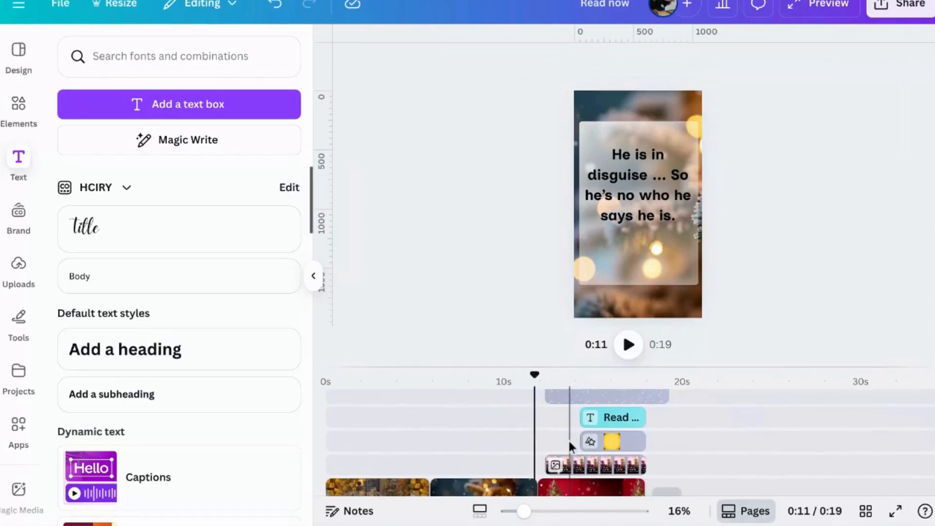
scroll(568, 439, "up", 4)
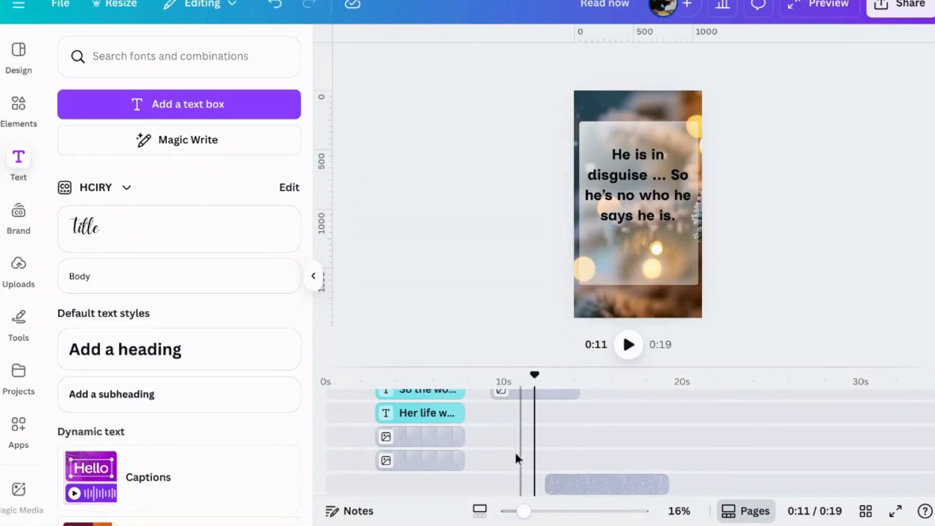
scroll(489, 448, "down", 5)
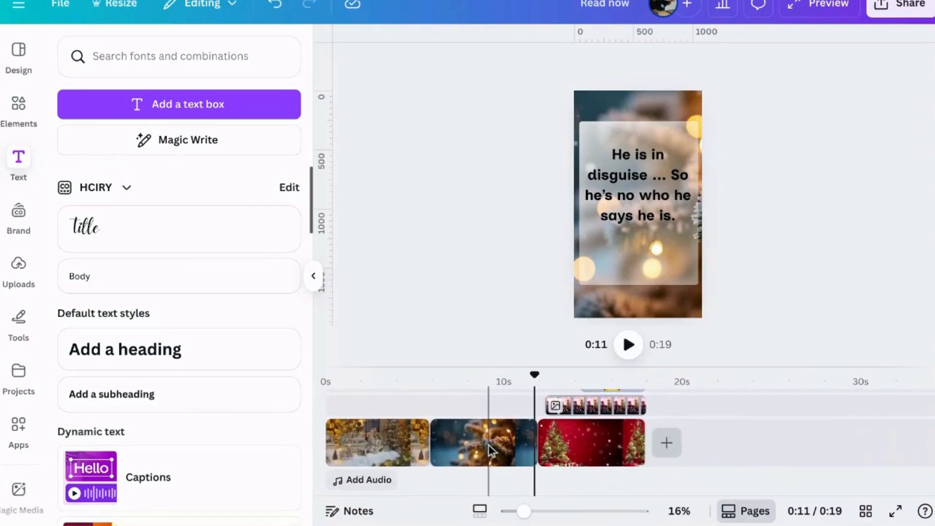
scroll(489, 446, "up", 3)
scroll(489, 446, "down", 5)
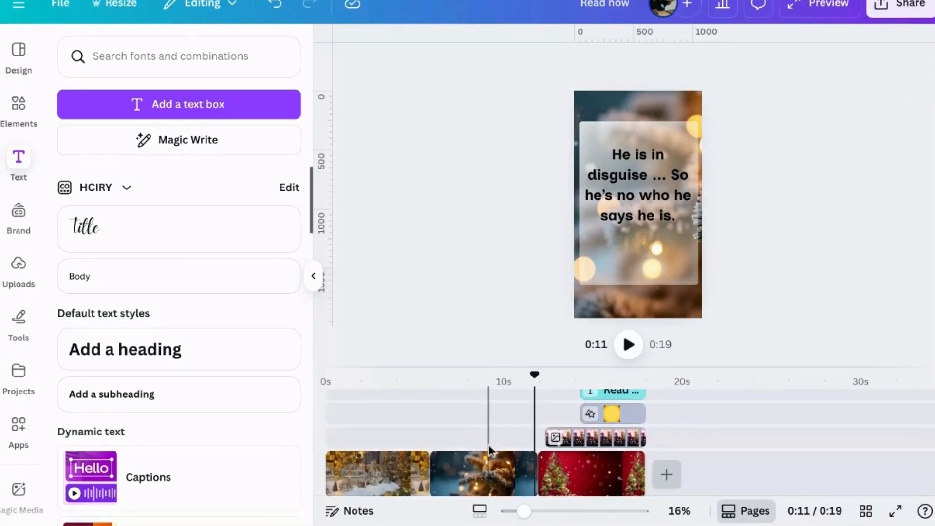
scroll(489, 446, "up", 1)
scroll(489, 445, "up", 2)
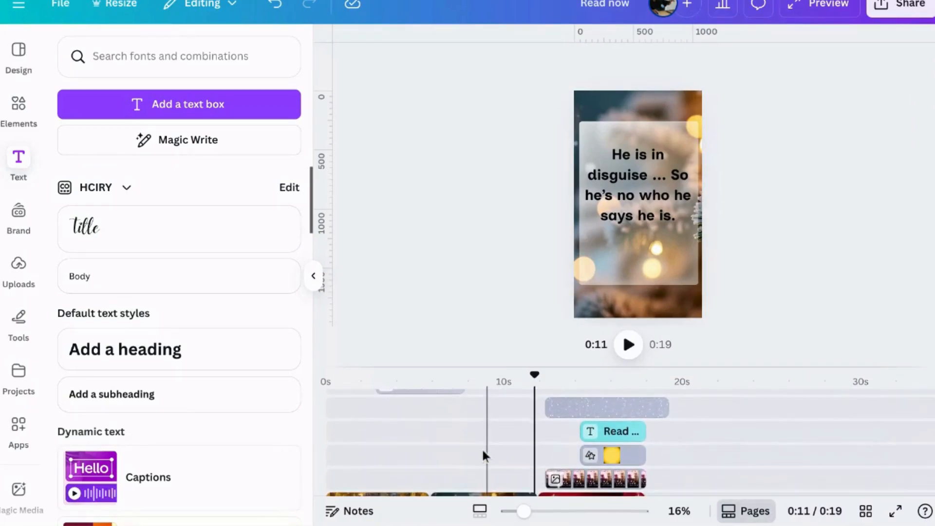
mouse_move(422, 396)
left_mouse_down()
mouse_move(407, 390)
mouse_move(403, 413)
mouse_move(392, 414)
mouse_move(400, 405)
mouse_move(405, 484)
mouse_move(403, 405)
mouse_move(390, 404)
mouse_move(430, 407)
left_mouse_up()
scroll(419, 434, "down", 2)
left_click(419, 481)
scroll(421, 448, "up", 2)
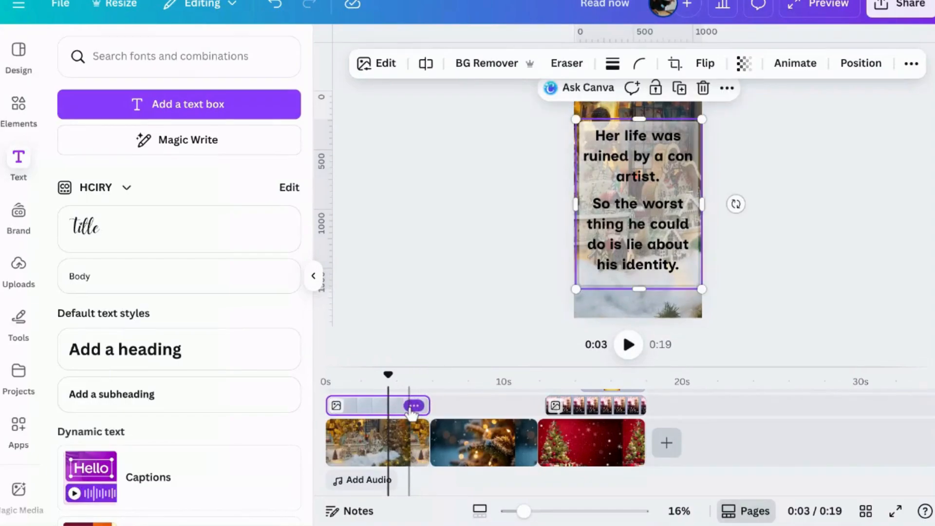
Fit the other frosted glass layer of the first clip to the same start and end as the clip
scroll(412, 413, "up", 4)
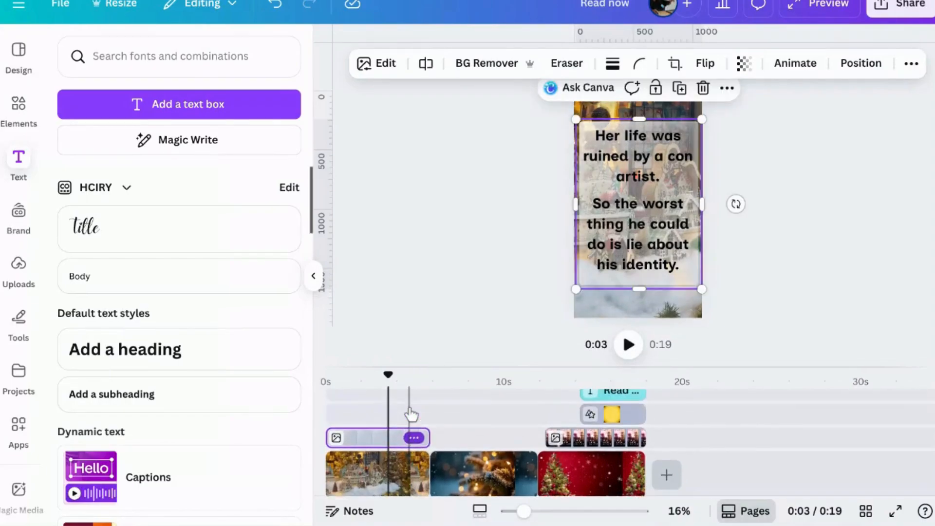
scroll(410, 411, "up", 2)
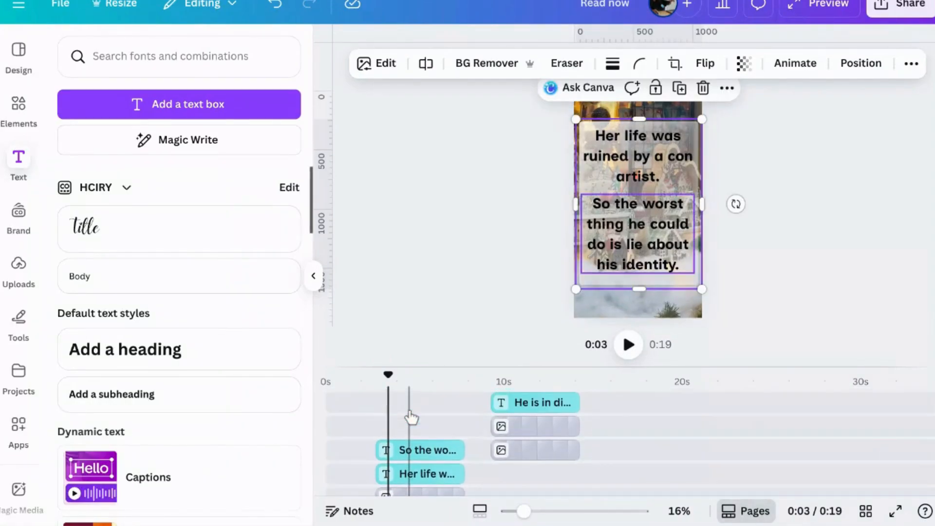
scroll(412, 416, "down", 4)
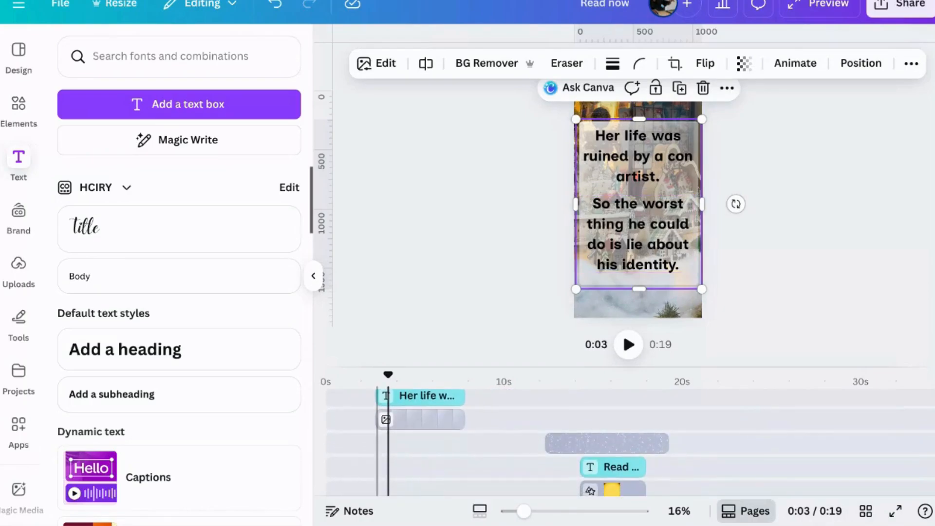
scroll(447, 419, "down", 5)
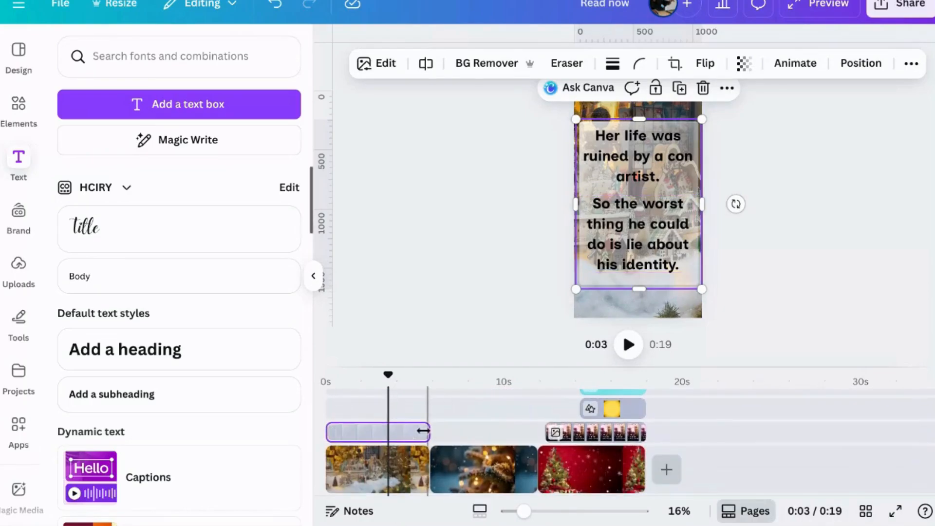
left_click_drag(400, 414, 427, 419)
scroll(466, 421, "up", 1)
scroll(412, 431, "up", 2)
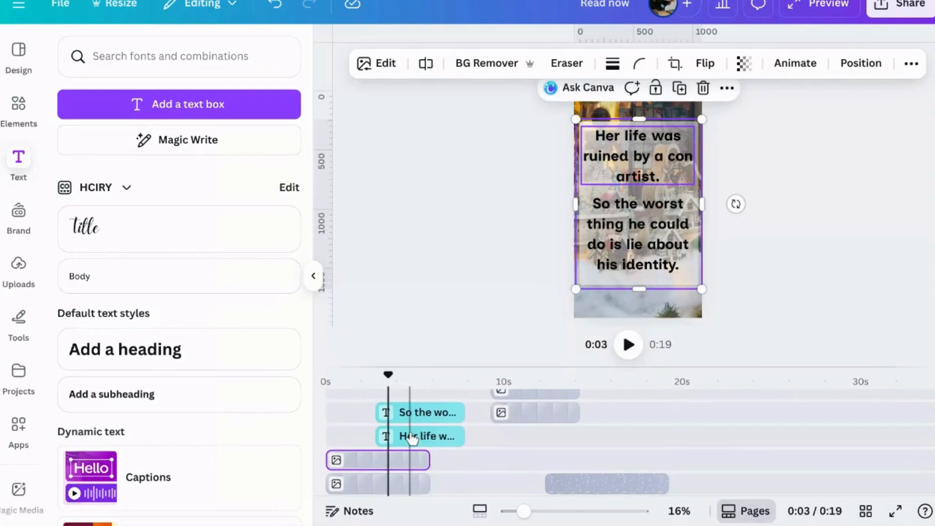
Shift the "Her life was" and "So the worst" text layers earlier to end with the first clip's glass layers, extending the latter's start slightly
left_click_drag(412, 438, 379, 438)
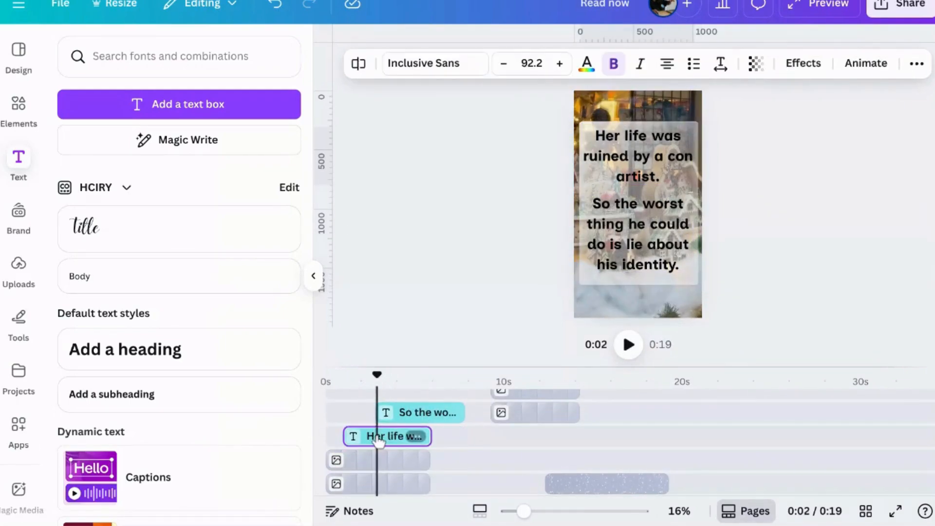
left_click_drag(418, 411, 385, 408)
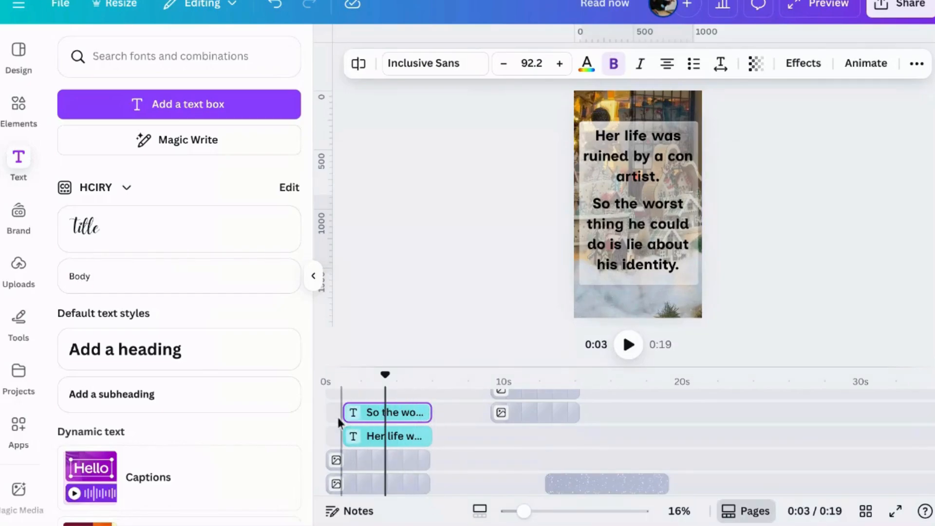
left_click_drag(349, 408, 340, 412)
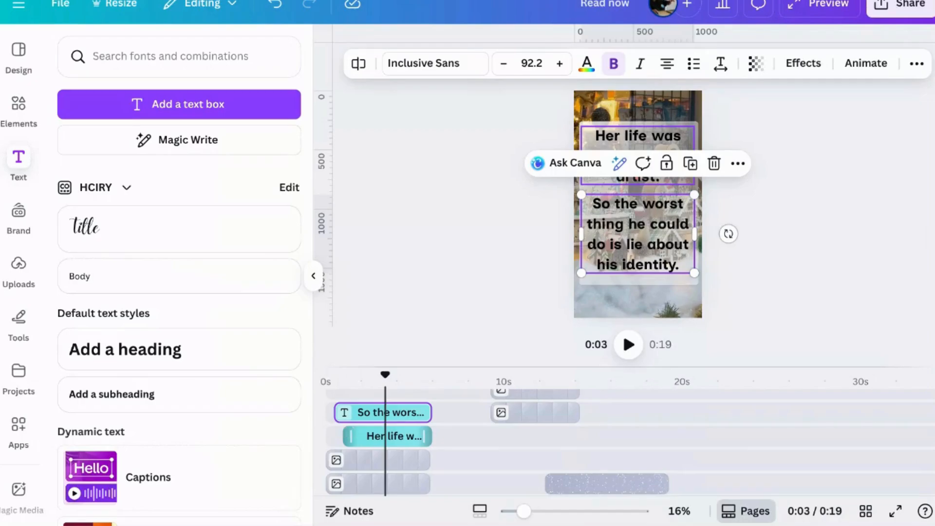
Apply a Fade animation on enter to the "So the worst thing" text and slightly reduce its speed
left_click(801, 64)
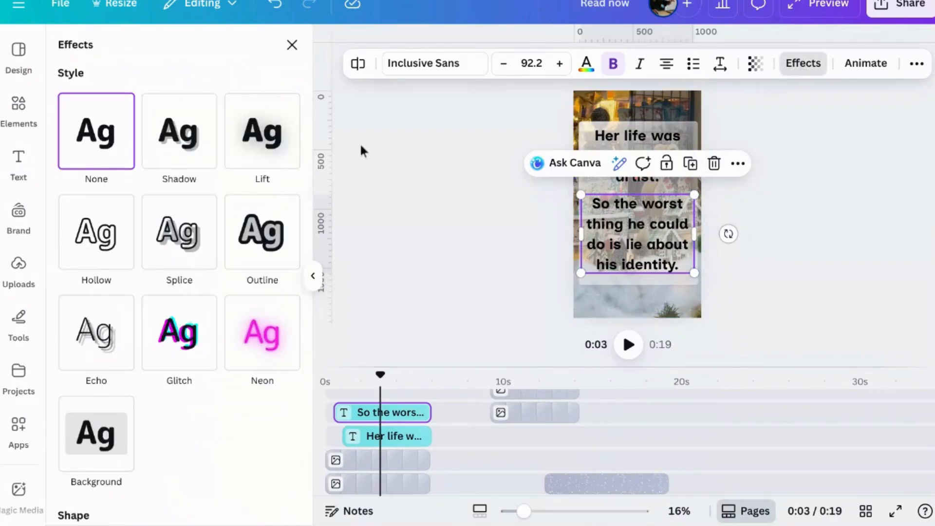
left_click(866, 63)
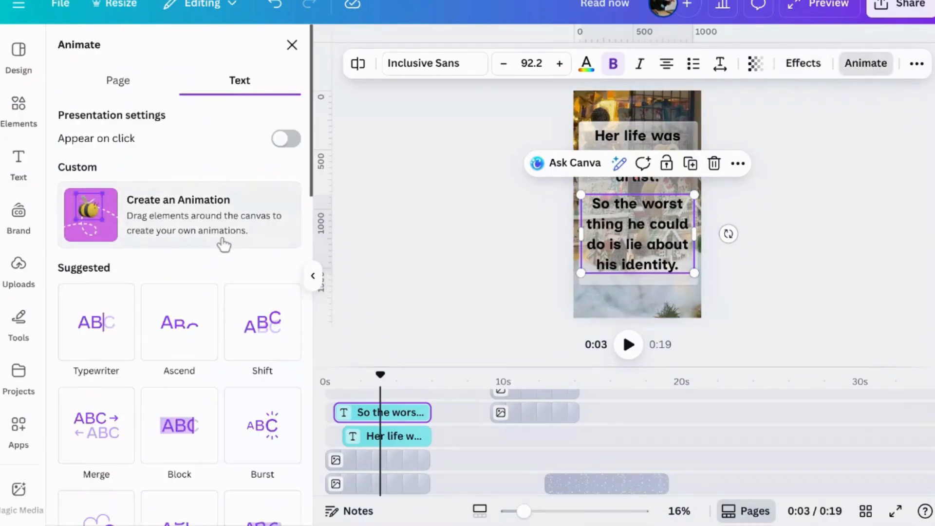
scroll(224, 245, "down", 2)
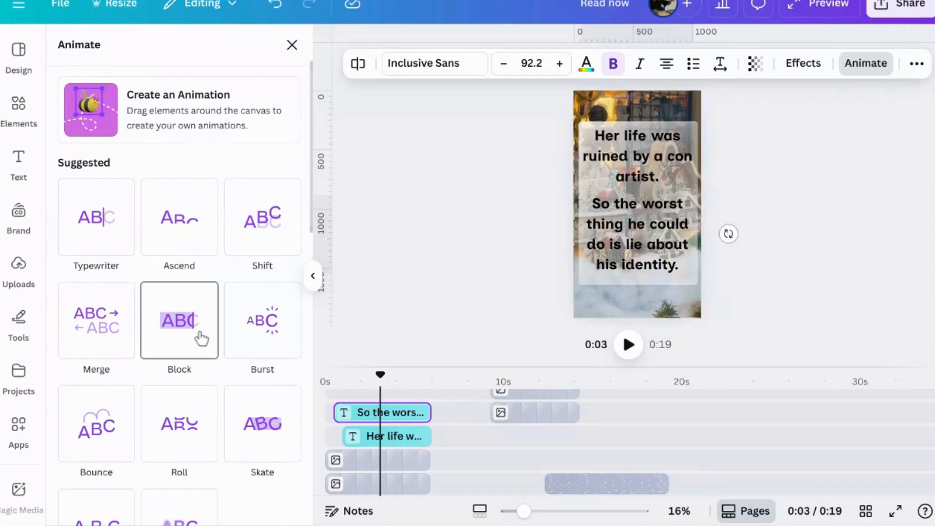
scroll(201, 339, "down", 1)
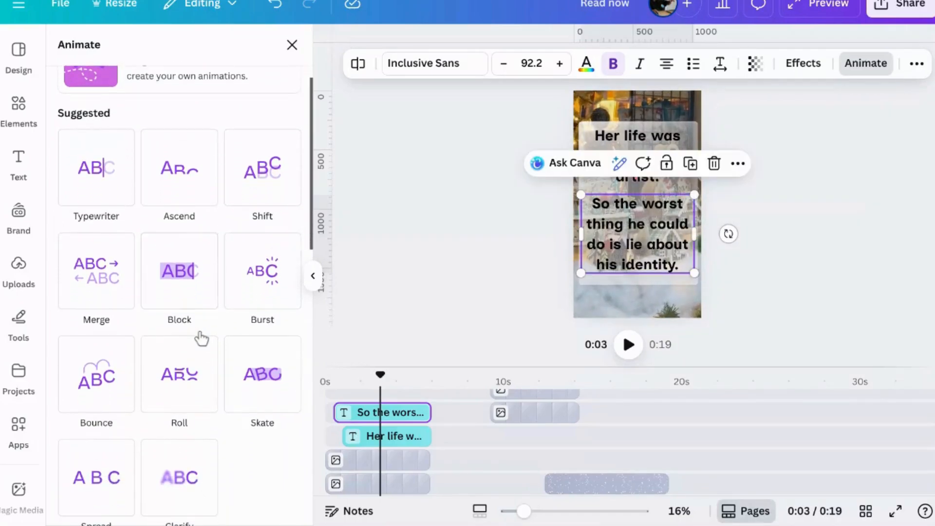
scroll(198, 334, "down", 2)
scroll(219, 302, "down", 6)
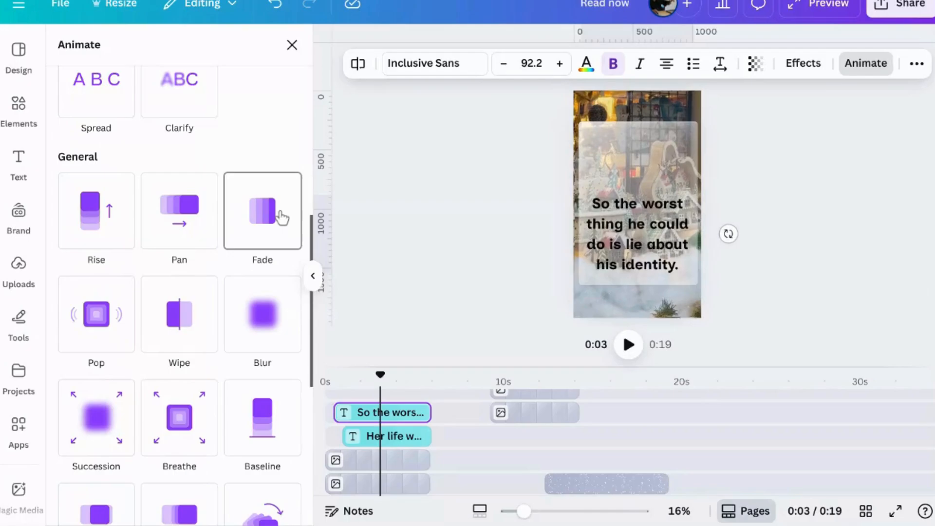
left_click(282, 218)
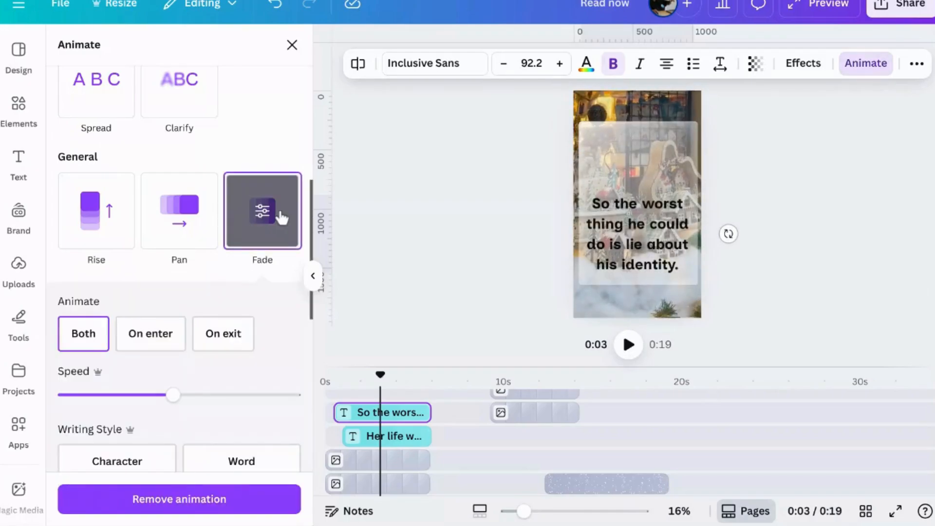
left_click(155, 333)
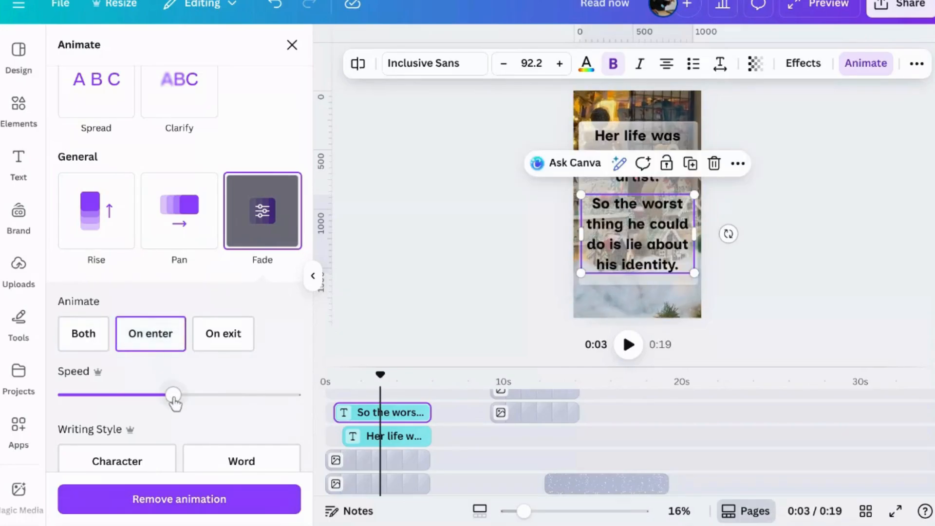
left_click_drag(174, 395, 153, 396)
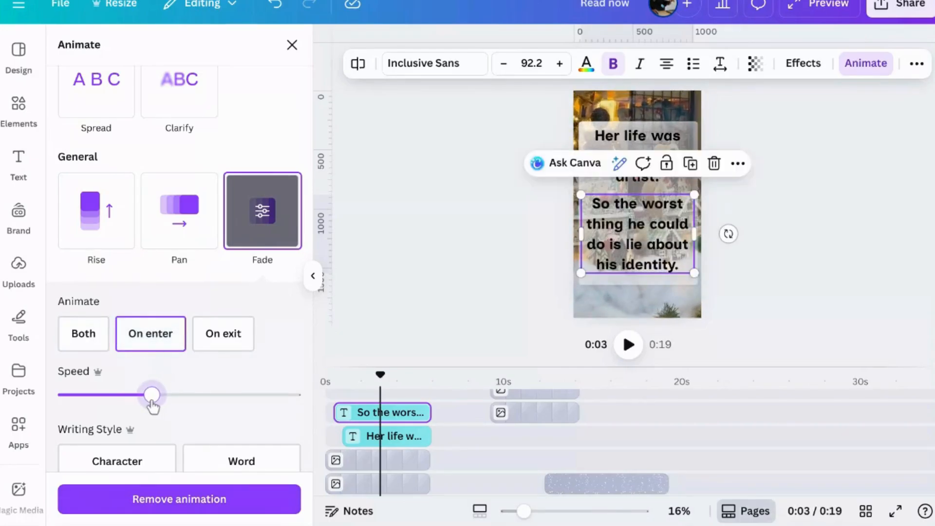
scroll(156, 401, "down", 2)
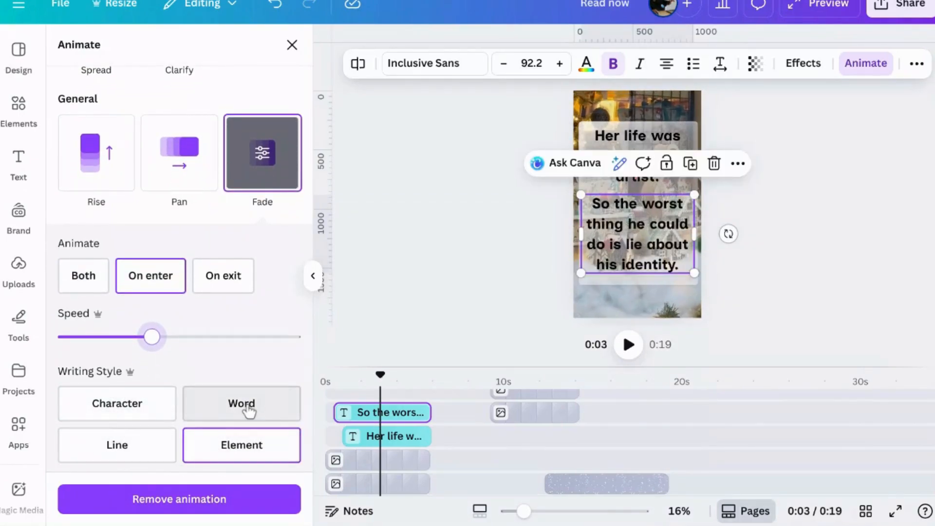
left_click(442, 287)
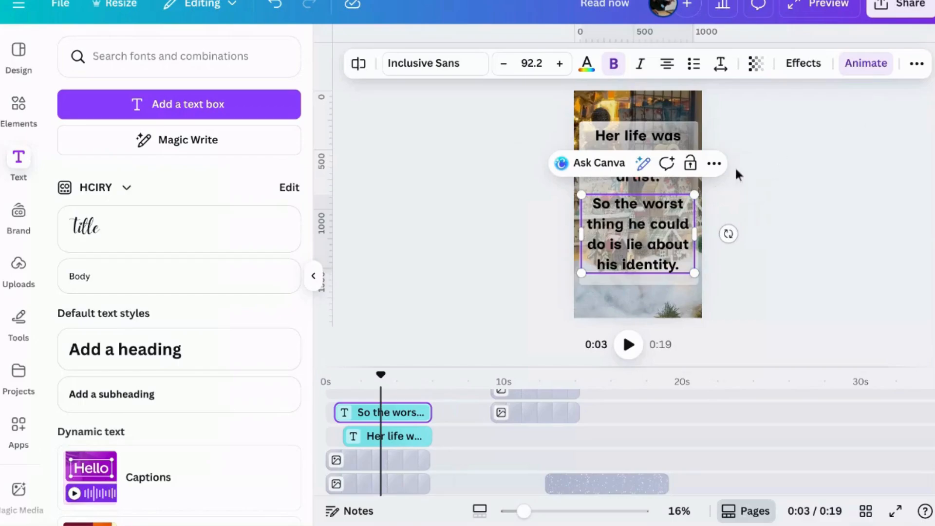
Copy the style of the "So the worst thing" text onto the "Her life was ruined" text
left_click(914, 70)
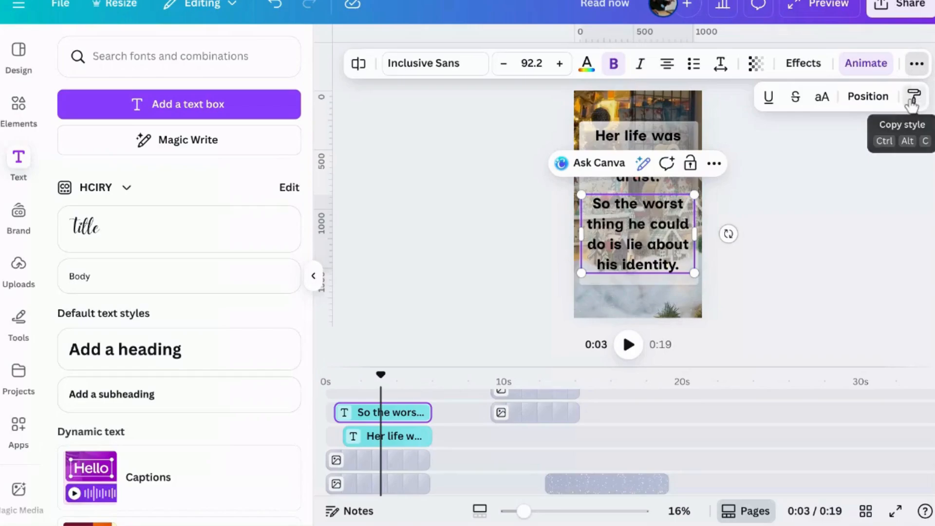
left_click(913, 96)
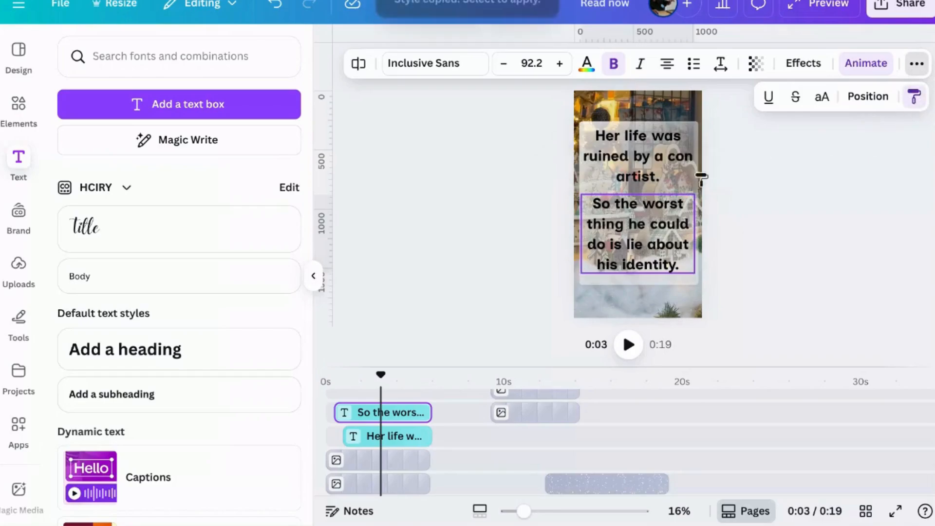
left_click(636, 178)
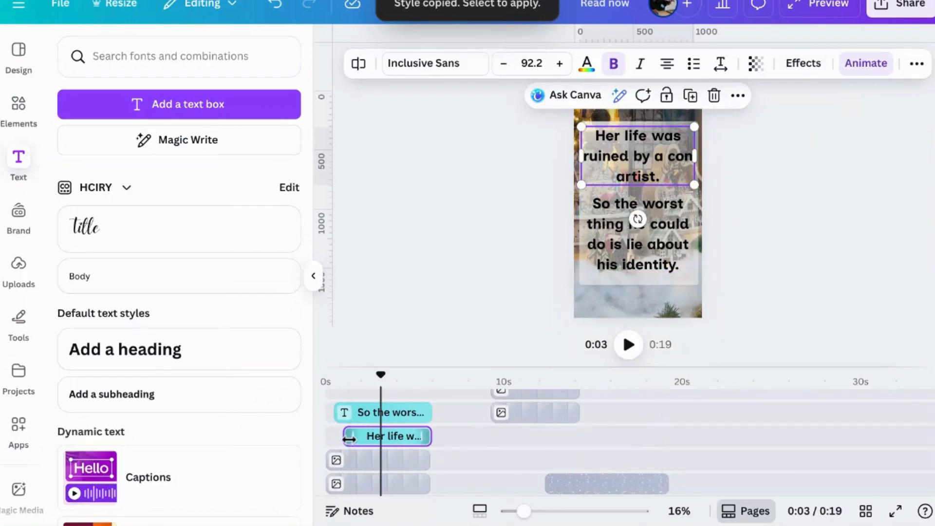
Stagger the two text layers by extending "Her life was" to start earlier and trimming the start of "So the worst" to last about 5.0 s
left_click_drag(350, 438, 348, 416)
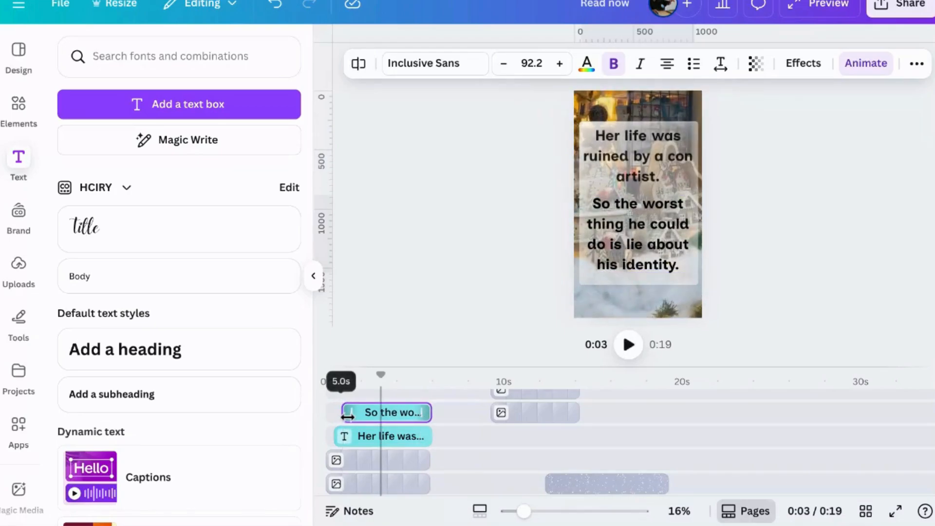
left_click_drag(350, 413, 349, 413)
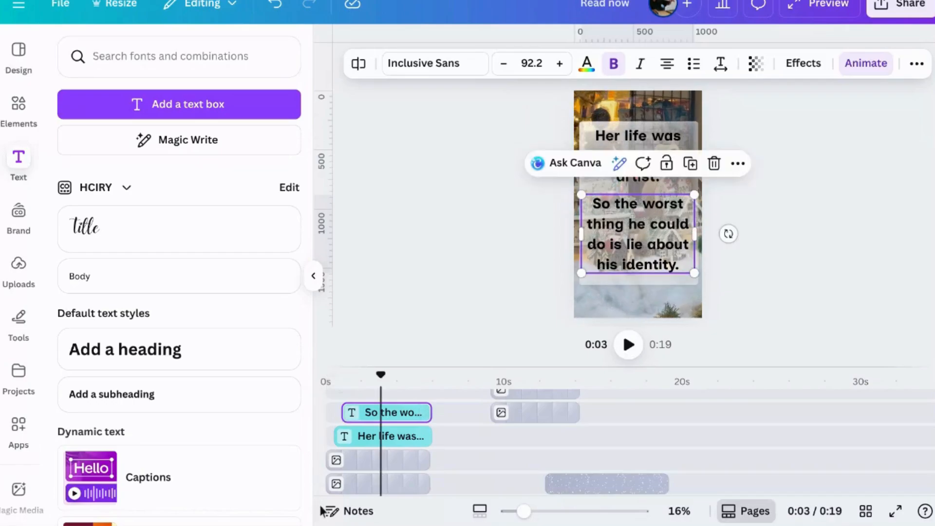
Shift the second clip's two frosted glass layers and the "He is in disguise" text earlier to start where the first clip's layers end
scroll(442, 455, "up", 2)
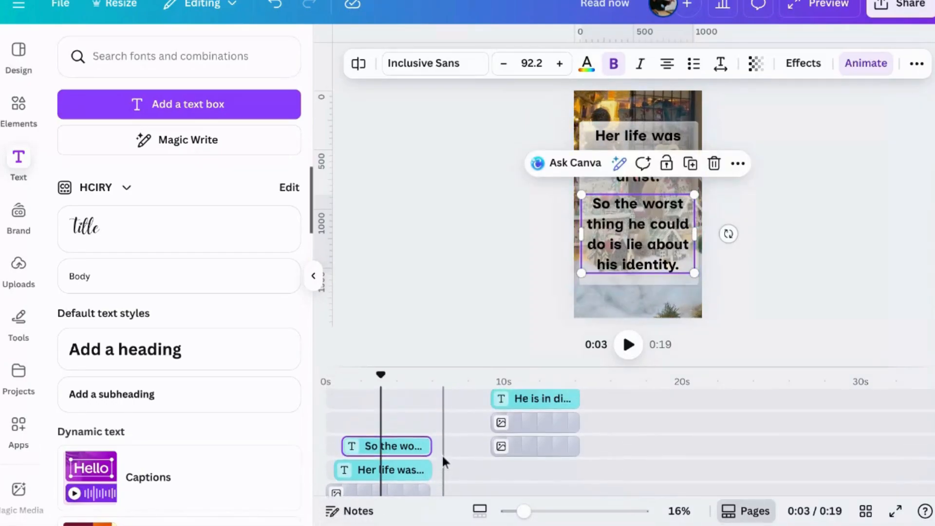
scroll(442, 454, "down", 3)
scroll(441, 454, "up", 2)
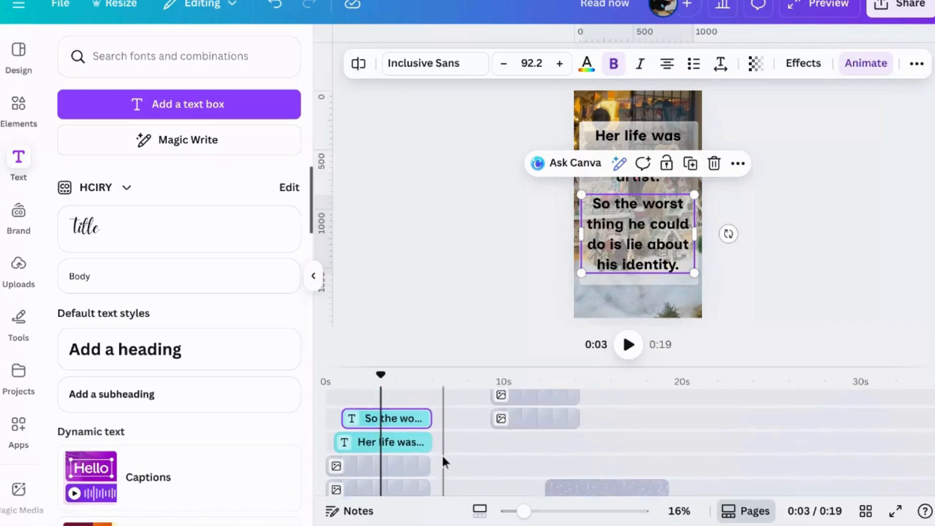
left_click_drag(517, 443, 458, 439)
left_click_drag(532, 424, 475, 420)
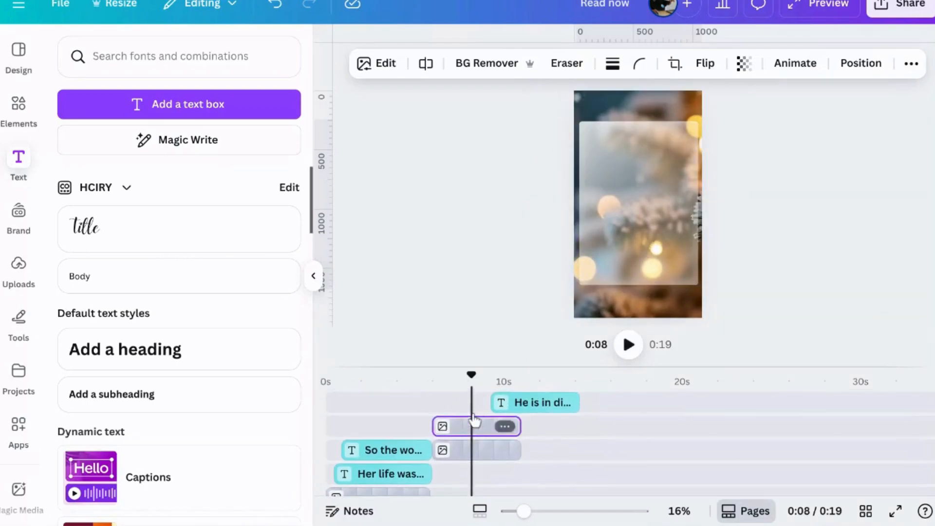
left_click_drag(546, 410, 470, 402)
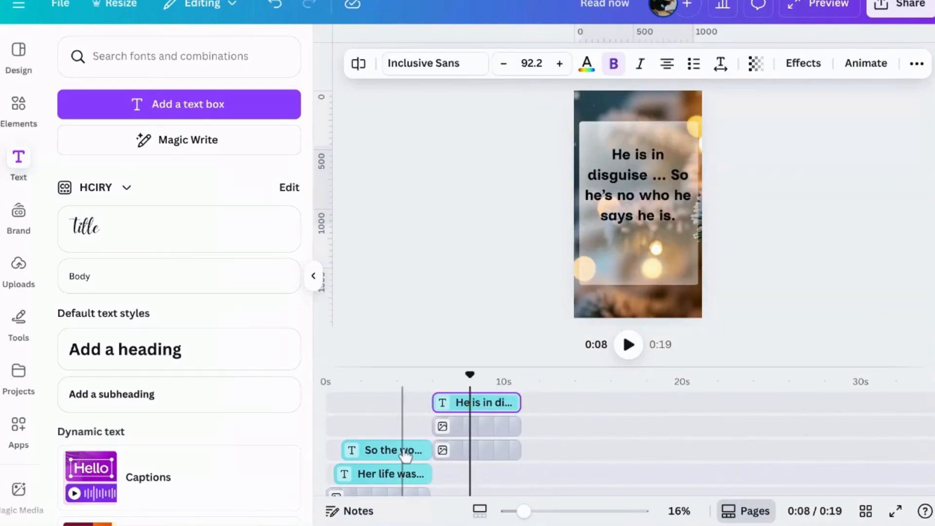
Copy the style of the "So the worst thing" text onto the "He is in disguise" text
left_click(406, 454)
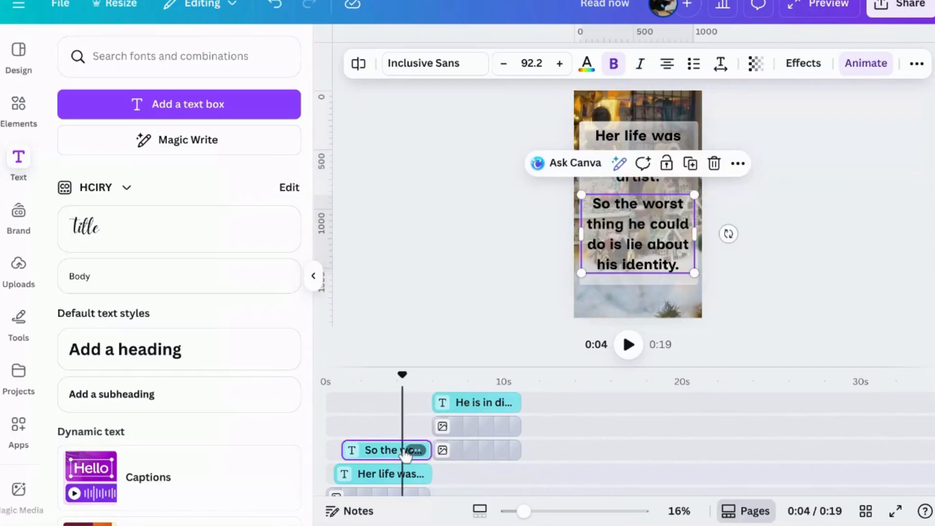
left_click(916, 63)
left_click(913, 97)
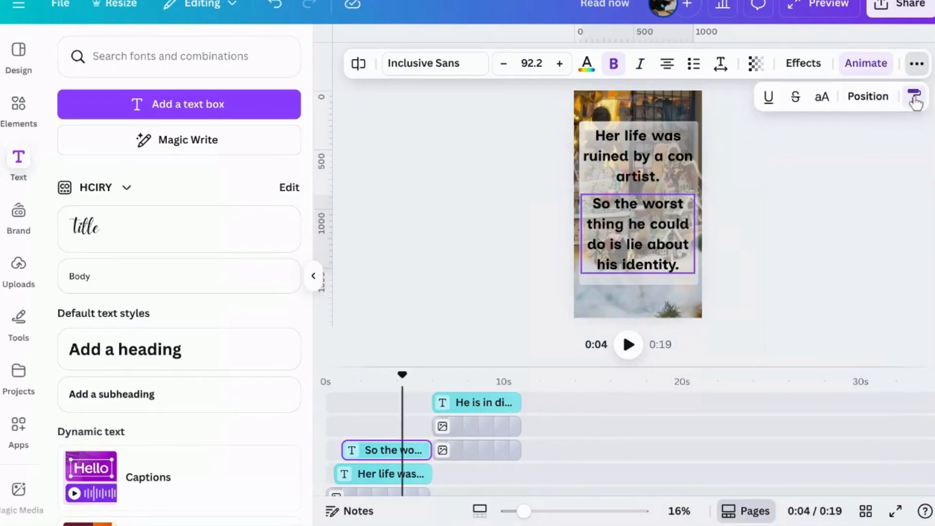
left_click(490, 408)
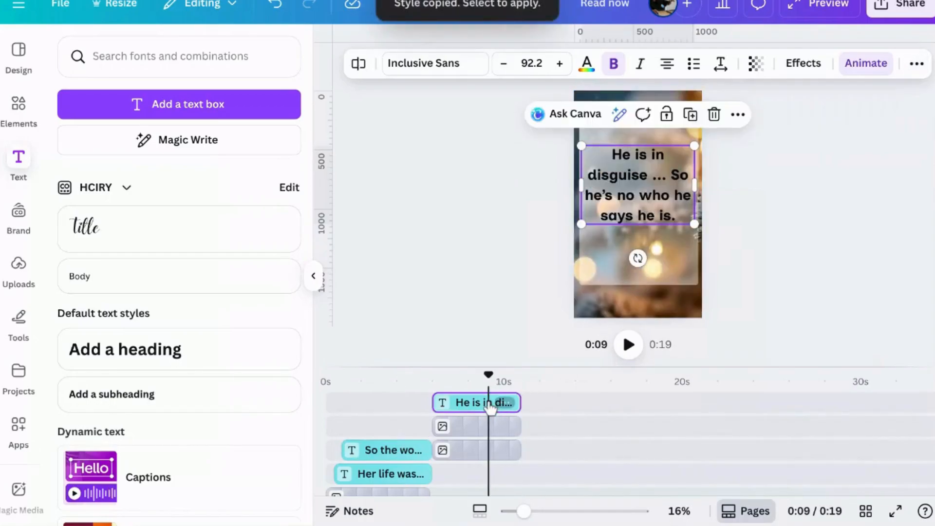
left_click(763, 343)
Extend both frosted glass layers of the second clip to 6.2 s so they reach the book cover section
scroll(535, 445, "down", 5)
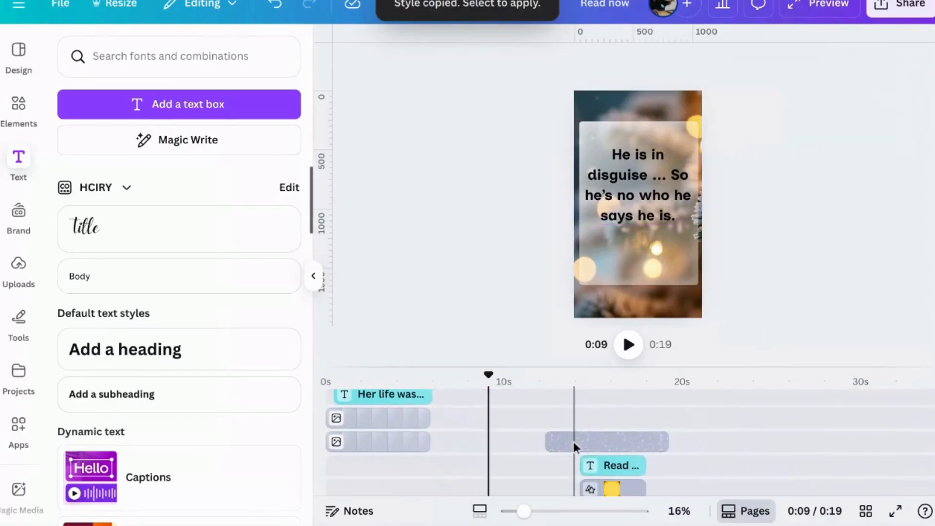
scroll(568, 448, "up", 2)
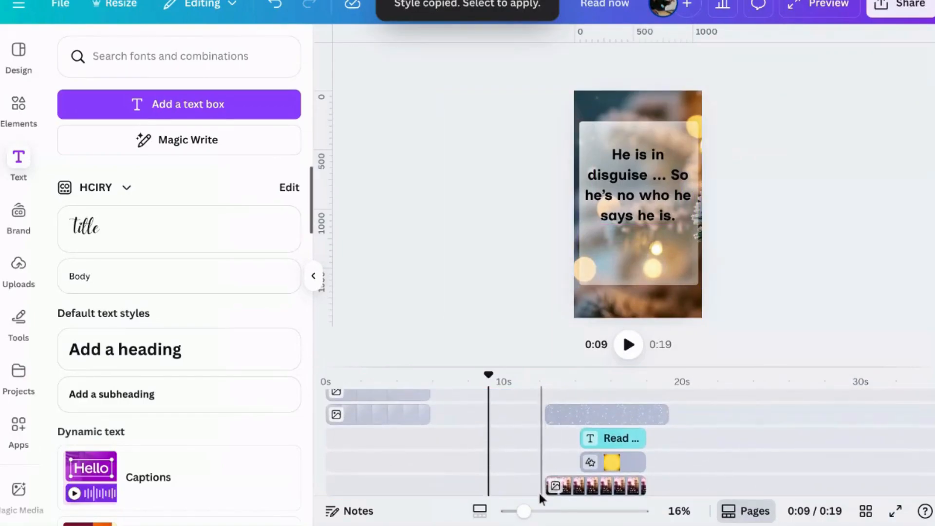
left_click(539, 487)
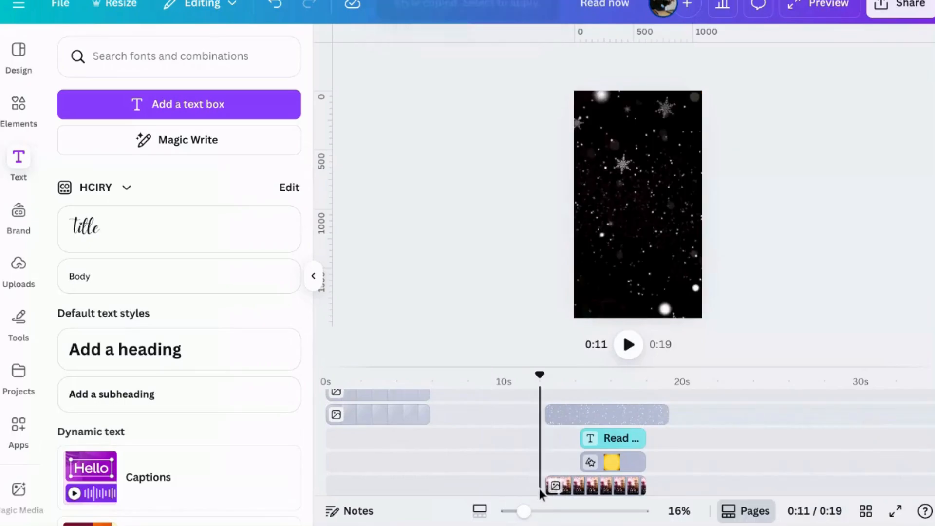
scroll(539, 489, "up", 3)
scroll(538, 475, "up", 1)
left_click(505, 428)
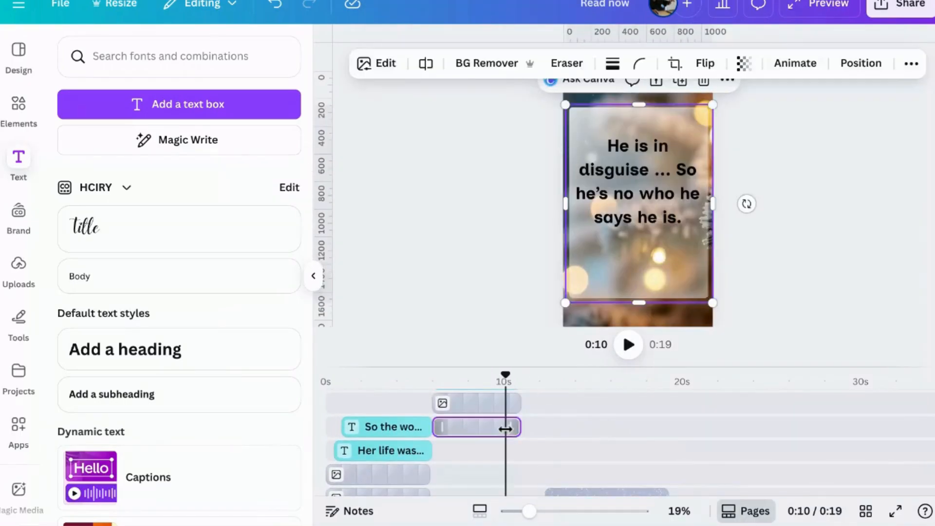
left_click_drag(513, 428, 535, 405)
left_click(512, 403)
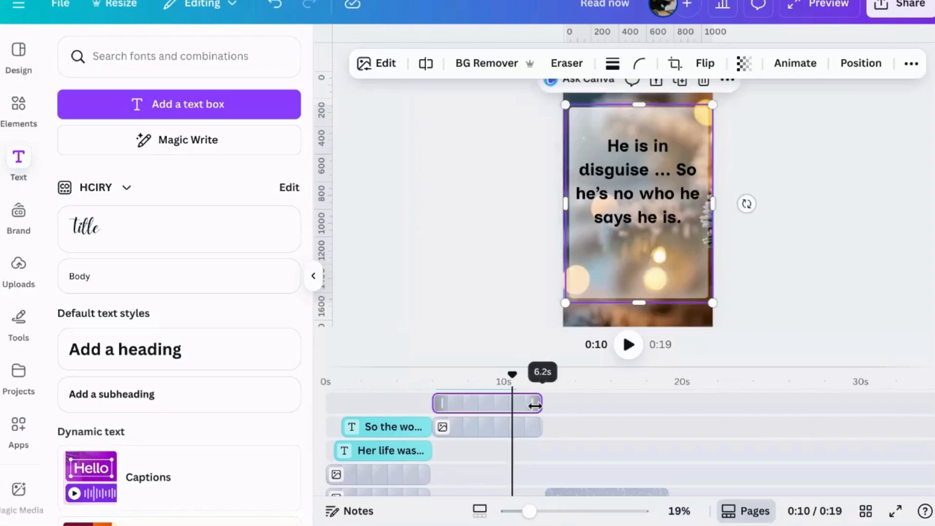
Extend the "He is in disguise" text layer to 5.9 s and trim its start to begin slightly after the glass layers
left_click(487, 402)
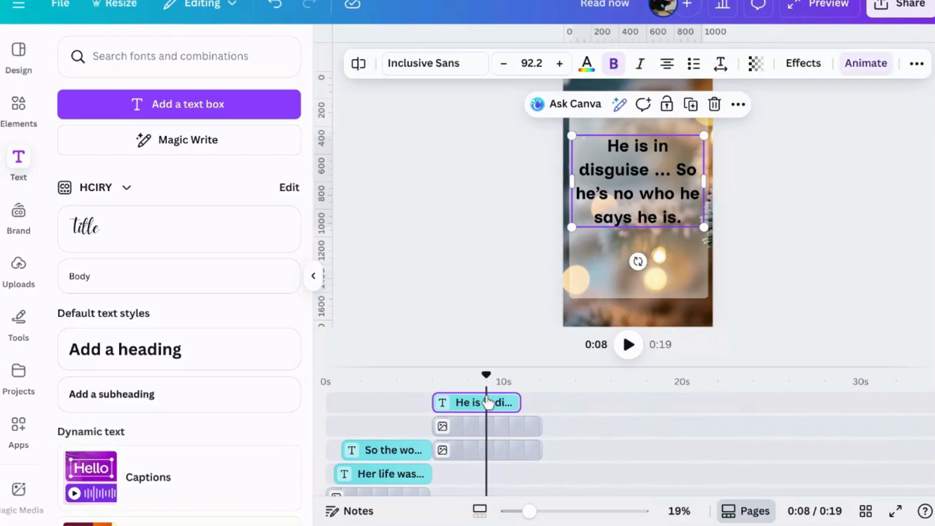
left_click_drag(522, 403, 533, 405)
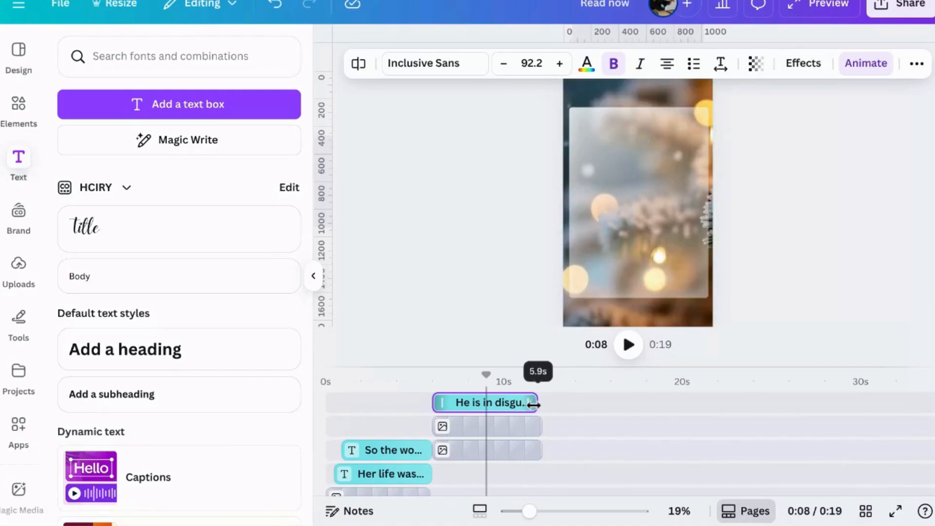
left_click_drag(535, 405, 536, 405)
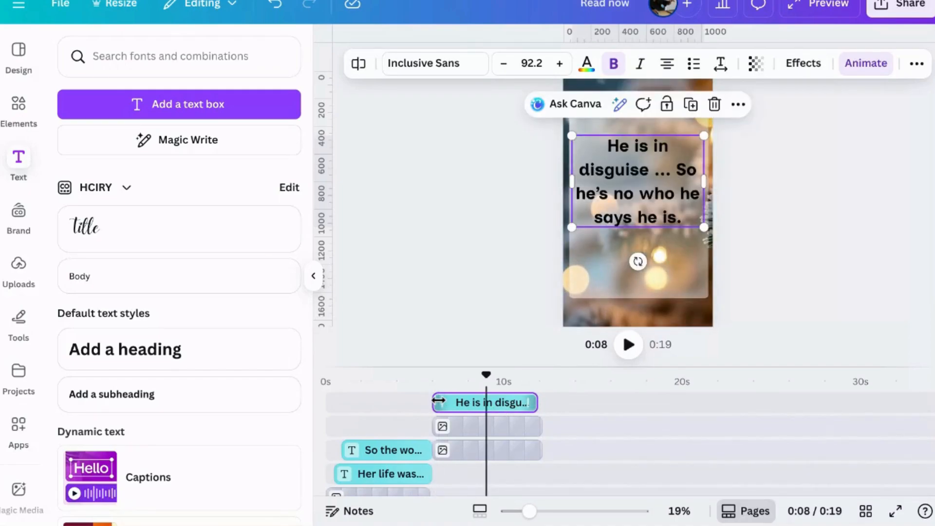
left_click_drag(443, 403, 447, 403)
Apply the Rise animation to the book cover image in the final section
left_click(639, 440)
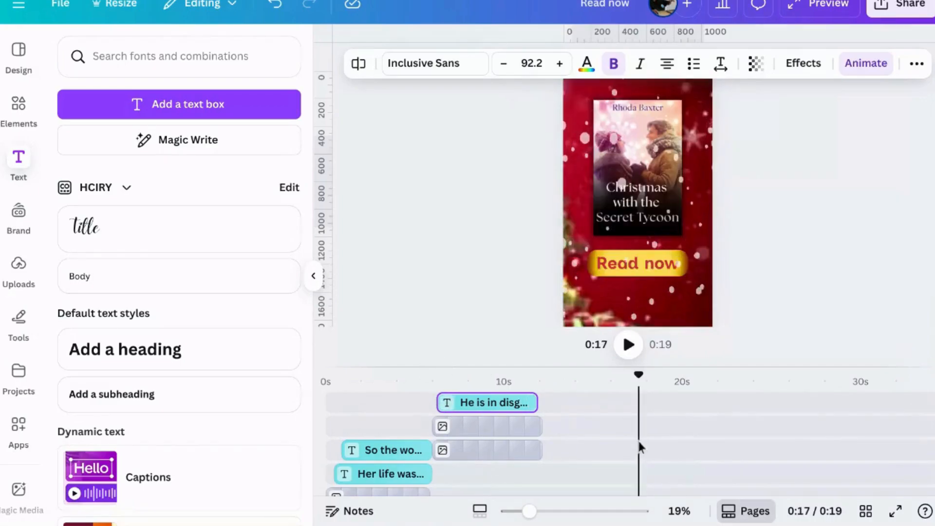
scroll(603, 440, "down", 2)
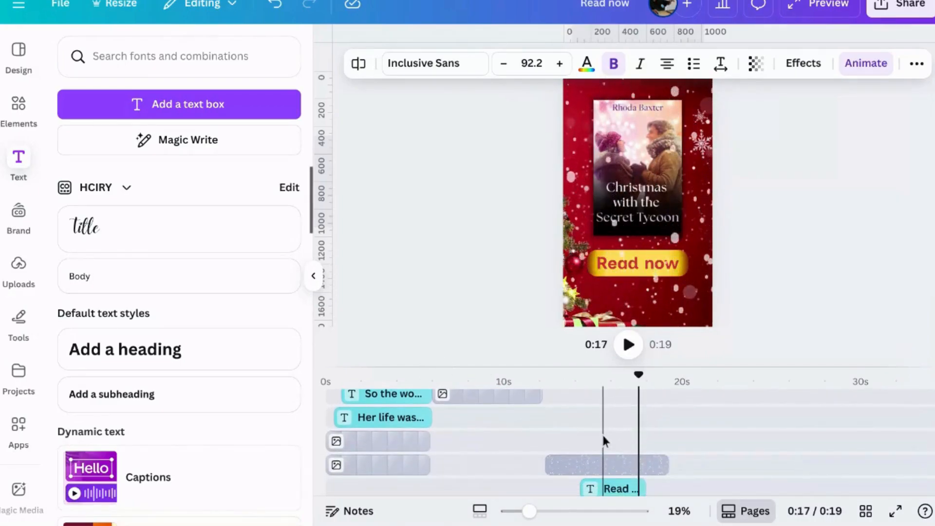
scroll(603, 441, "down", 3)
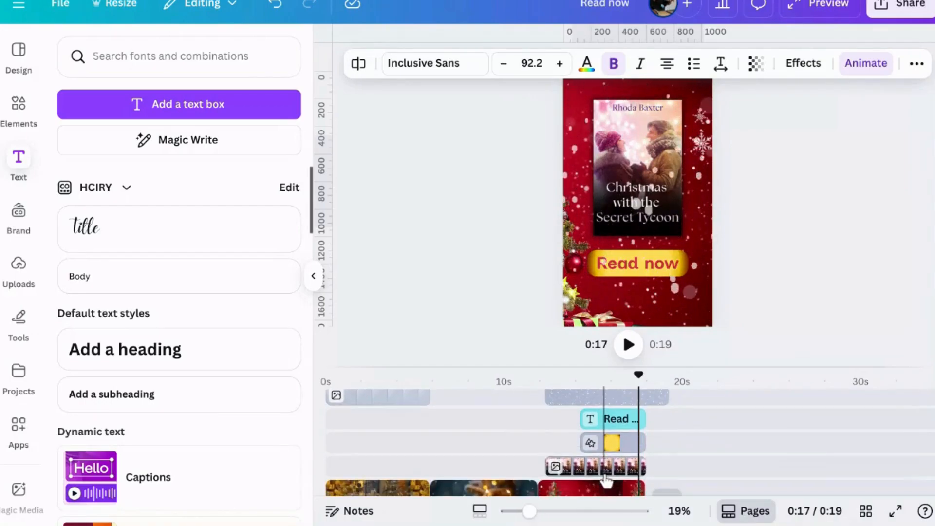
left_click(585, 443)
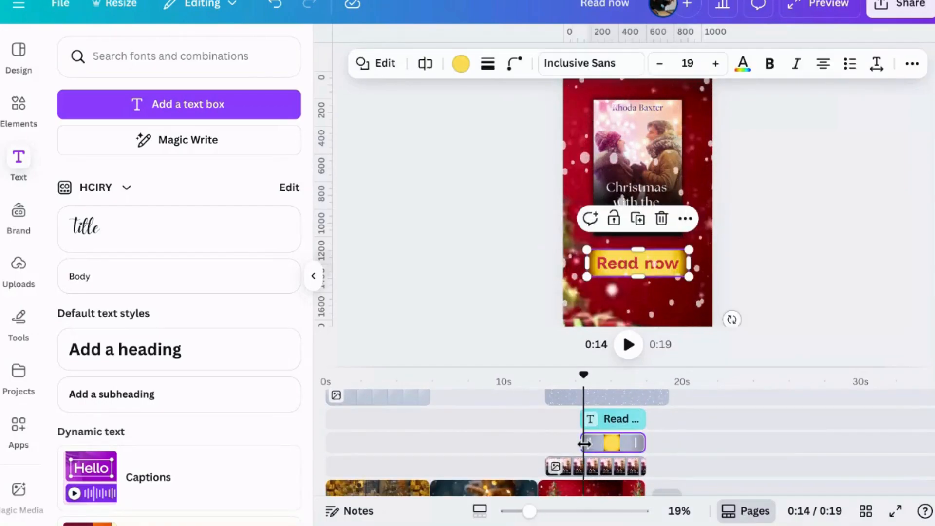
left_click(576, 470)
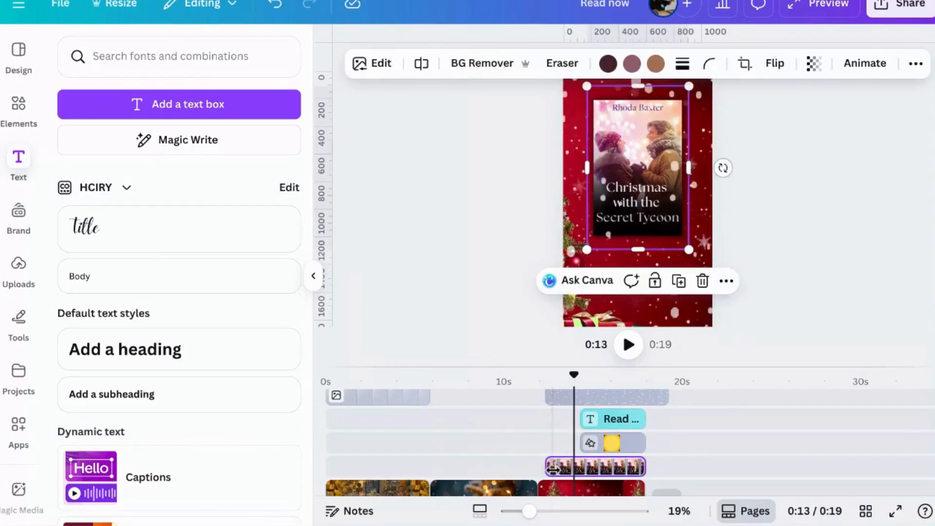
left_click(868, 63)
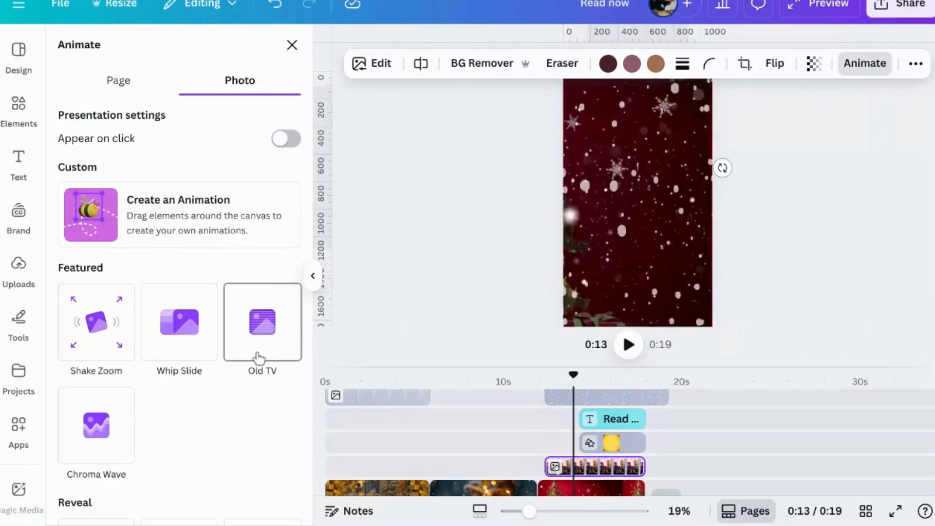
scroll(261, 358, "down", 4)
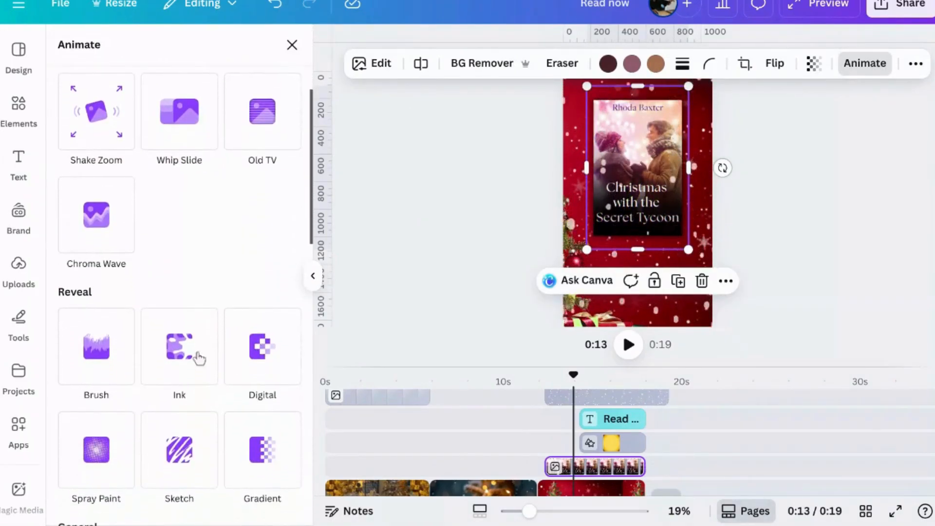
scroll(133, 372, "down", 3)
scroll(136, 372, "down", 4)
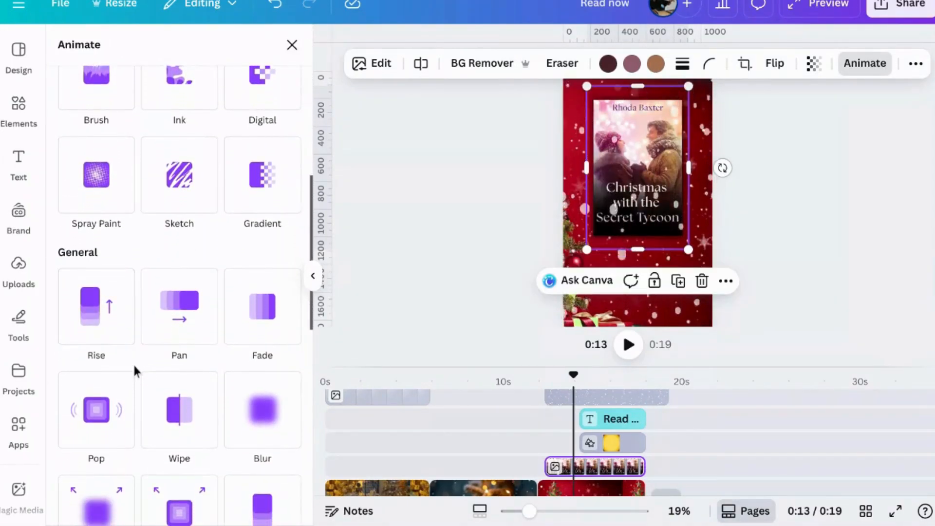
scroll(134, 365, "down", 1)
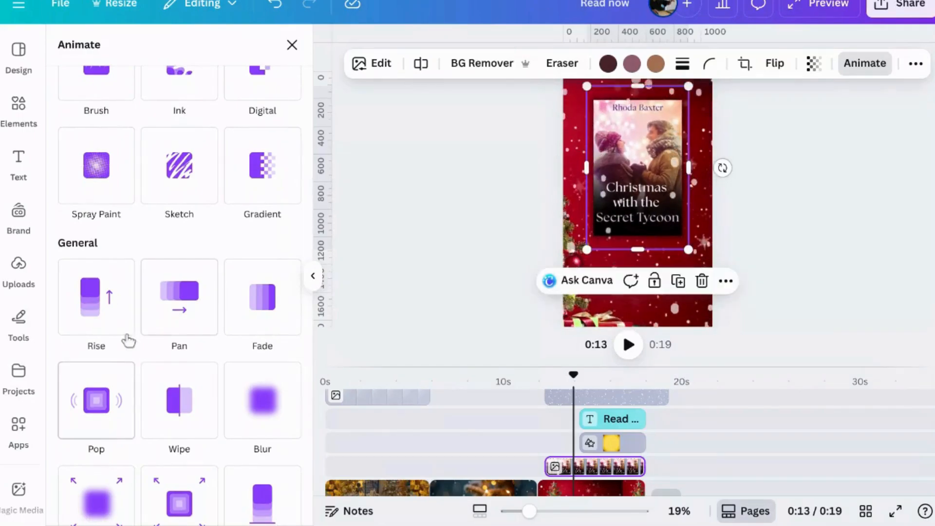
left_click(111, 302)
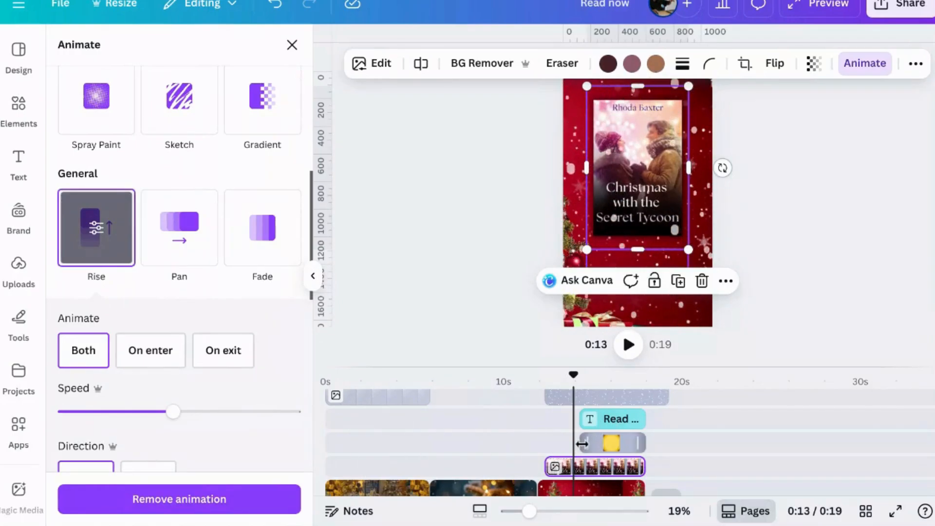
Extend the starts of the yellow button shape and the "Read now" text so both appear sooner after the book cover
left_click_drag(586, 442, 566, 420)
left_click(591, 420)
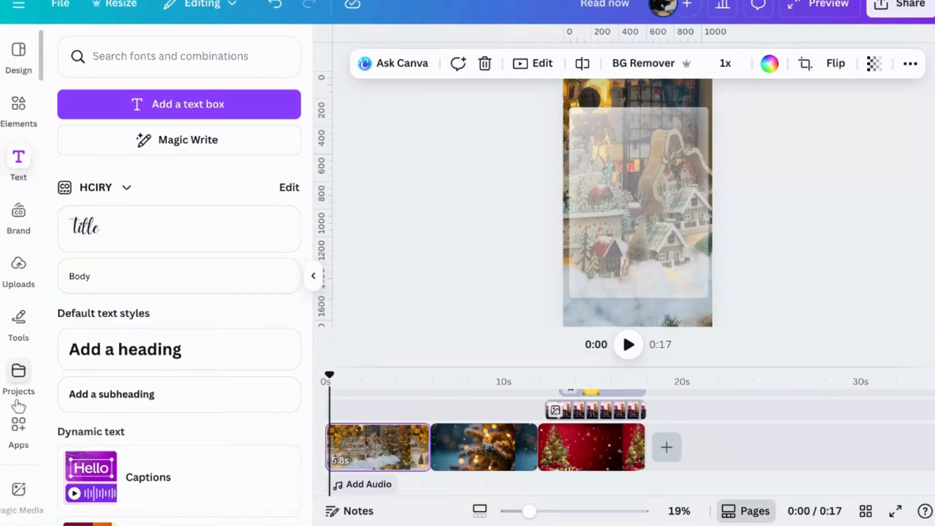
Clear the "frosted glass" element search and open the Audio category
left_click(18, 103)
left_click(162, 67)
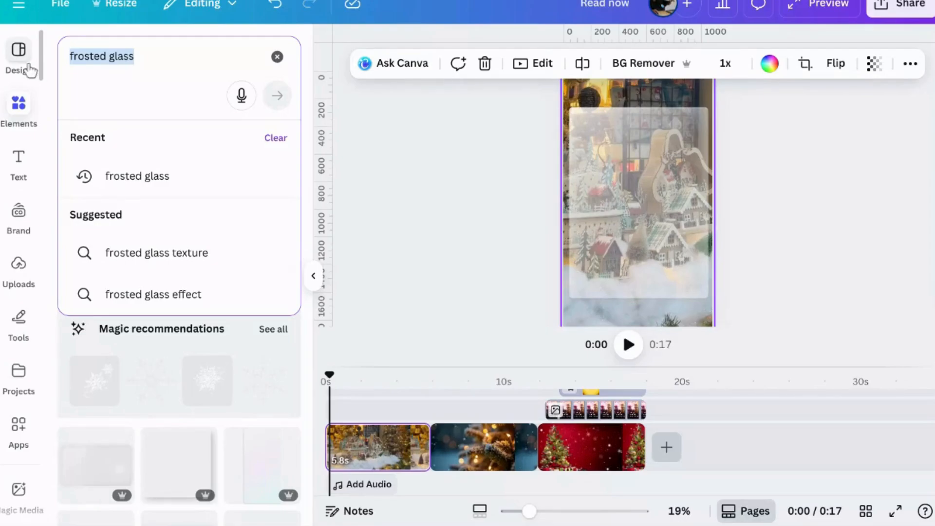
left_click(278, 58)
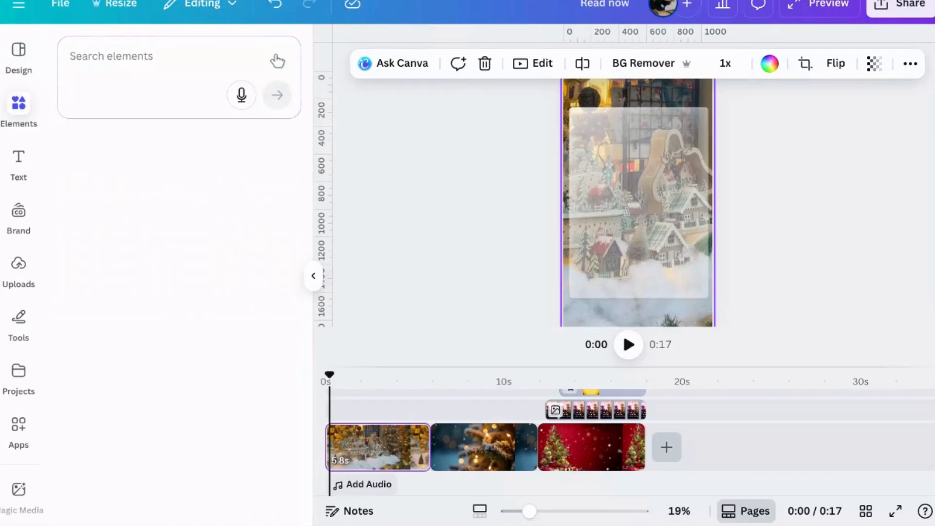
scroll(185, 239, "down", 3)
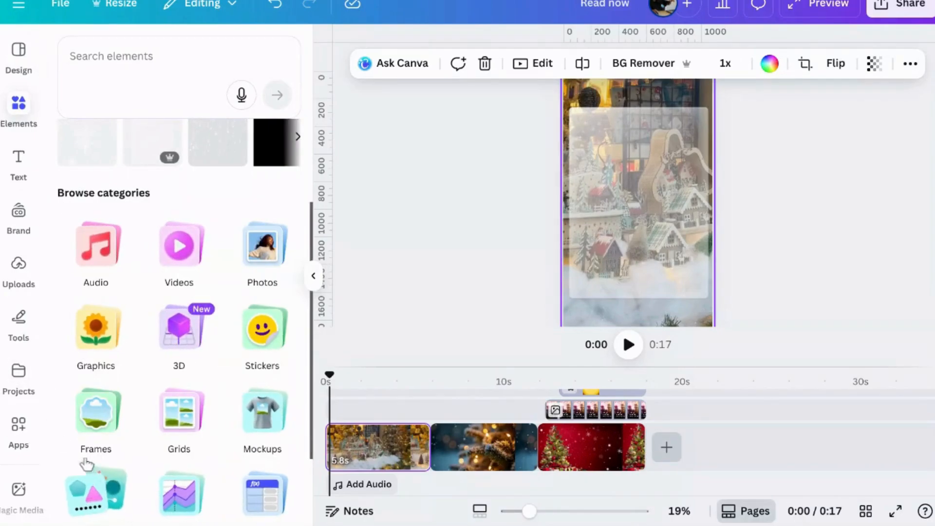
left_click(100, 249)
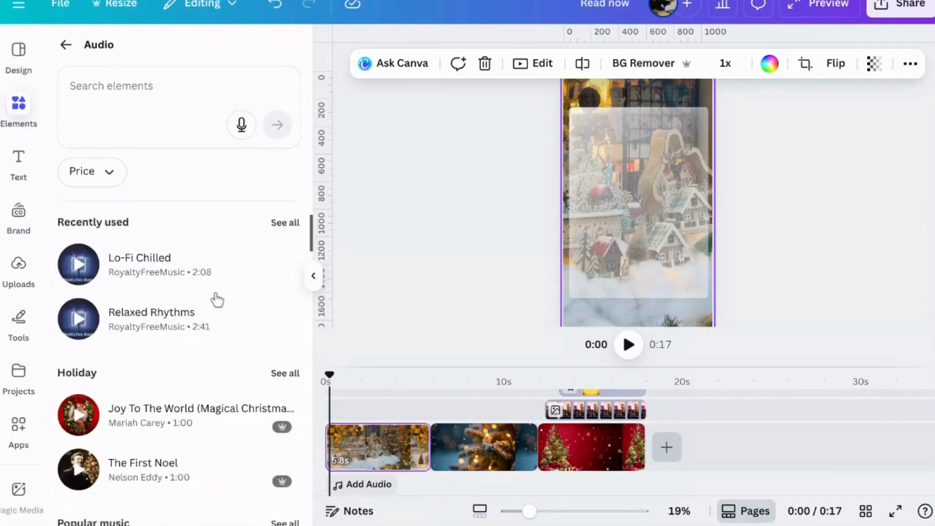
Search the audio library for "CHristmas music"
left_click(187, 97)
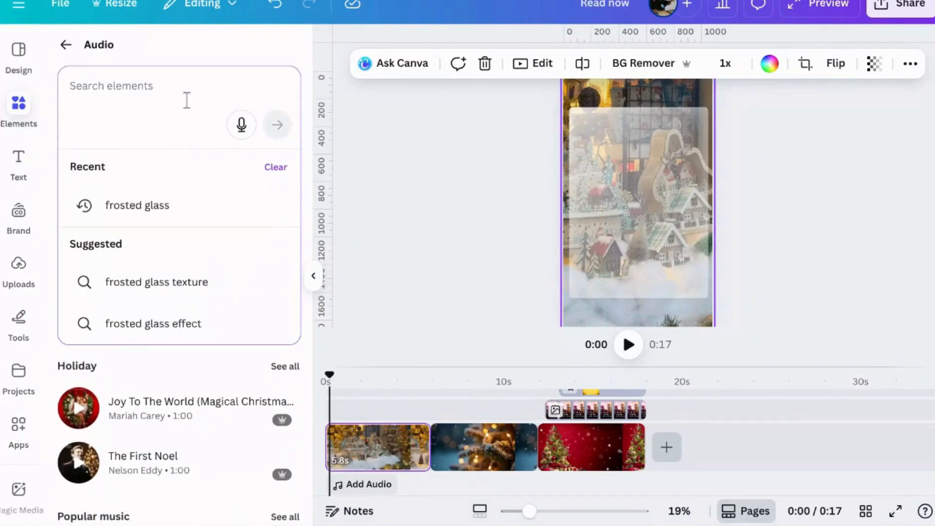
type("CHristmas m")
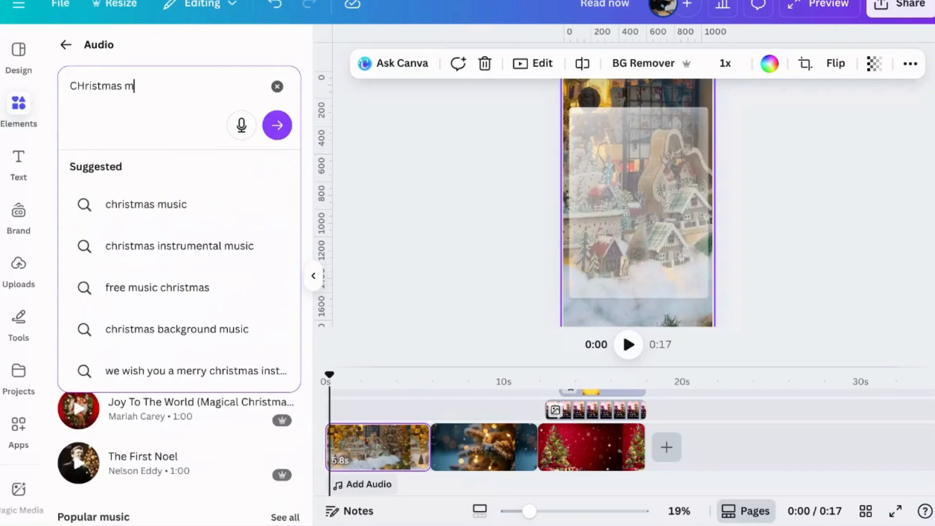
key("BackSpace")
key("BackSpace")
type("mu")
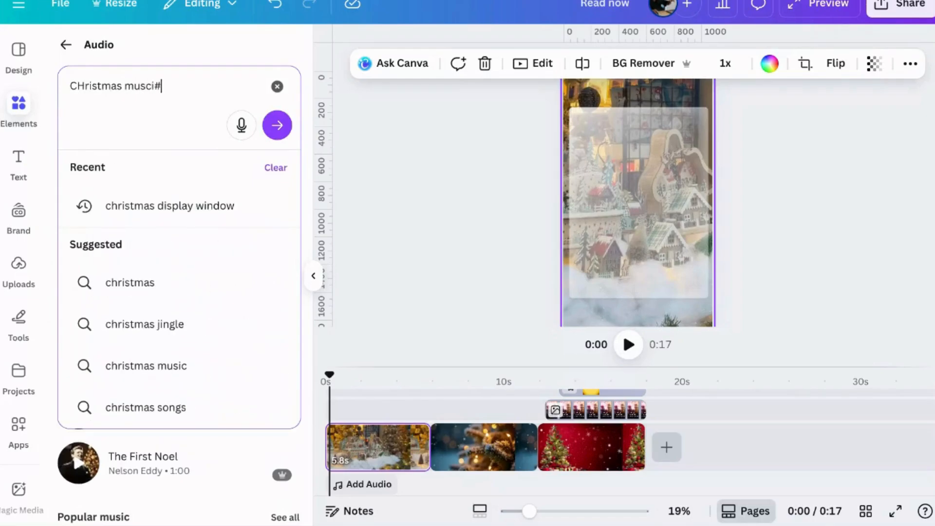
type("sci#")
key("BackSpace")
type("c")
key("Return")
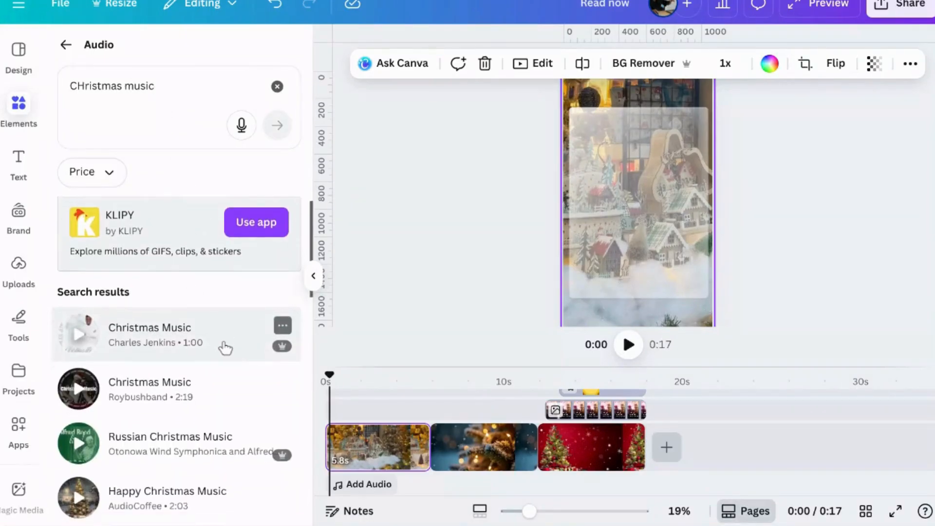
Add the "Happy Christmas Music" track by AudioCoffee to the video as background audio
scroll(119, 444, "down", 2)
scroll(215, 359, "down", 1)
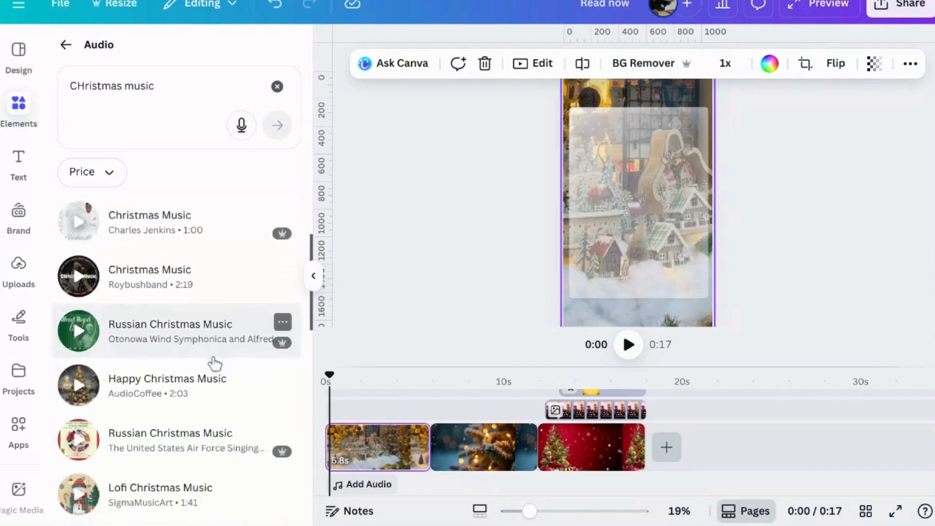
scroll(183, 460, "down", 2)
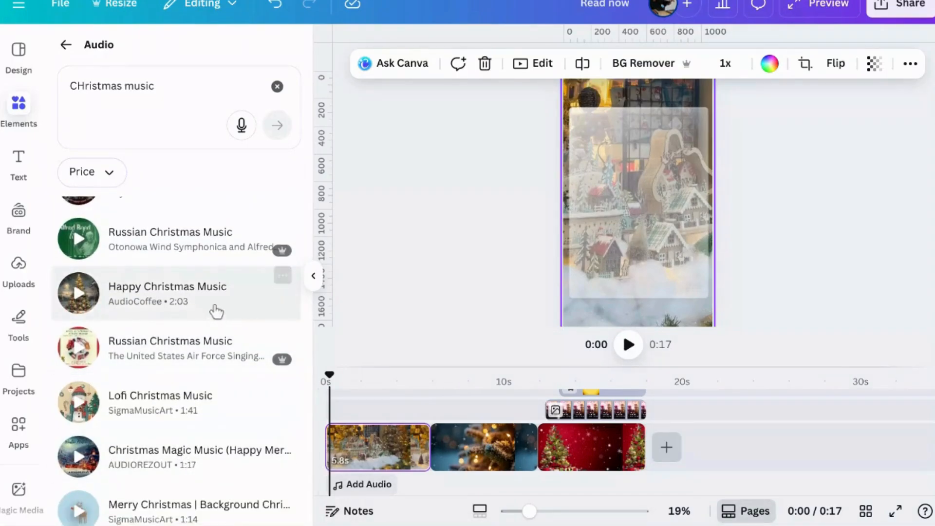
left_click(216, 308)
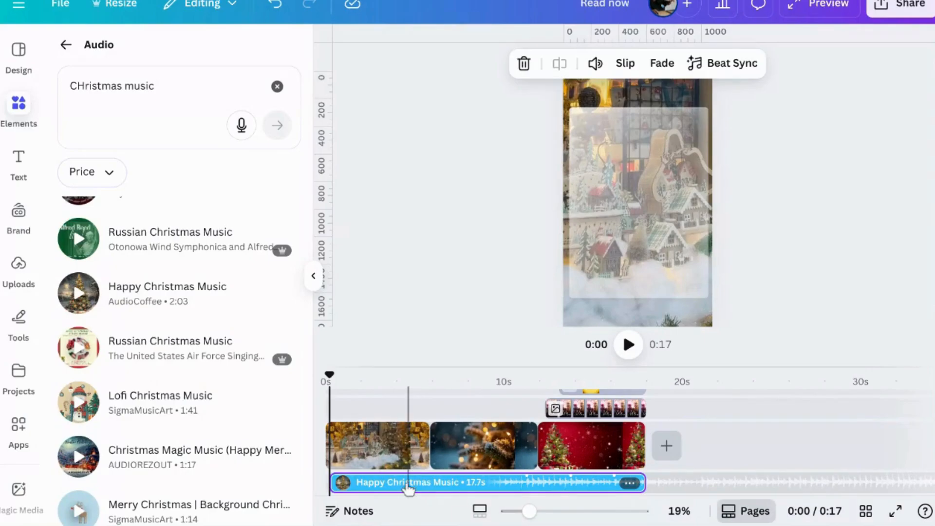
Collapse the audio library and add a Dissolve transition between the first and second background clips
scroll(423, 478, "up", 5)
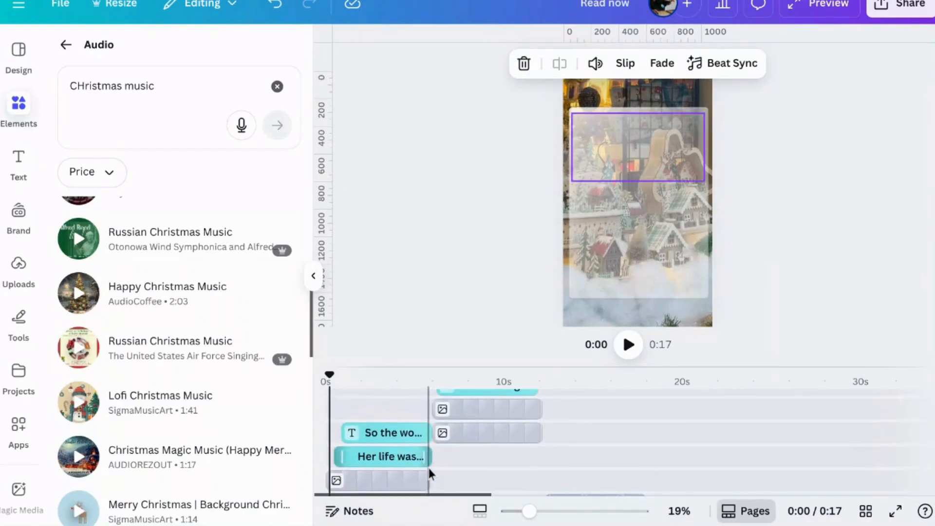
scroll(429, 473, "up", 2)
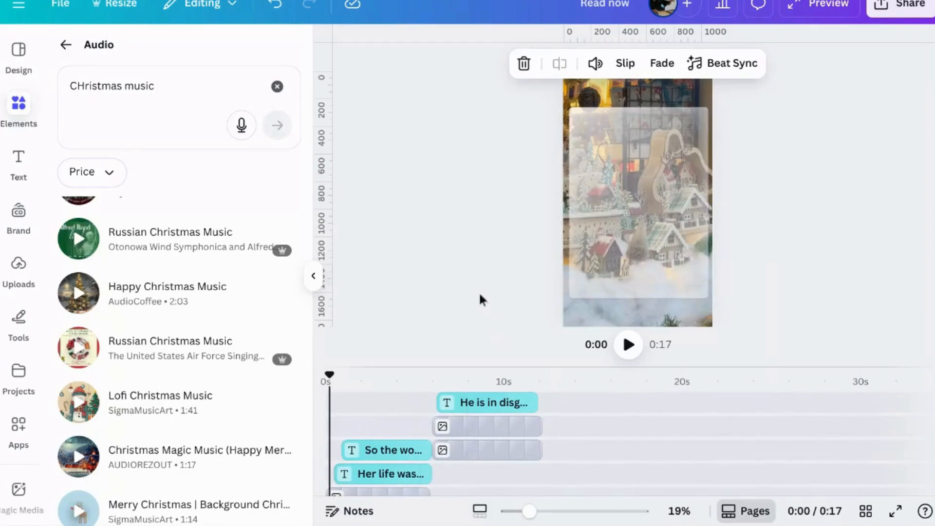
left_click(313, 277)
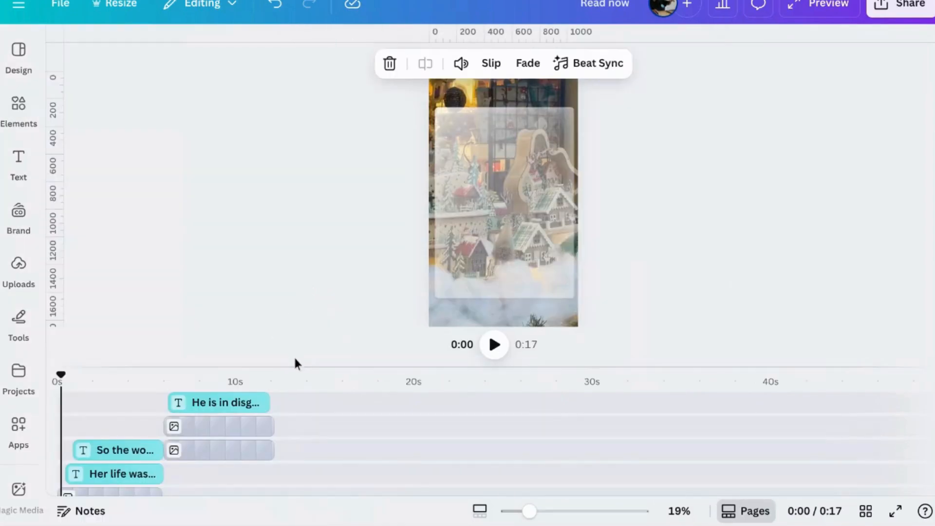
scroll(221, 296, "down", 1)
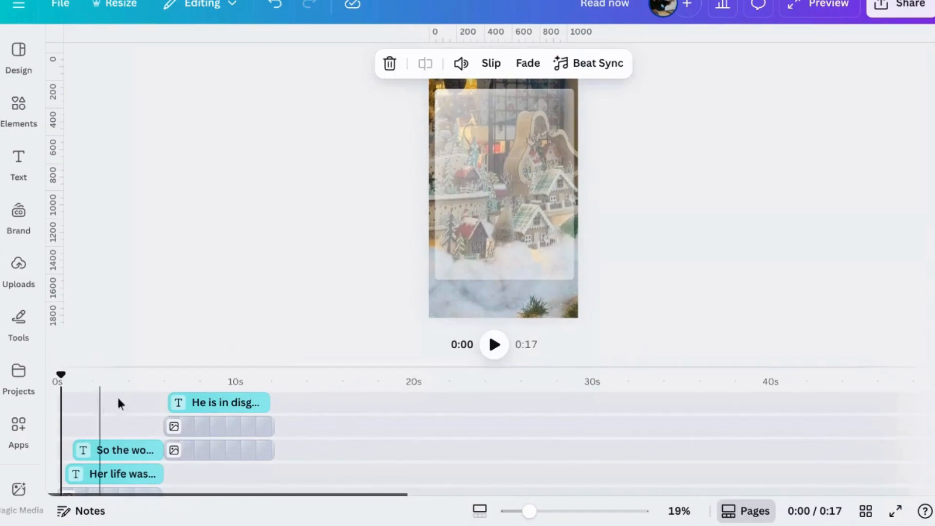
scroll(165, 397, "down", 5)
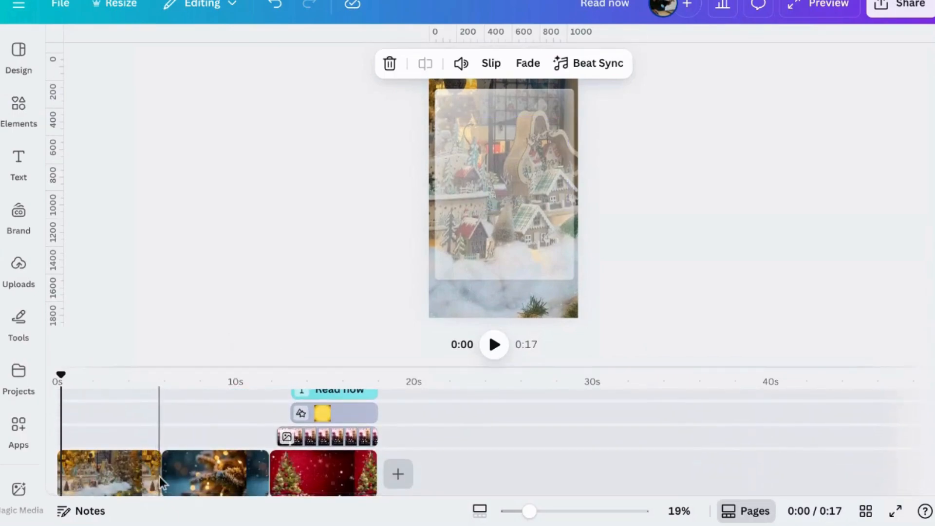
mouse_move(160, 485)
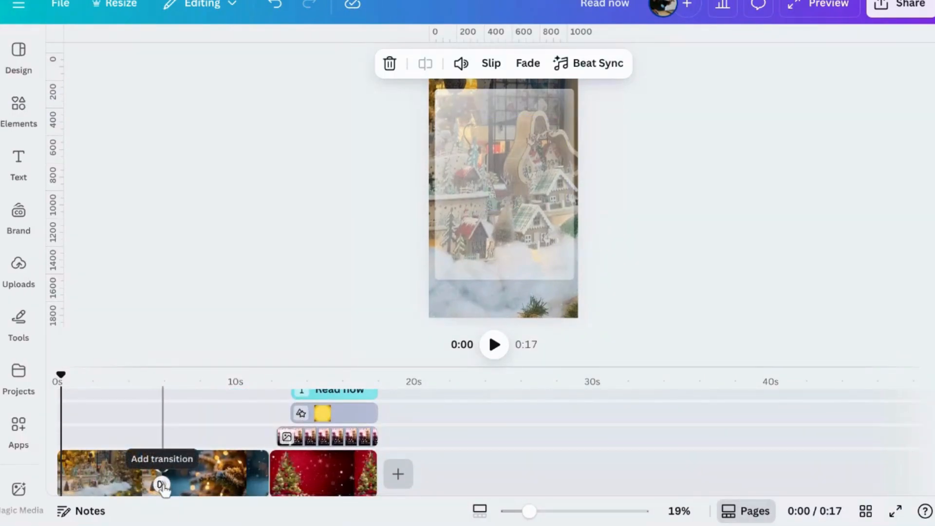
left_click(162, 485)
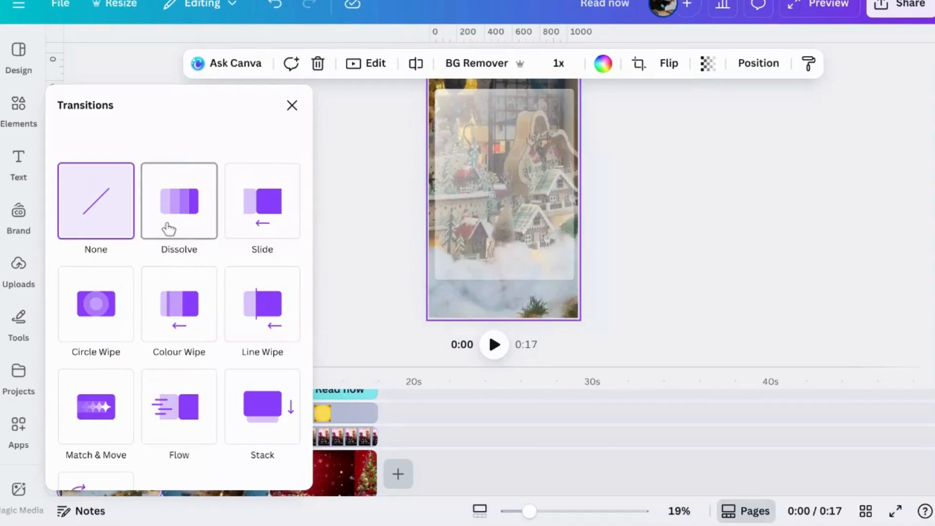
scroll(156, 314, "down", 2)
scroll(156, 314, "up", 2)
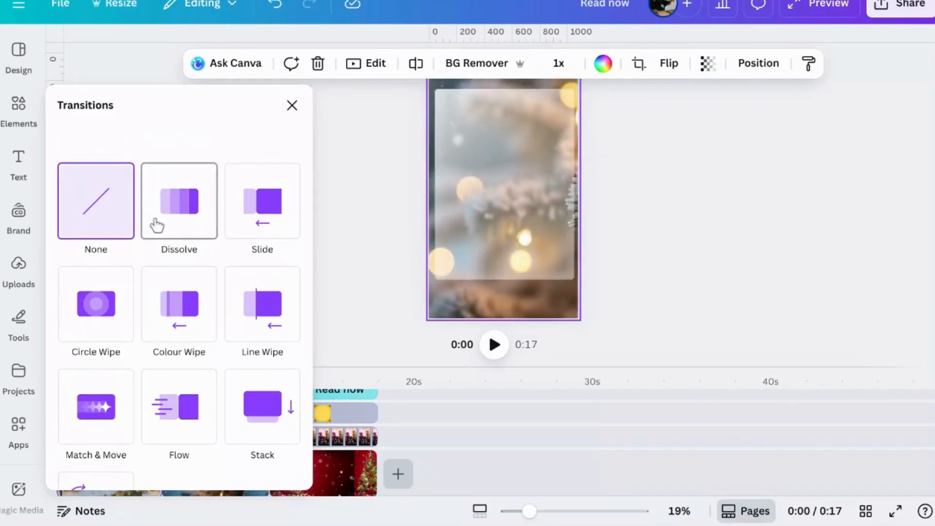
left_click(156, 225)
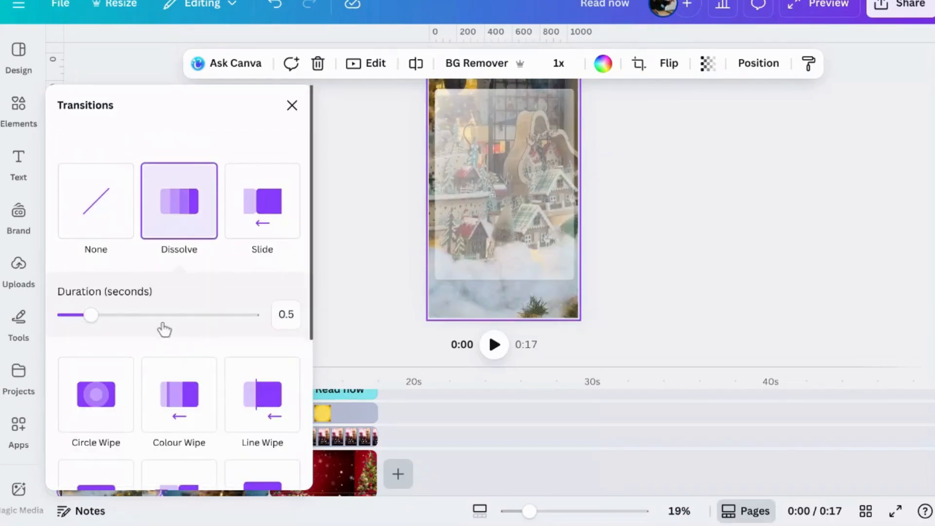
Set the Dissolve transition's duration to 0.2 seconds and apply it to all scenes
scroll(165, 330, "down", 2)
left_click(73, 199)
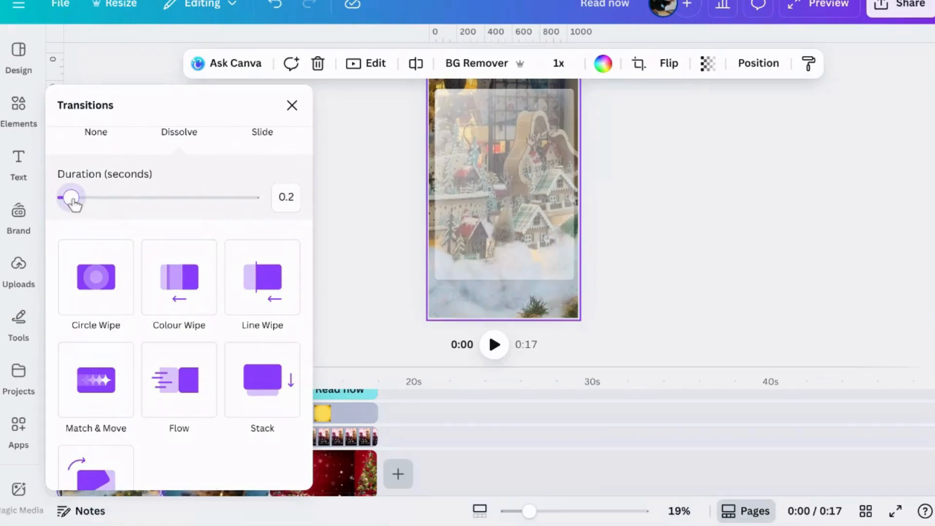
scroll(115, 247, "down", 2)
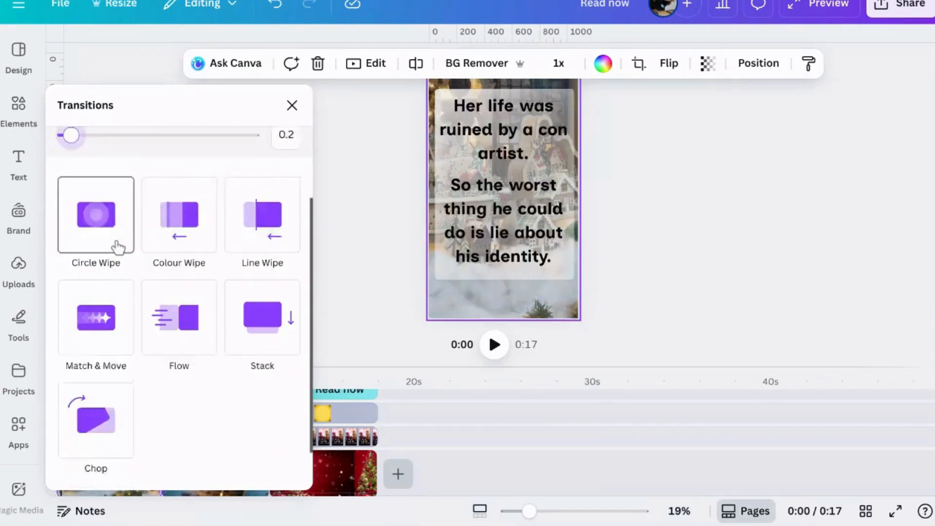
scroll(164, 473, "up", 1)
left_click(164, 473)
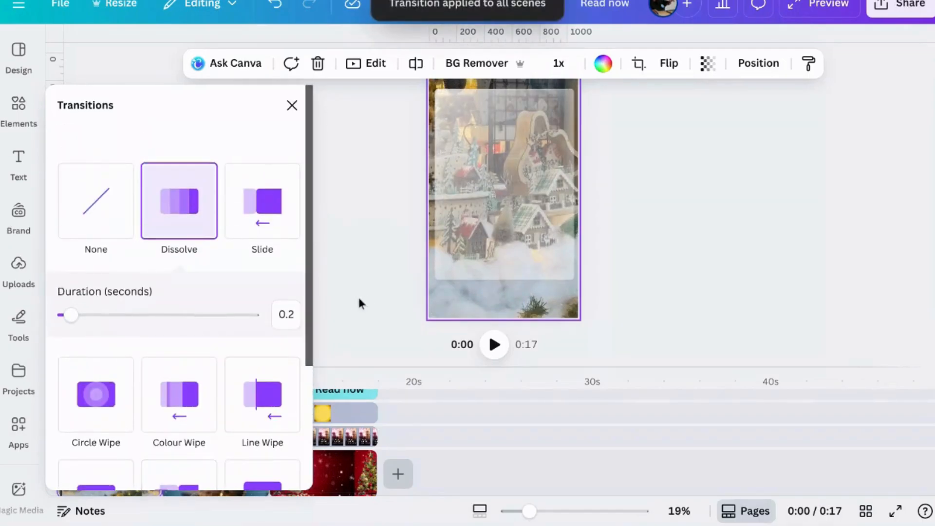
left_click(359, 301)
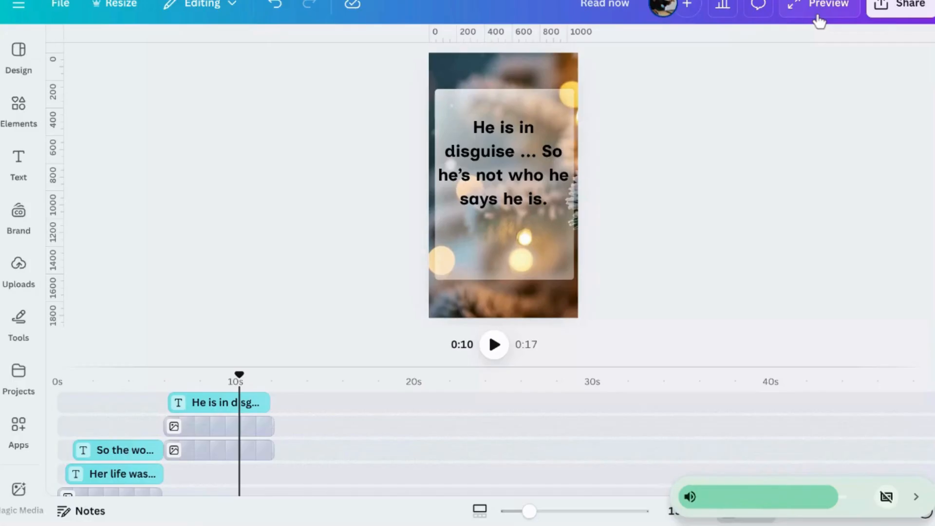
Play the finished video in the full-screen preview, then close the preview
left_click(820, 22)
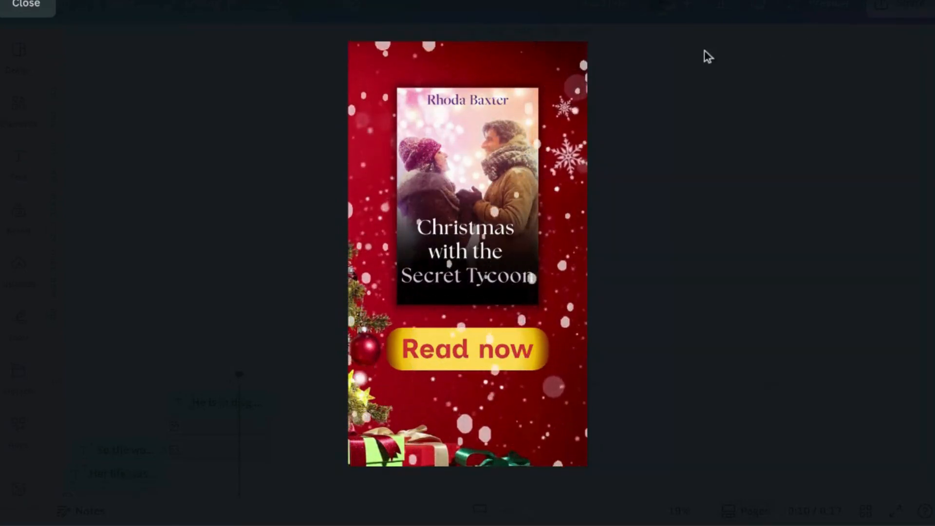
left_click(33, 8)
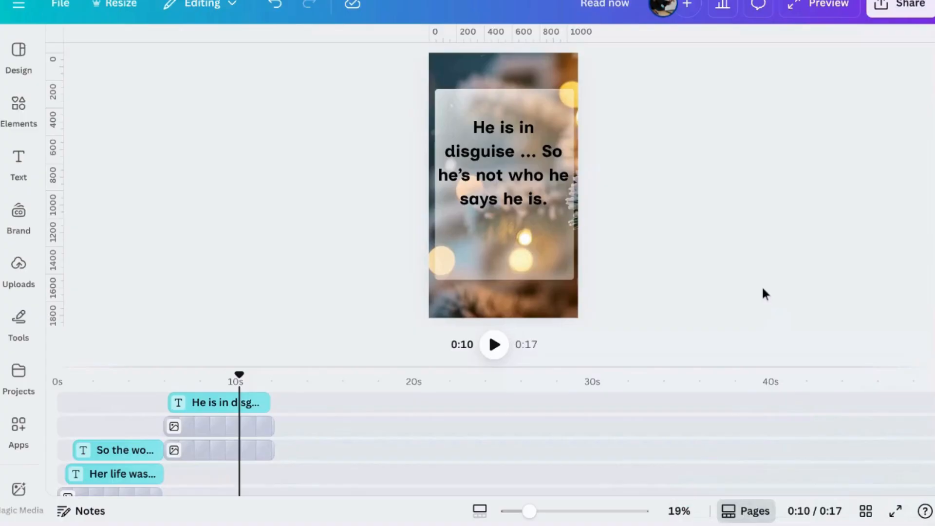